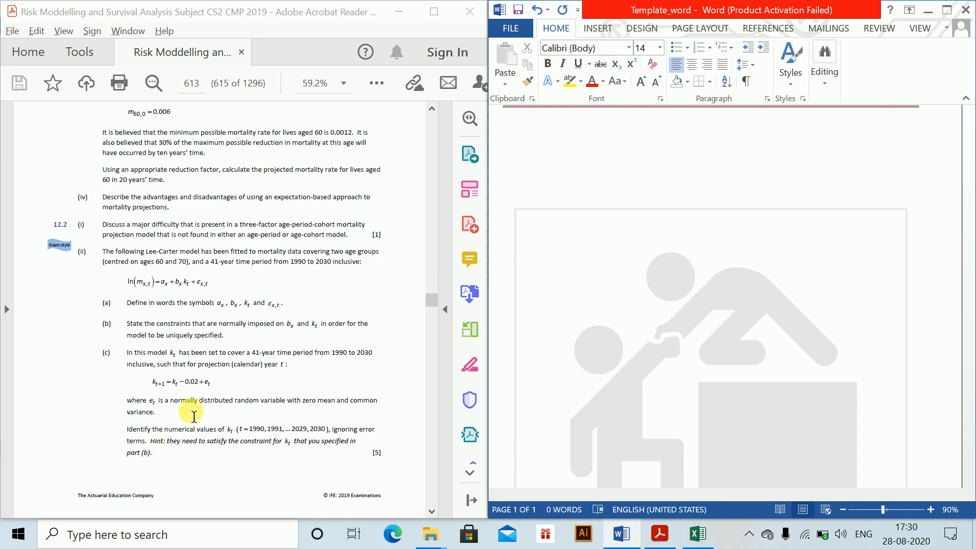
- Find the "Numerical values of k_t" solution in the PDF's Chapter 12 Solutions and add the heading "Question 1." to the Word document
click(386, 336)
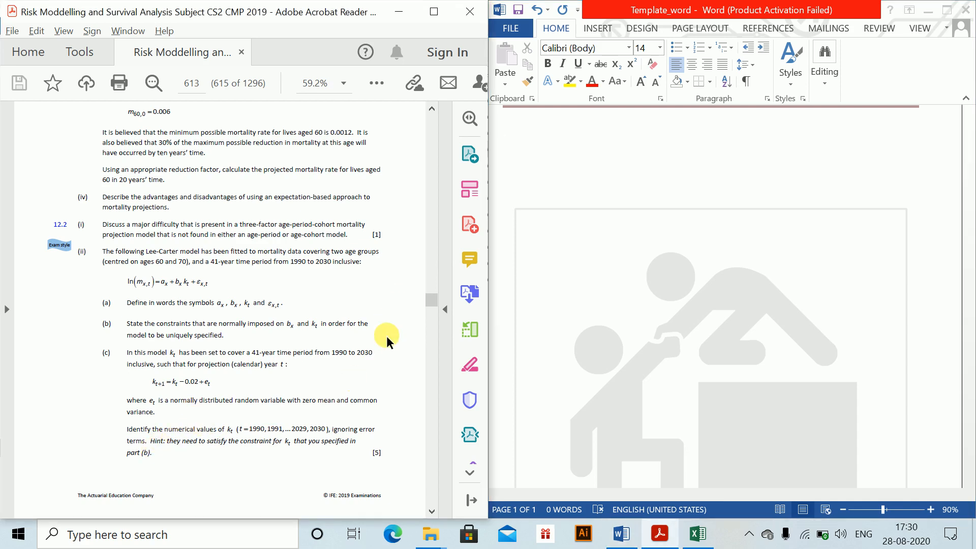
scroll(386, 335, down, 10)
scroll(386, 337, down, 15)
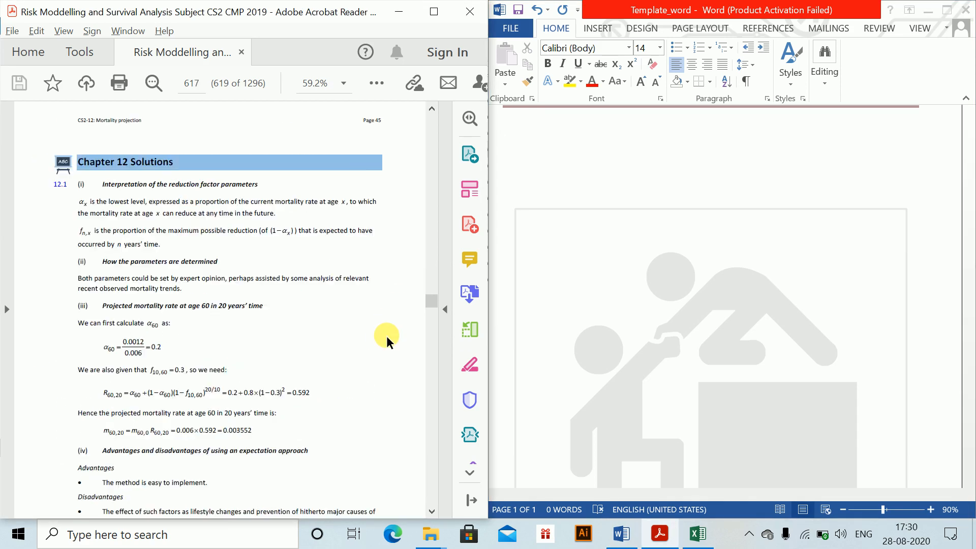
scroll(386, 335, down, 6)
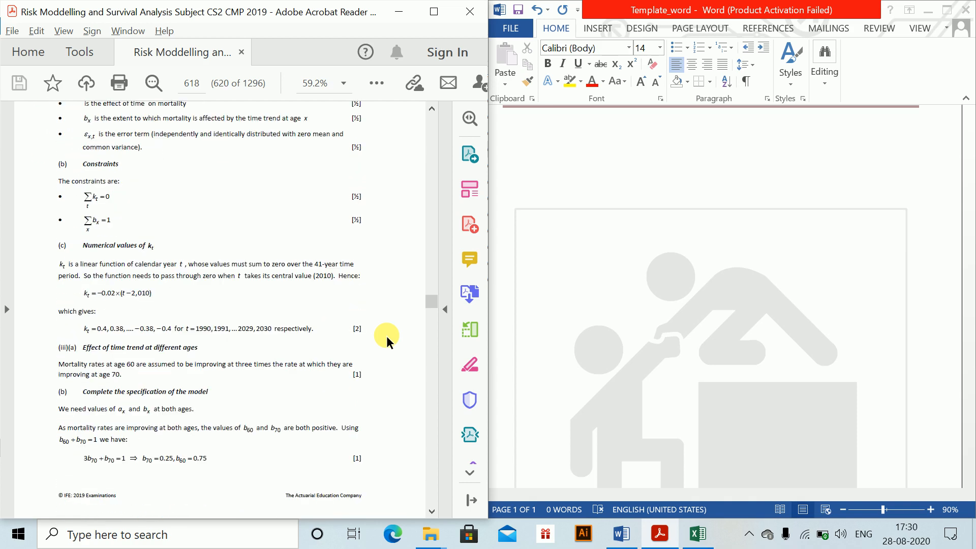
scroll(386, 335, up, 1)
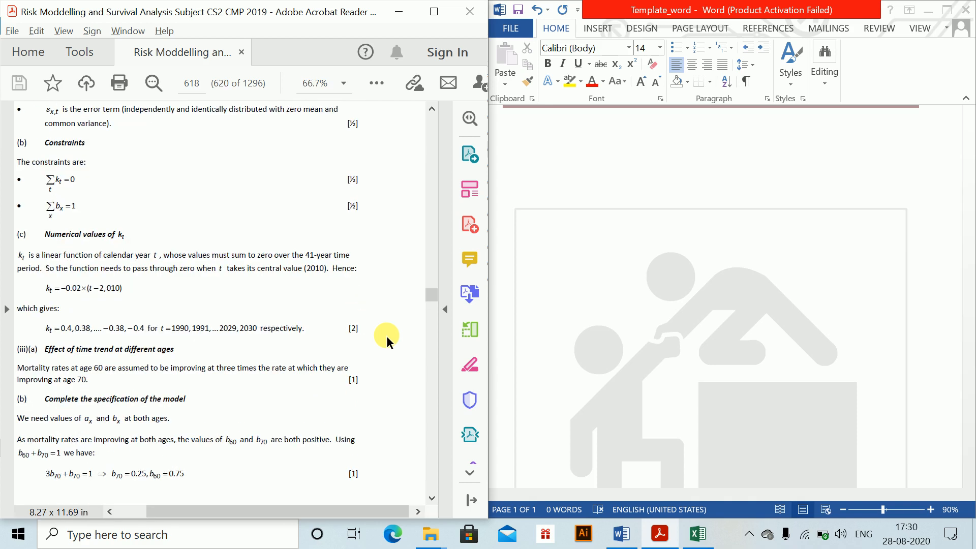
scroll(328, 344, left, 2)
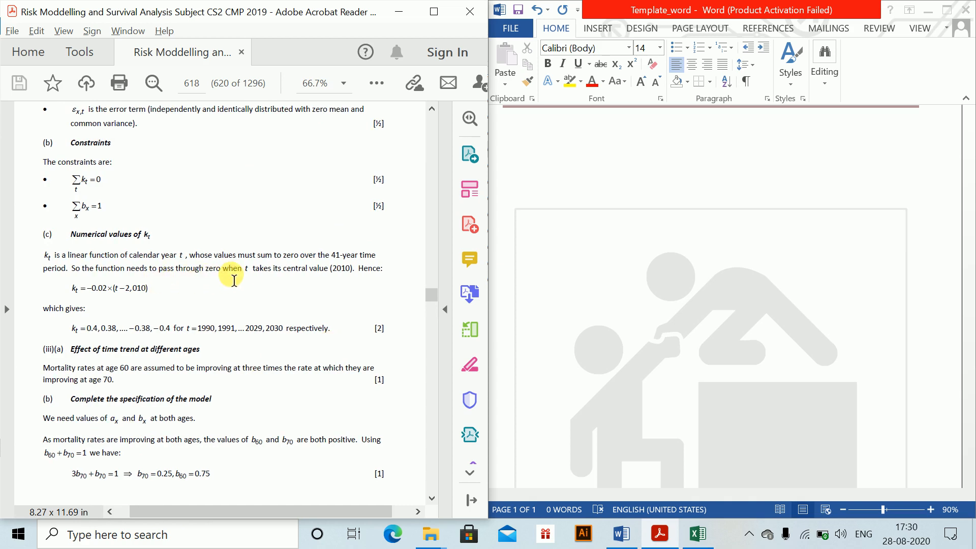
click(577, 135)
text(Question 1.)
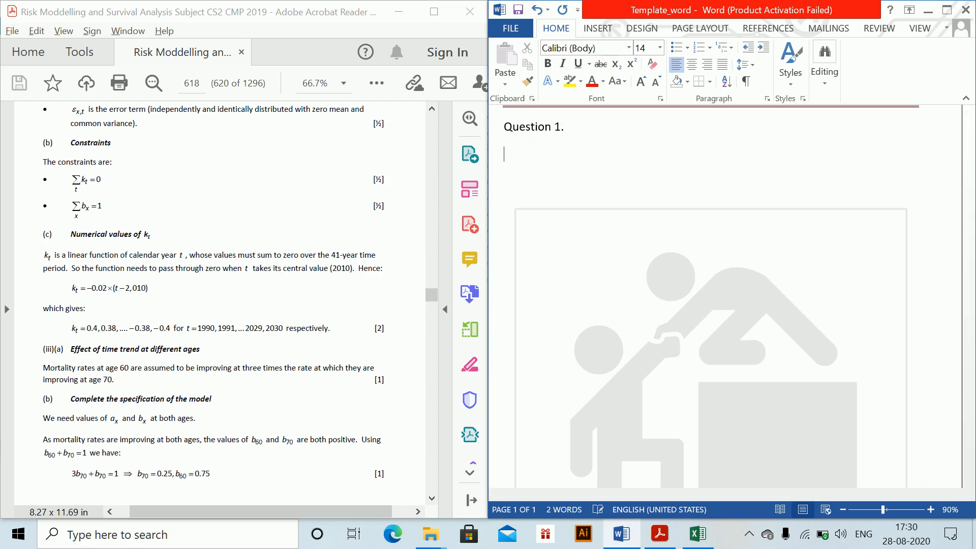
- Insert the equation k_t = 0.02 * (t − 2010) on the line below the Question 1 heading
key(alt+equal)
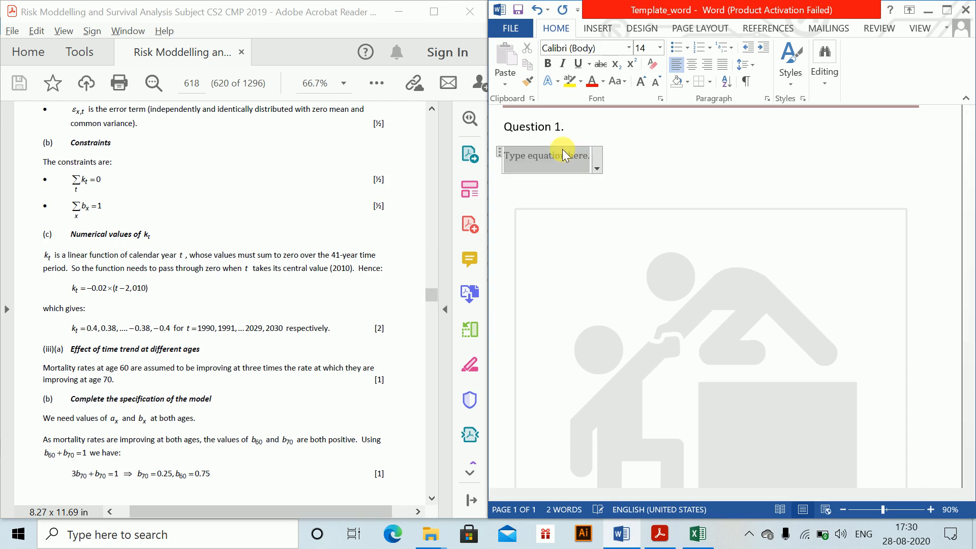
text(k_t)
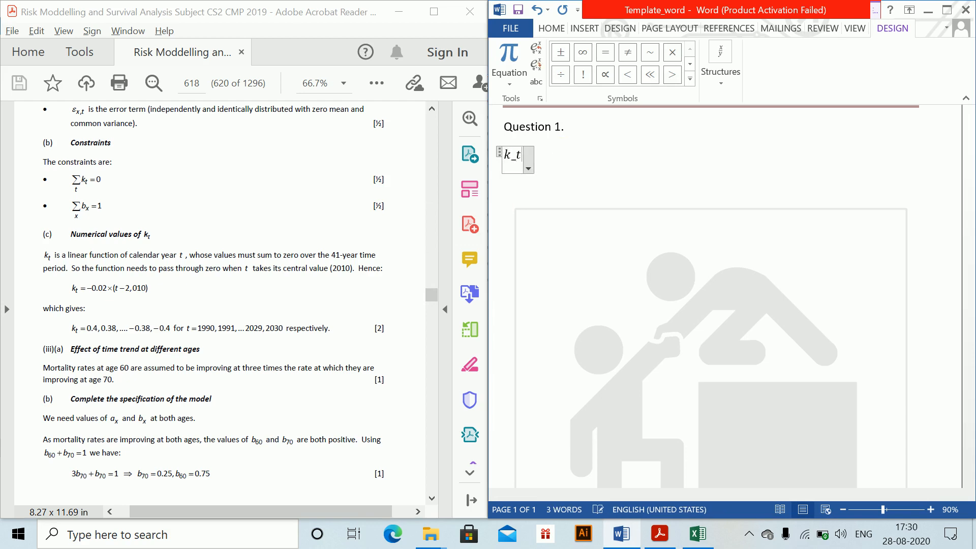
text( = 0.02)
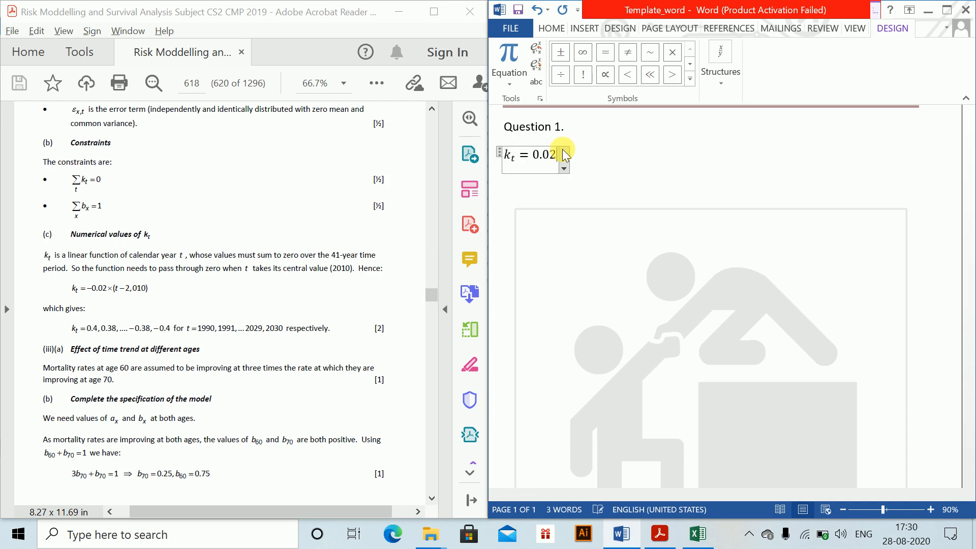
text(*)
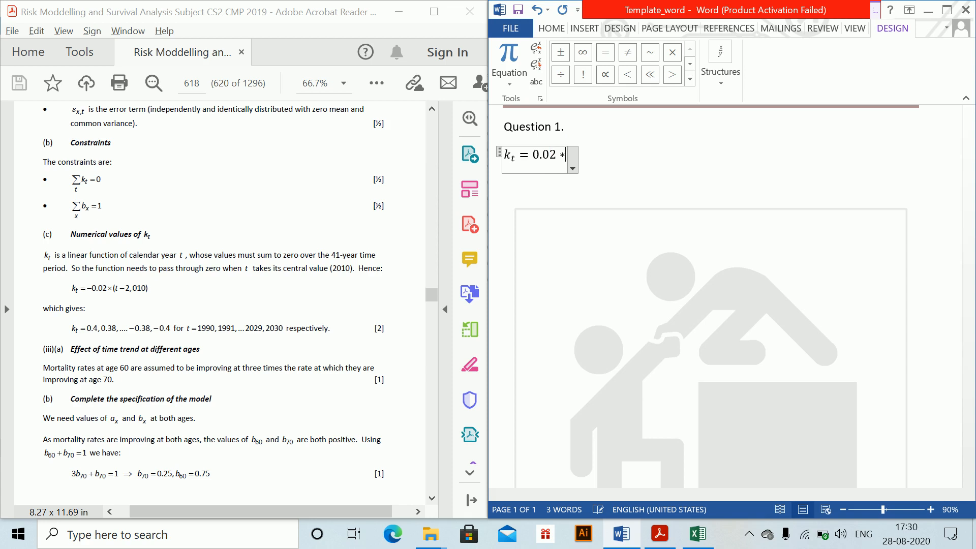
text((t-)
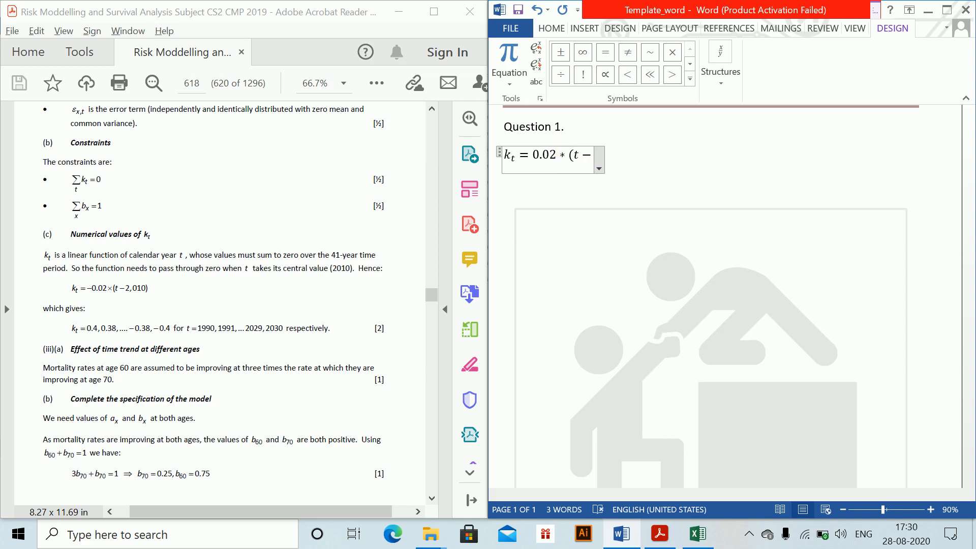
text(2010))
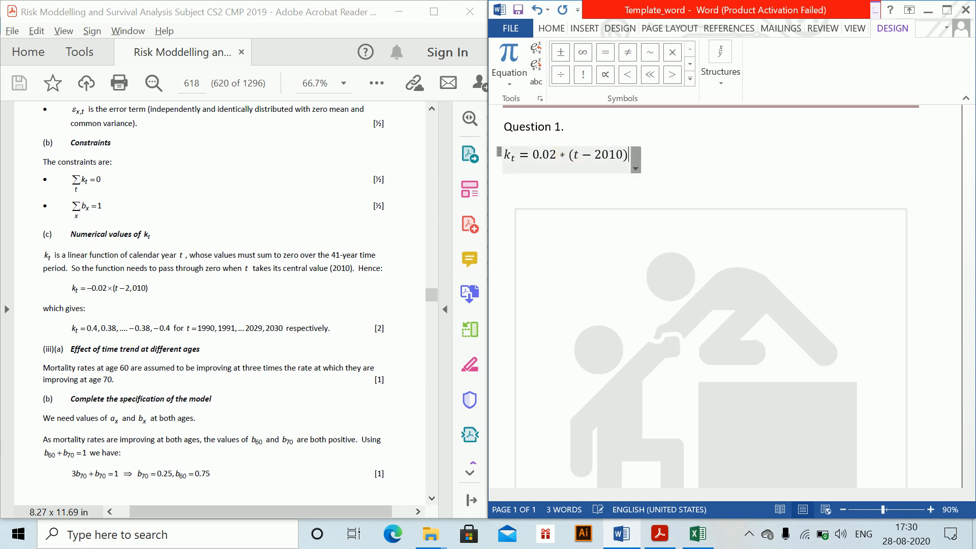
- Insert a second equation below the first one reading K_t = 0.4, 0.38, … − 0.38
key(Return)
key(alt+equal)
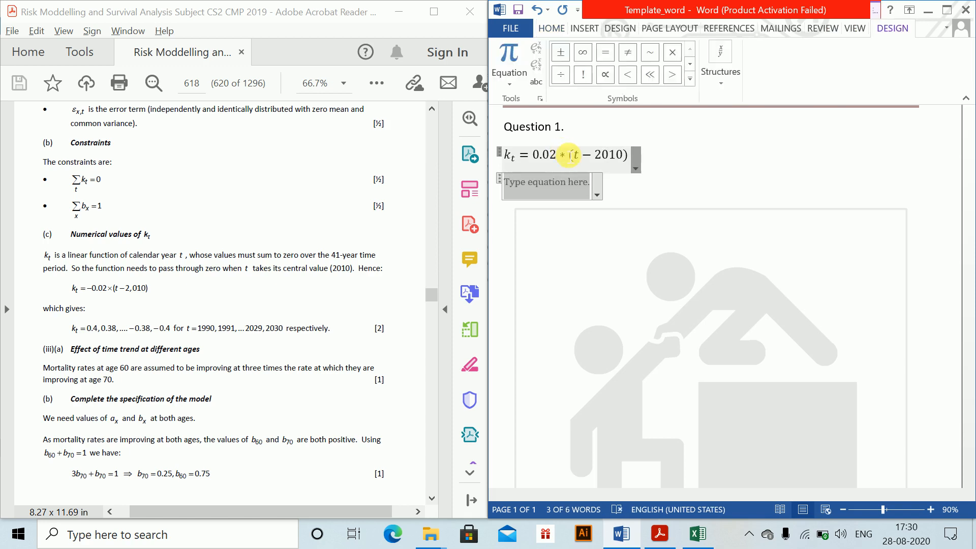
text(K_t =)
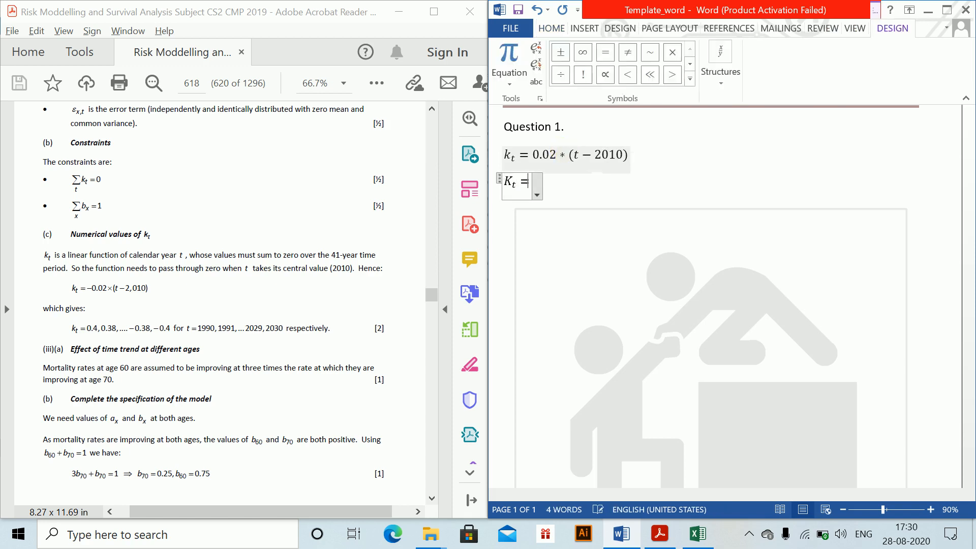
text( 0.4)
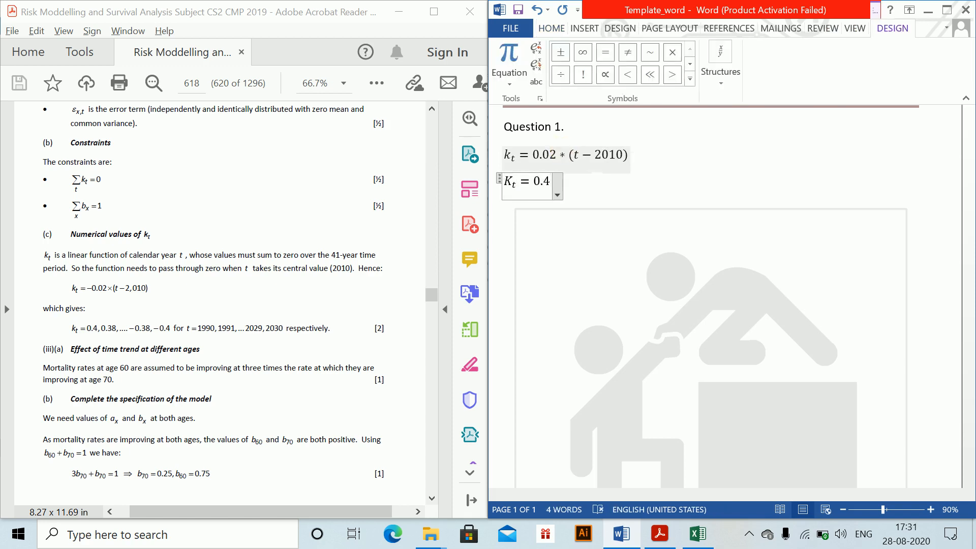
text(, 0.3)
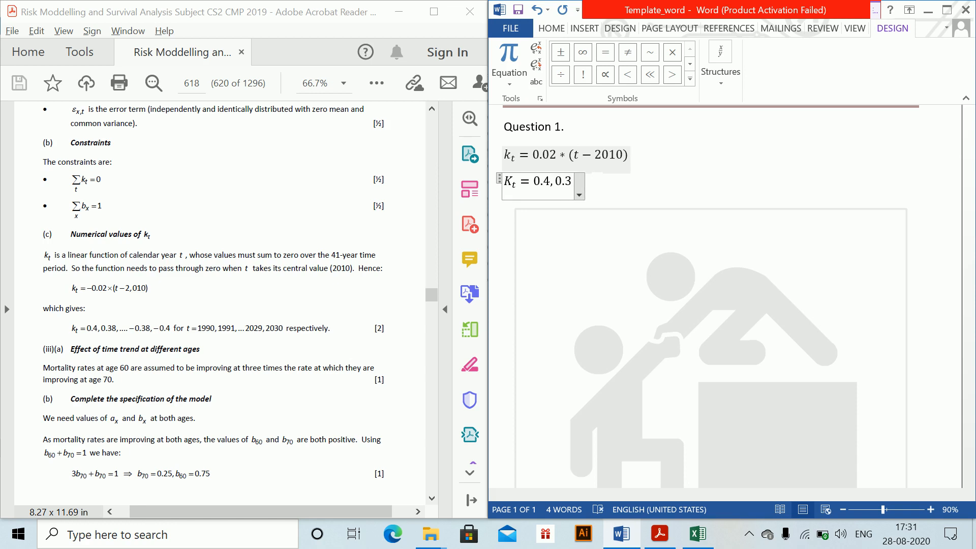
text(8, ... )
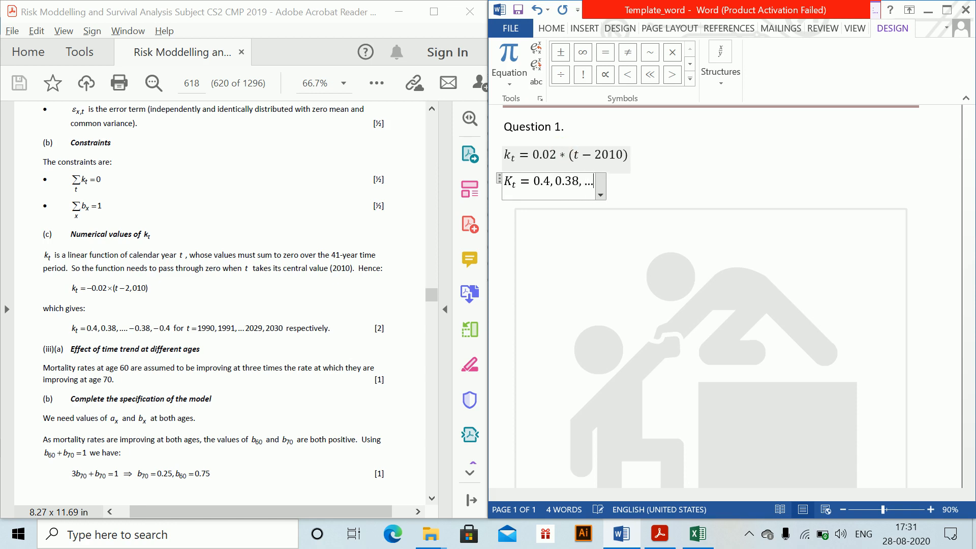
text(0.)
key(BackSpace)
key(BackSpace)
text(-0.)
text(38)
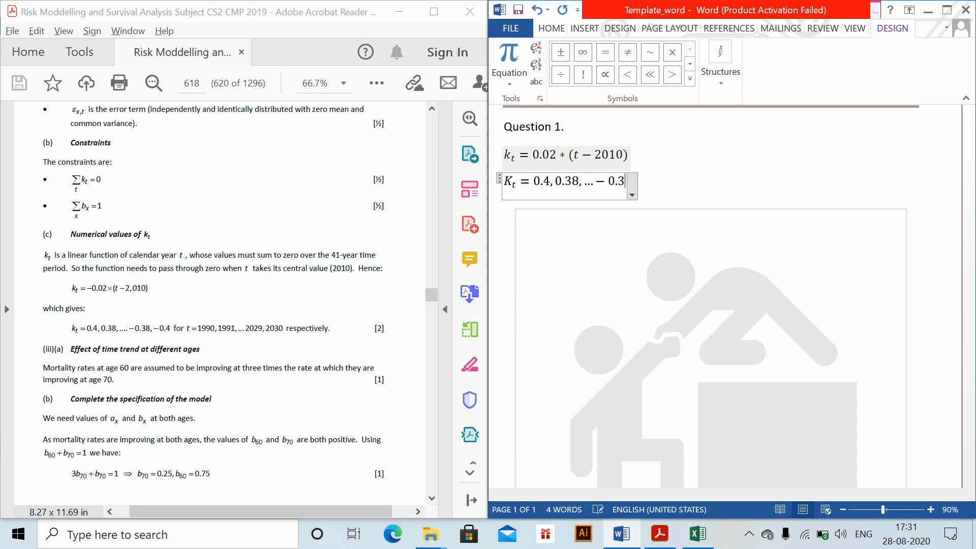
- Continue the K_t line after the equation with the plain text "for t = 1990,1991,…2029,2030"
click(569, 155)
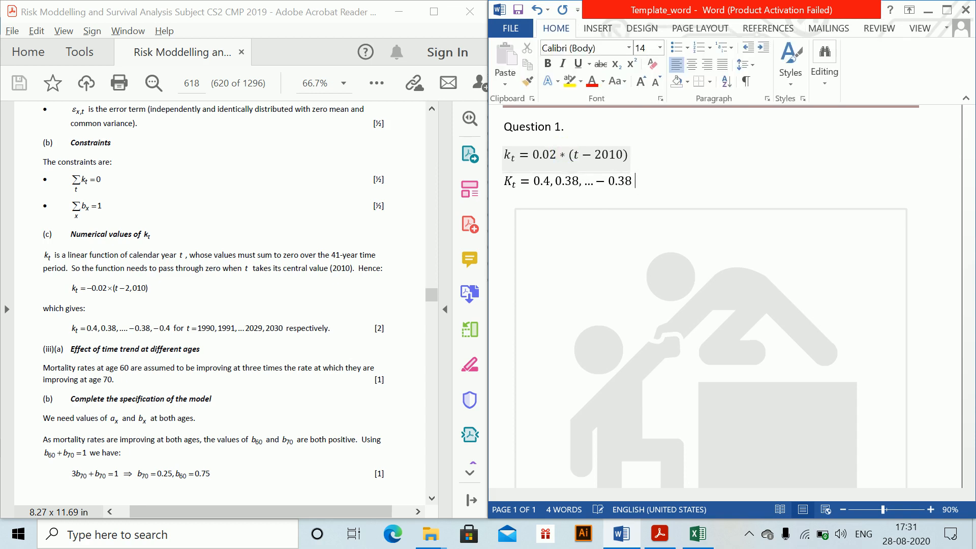
text(for t = 1990,1991,...2029,23)
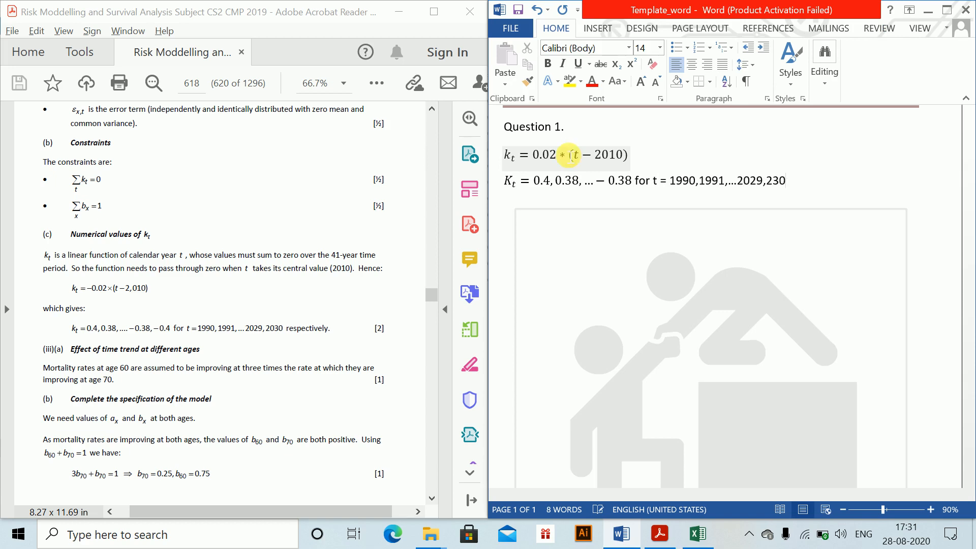
text(0)
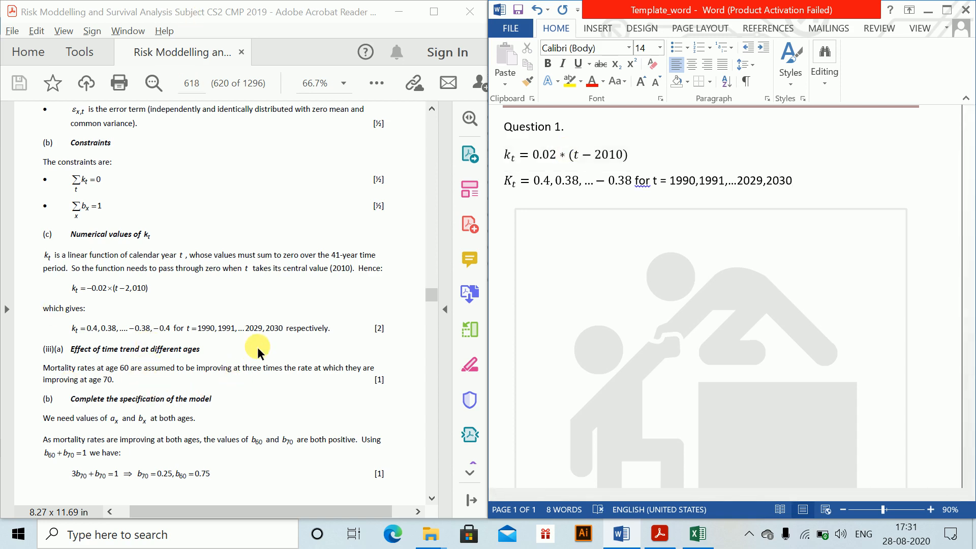
- Insert the constraint equation b_60 + b_70 = 1 on a separate line below the K_t values
click(115, 362)
scroll(88, 360, down, 2)
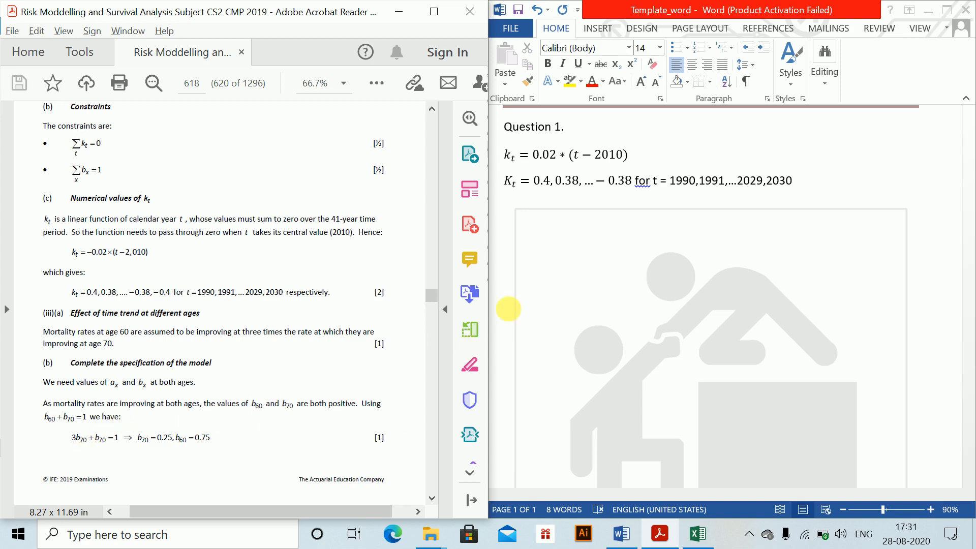
click(508, 279)
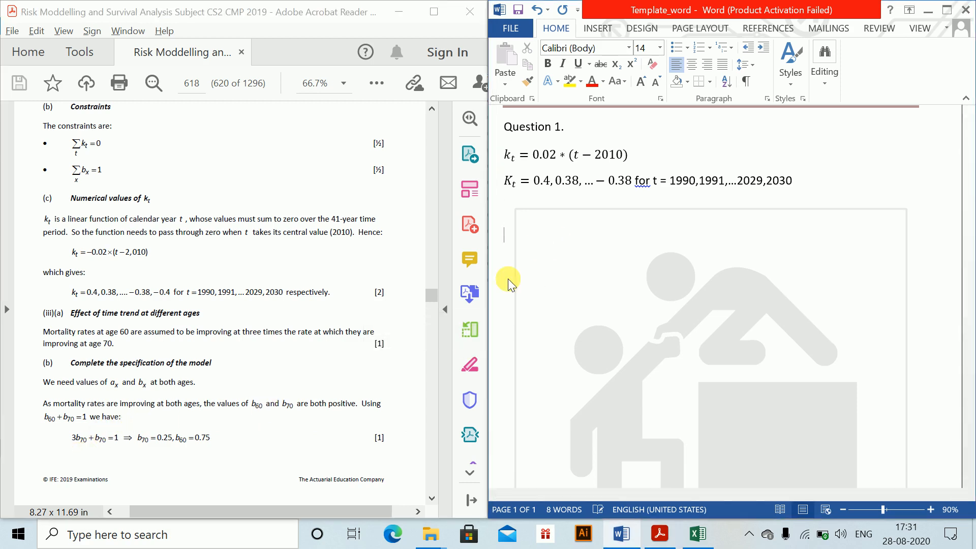
key(alt+equal)
text(b_60)
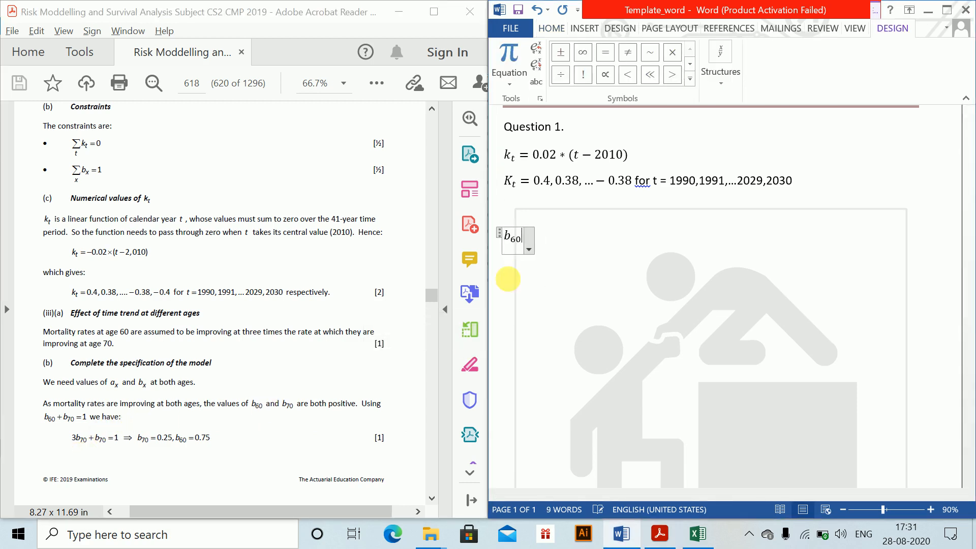
text(+b_&0)
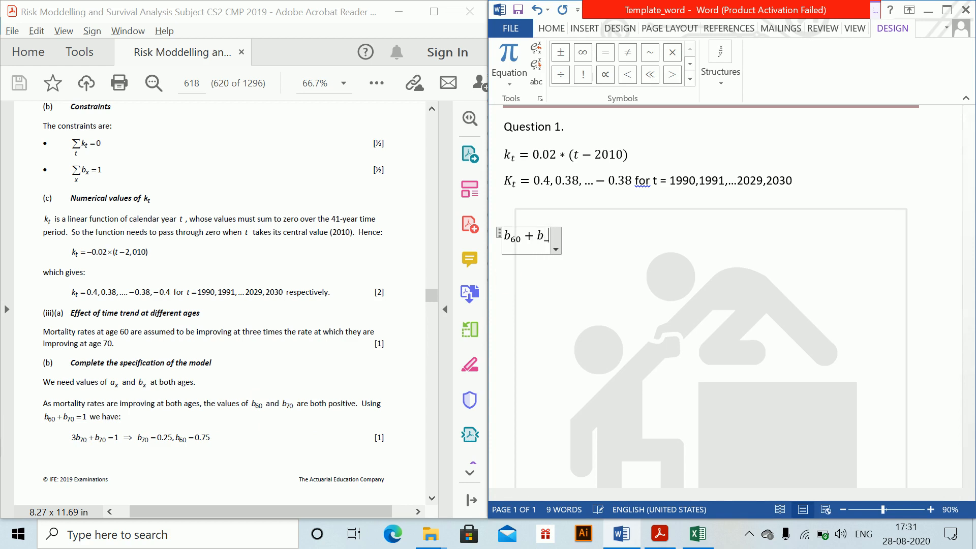
key(BackSpace)
key(BackSpace)
key(BackSpace)
key(BackSpace)
key(BackSpace)
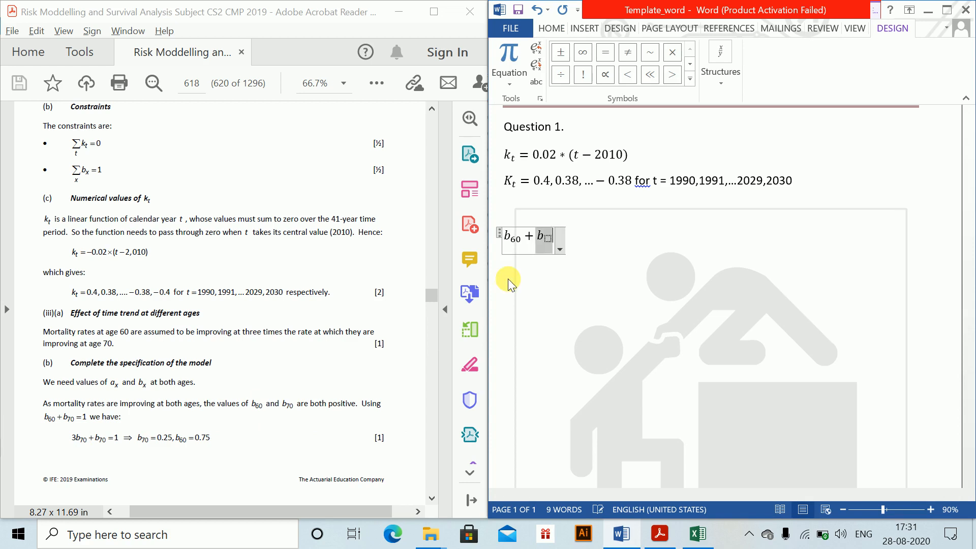
text(b_70)
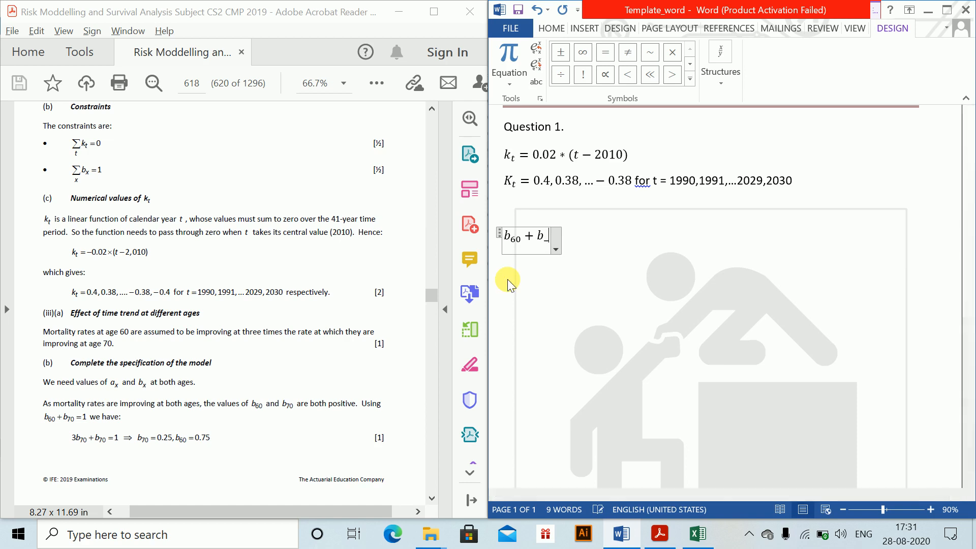
text(=1)
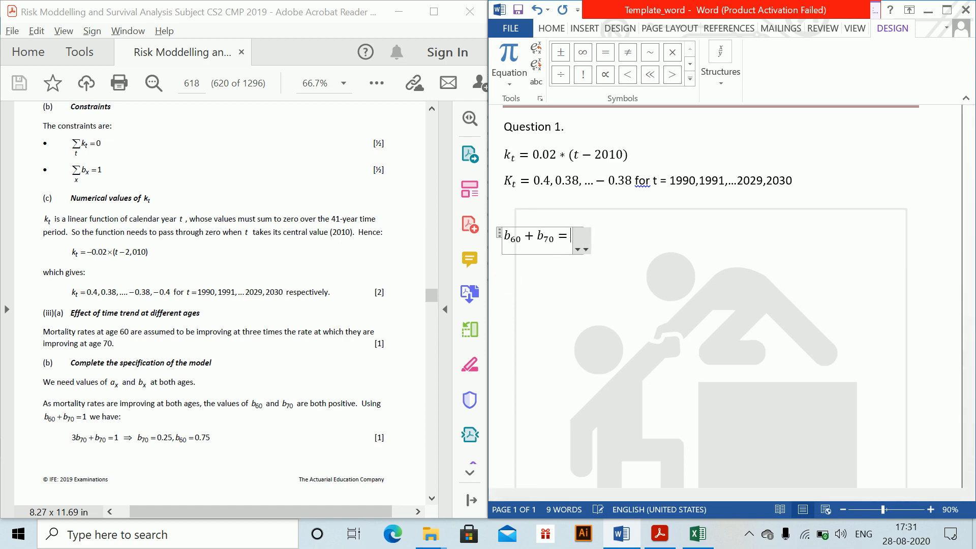
- Insert the equation 3b_70 + b_70 = 1 on the line below the constraint equation
key(Return)
key(alt+equal)
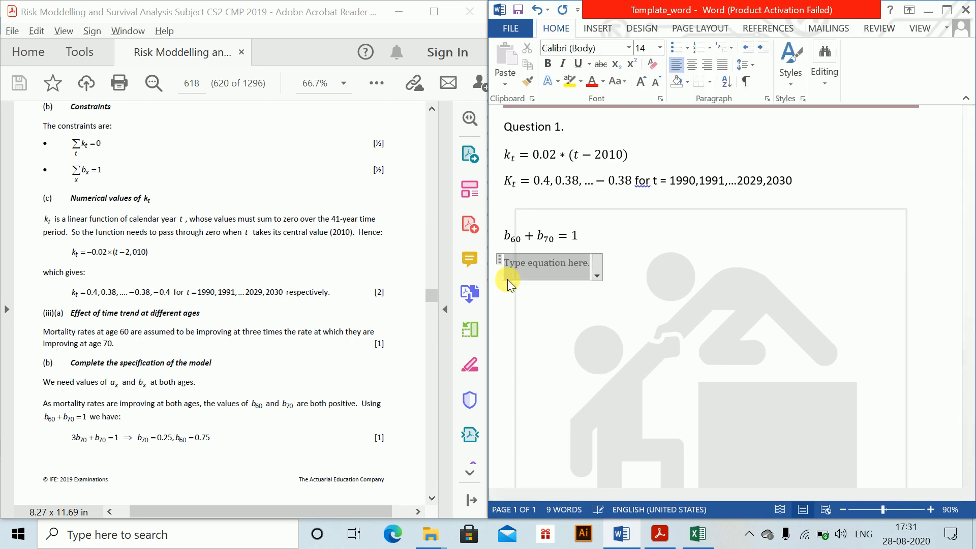
text(3b_7)
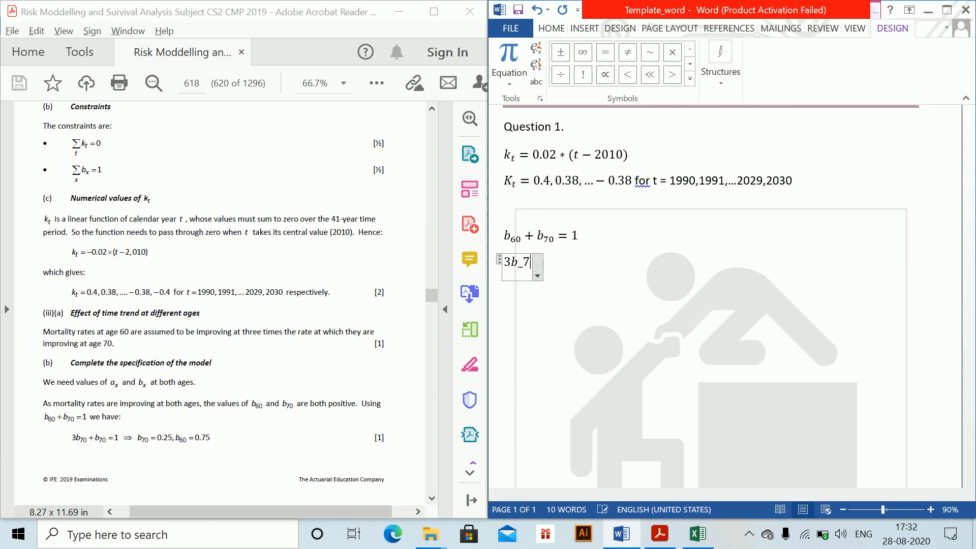
text(0+b)
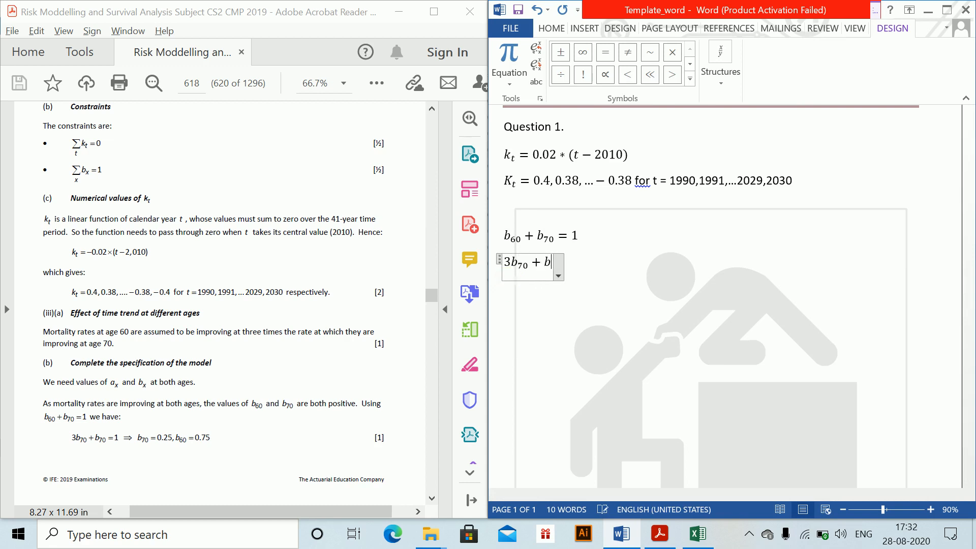
text(_70=1)
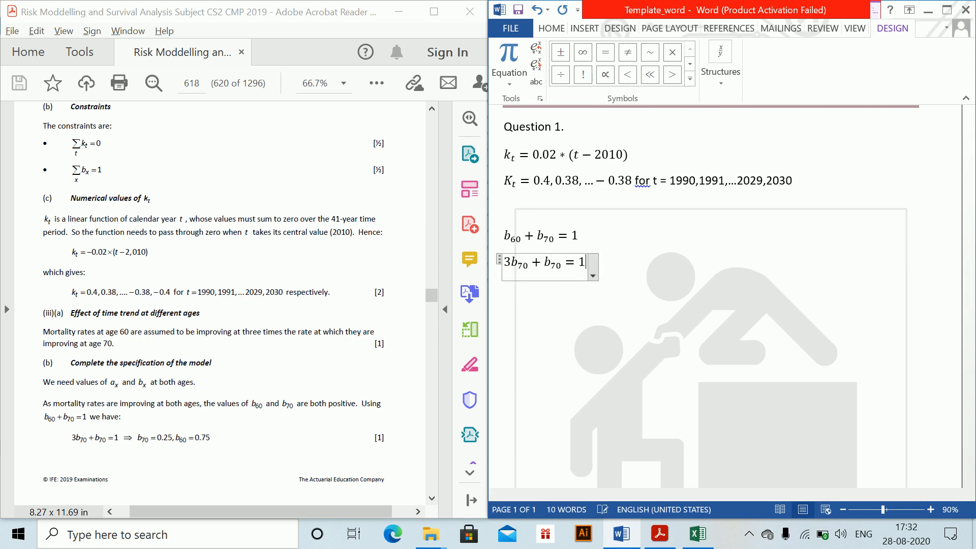
- Insert the equation b_70 = 0.25 on the line below 3b_70 + b_70 = 1
key(Return)
key(alt+equal)
text(b_70 = )
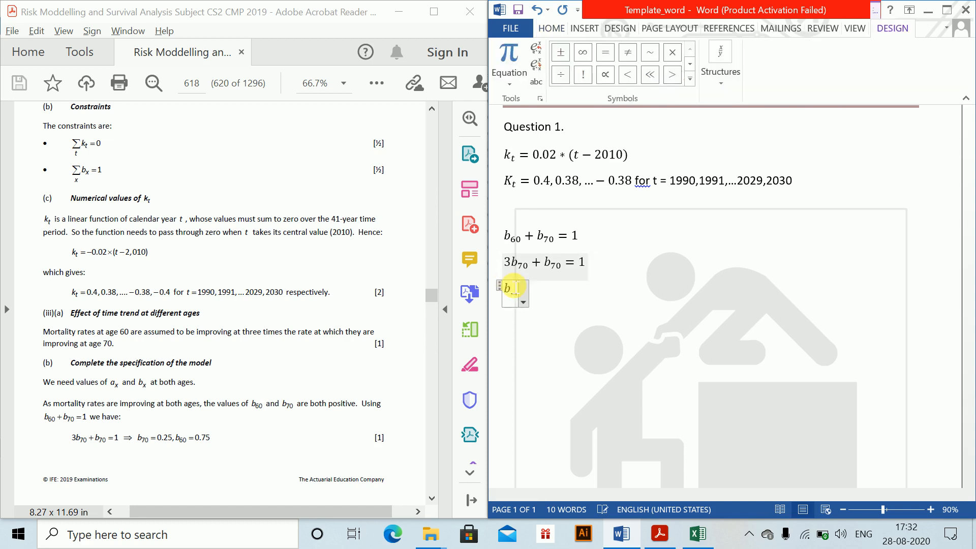
text(0.25)
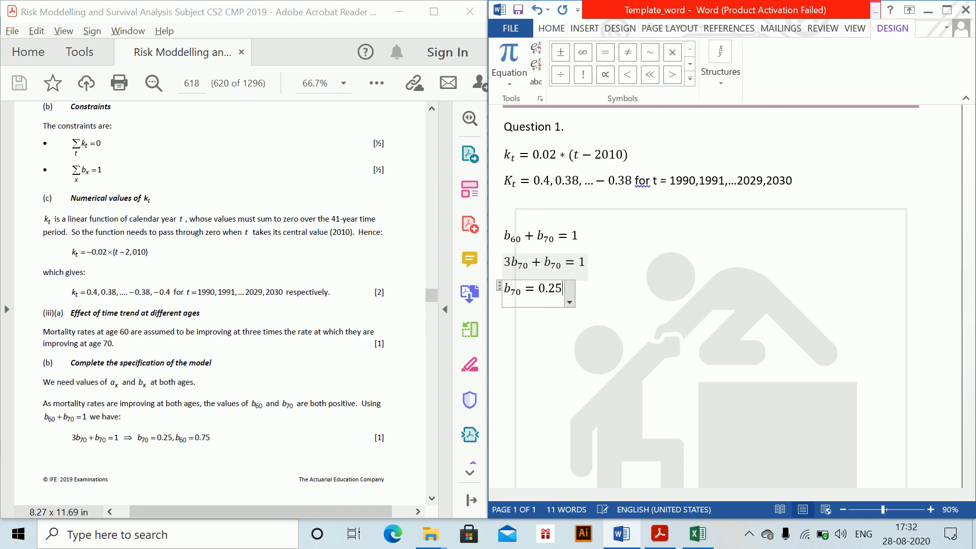
- Insert the equation b_60 = 0.75 on the line below b_70 = 0.25
key(Return)
key(alt+equal)
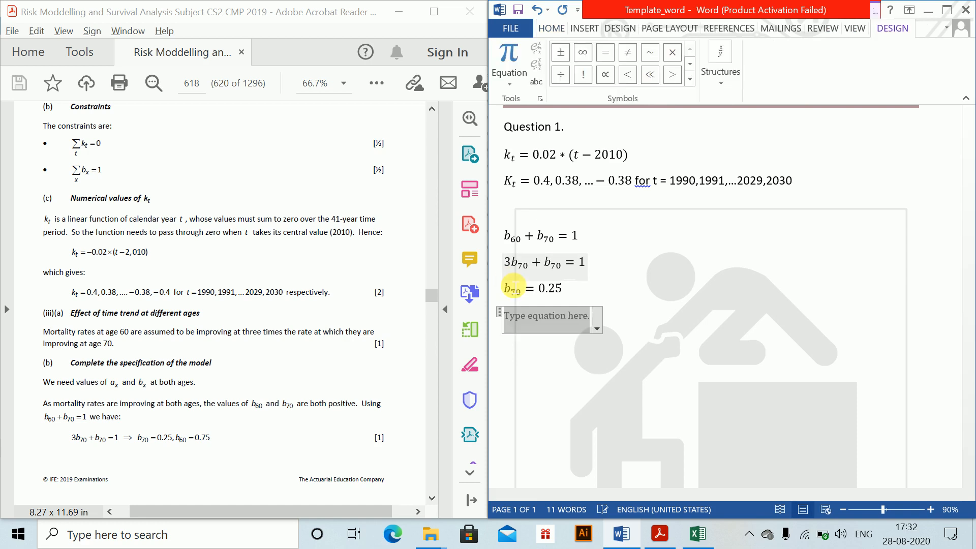
text(b_60=)
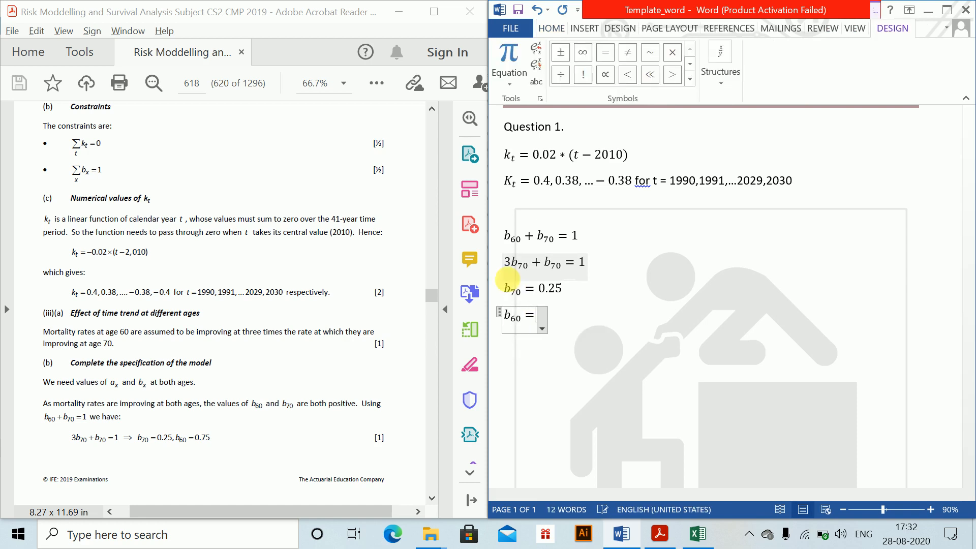
text(0.75)
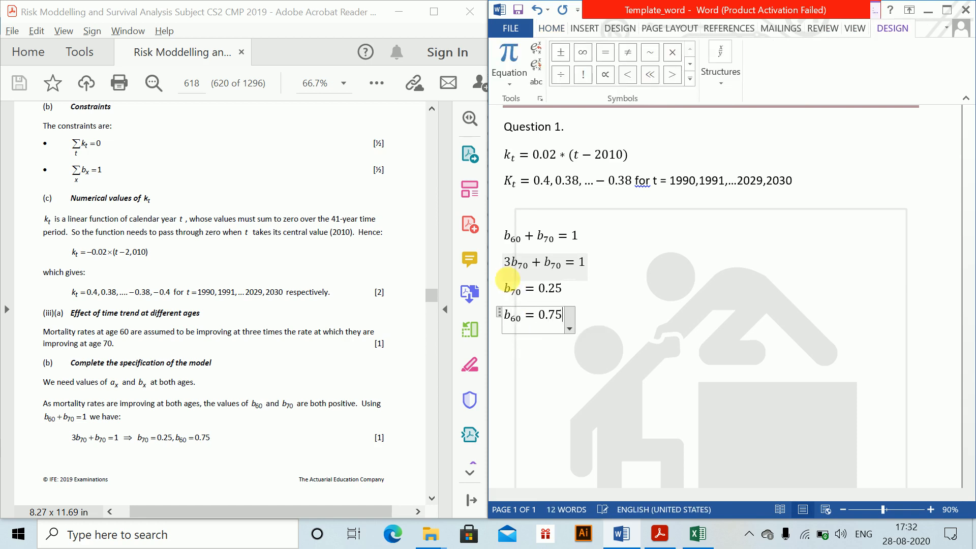
key(Return)
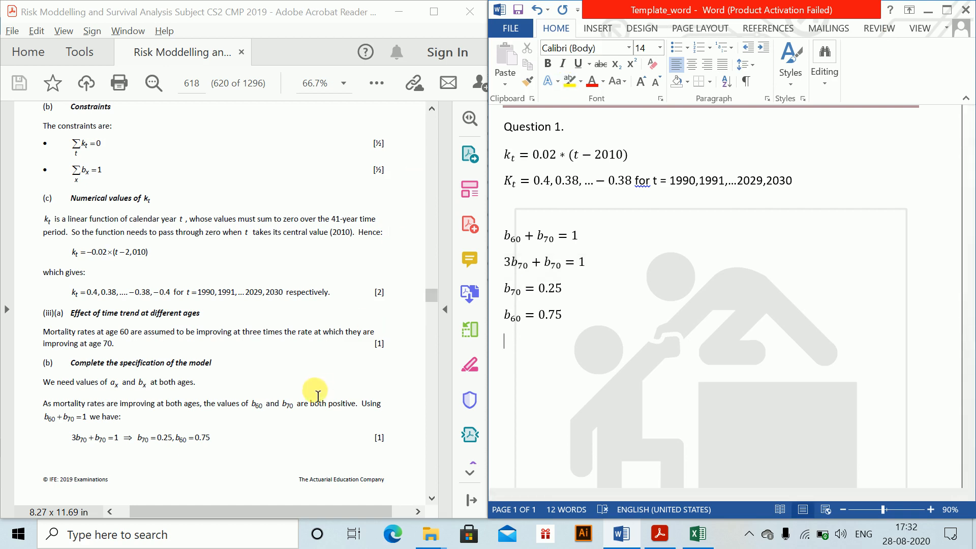
- Consult PDF page 619 and begin a new equation below the b_60 value, after a blank line, reading "a_x is value of"
click(326, 352)
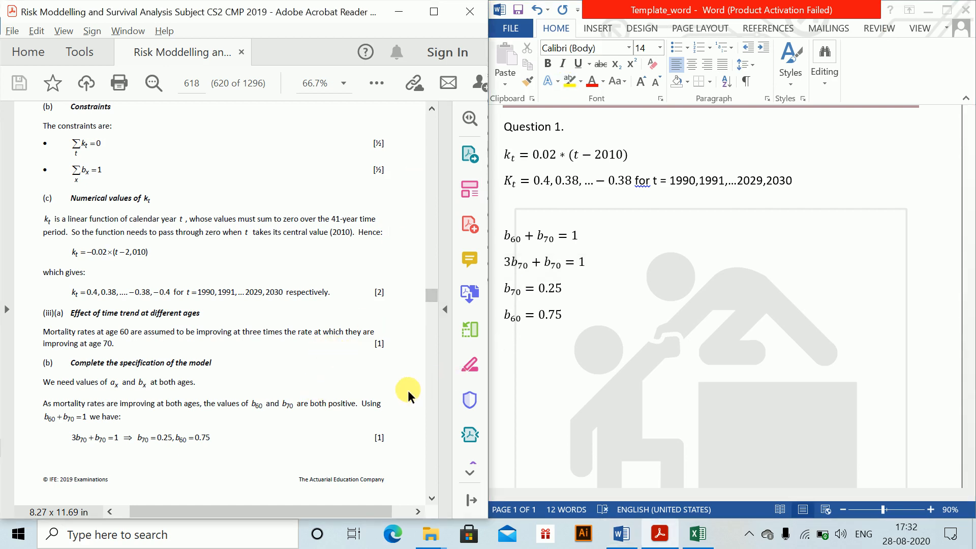
scroll(407, 390, right, 3)
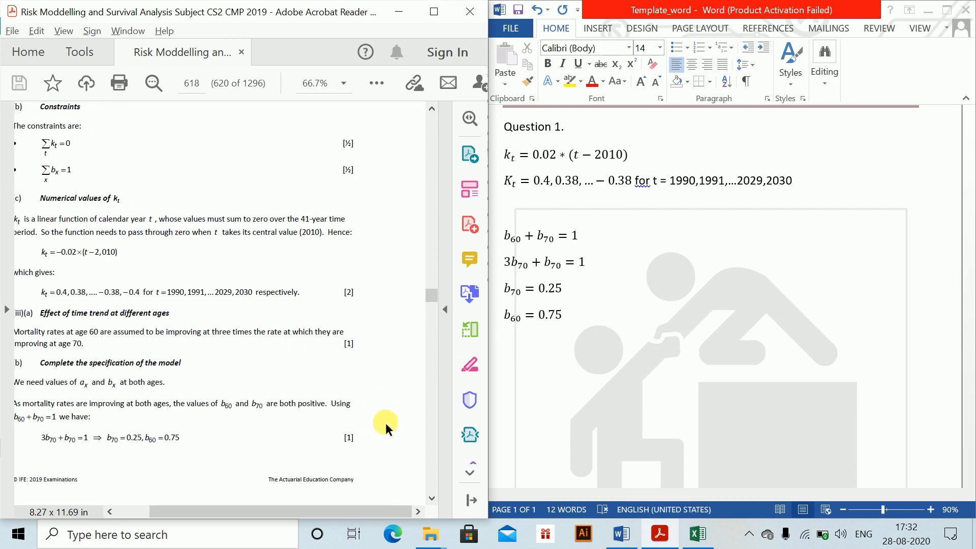
scroll(434, 503, down, 6)
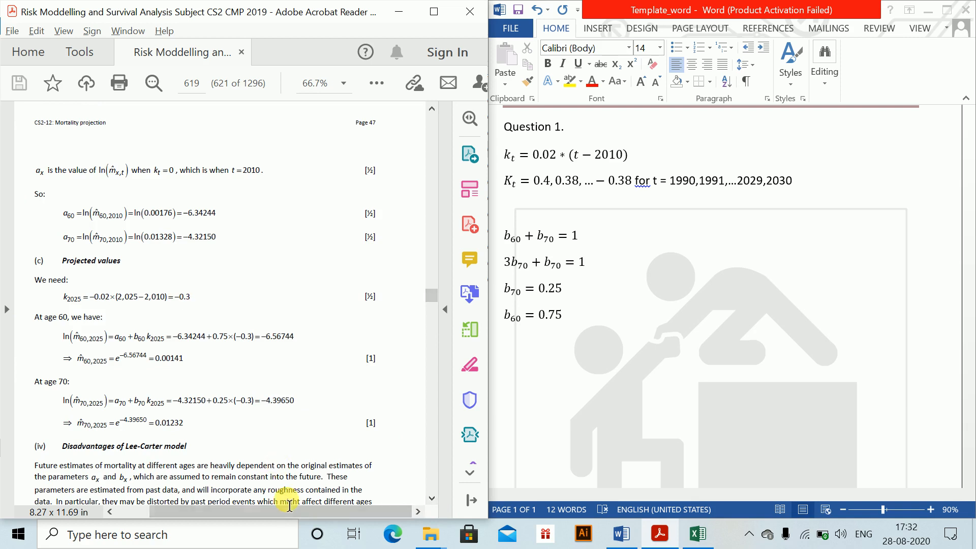
drag(268, 515, 234, 515)
click(523, 336)
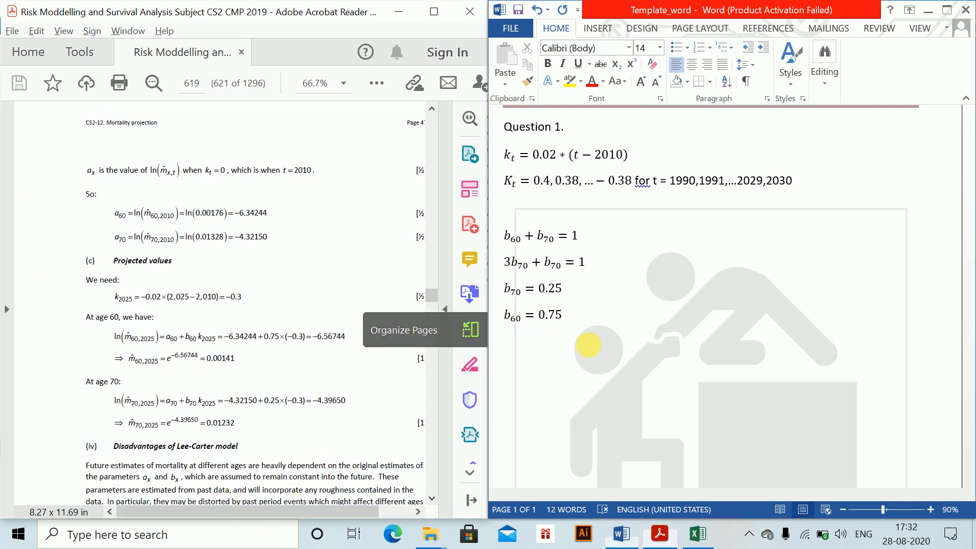
key(alt+equal)
text(\)
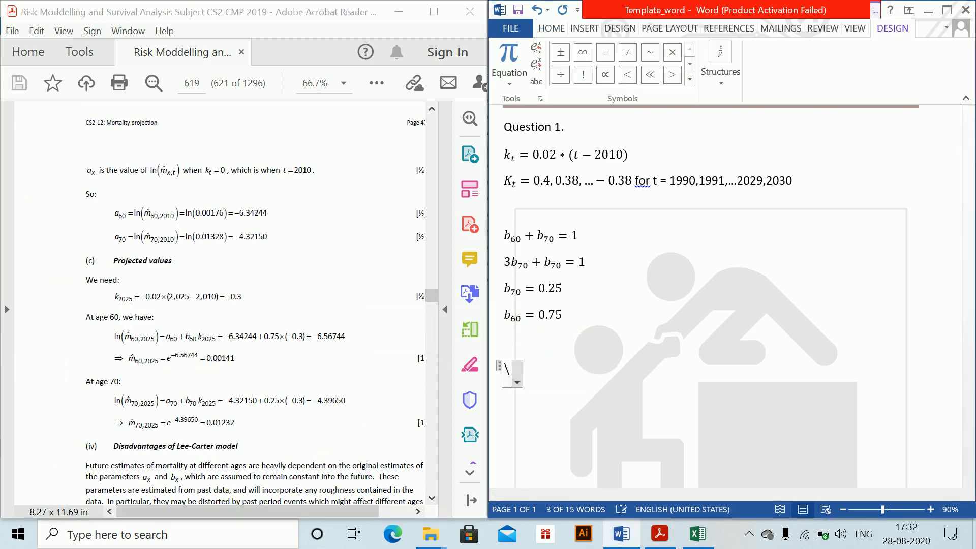
key(BackSpace)
text(a_x)
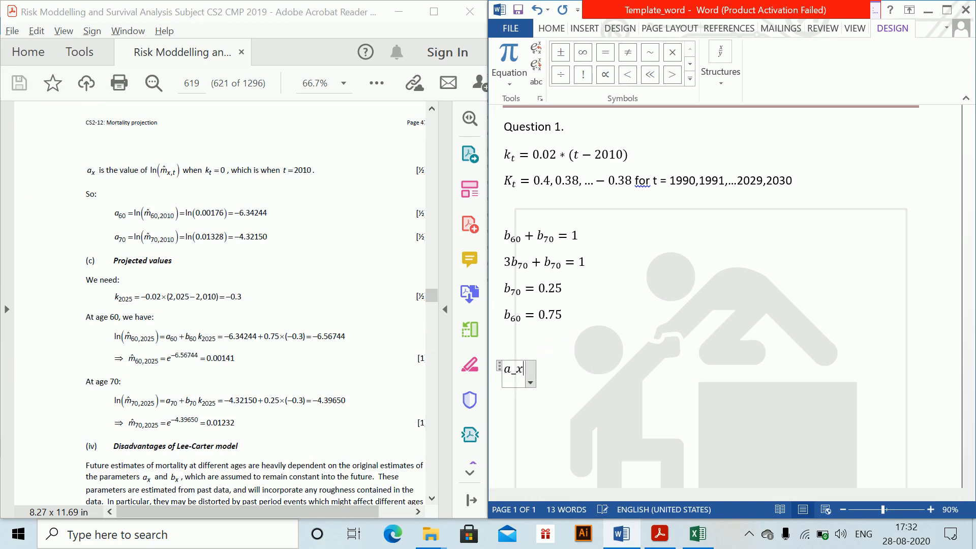
key(space)
text(is value of)
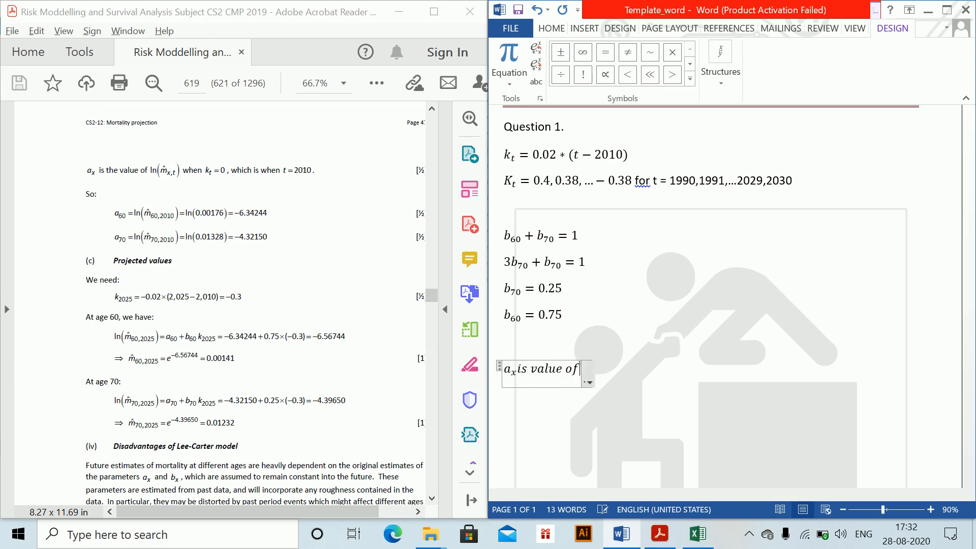
text(ln ()
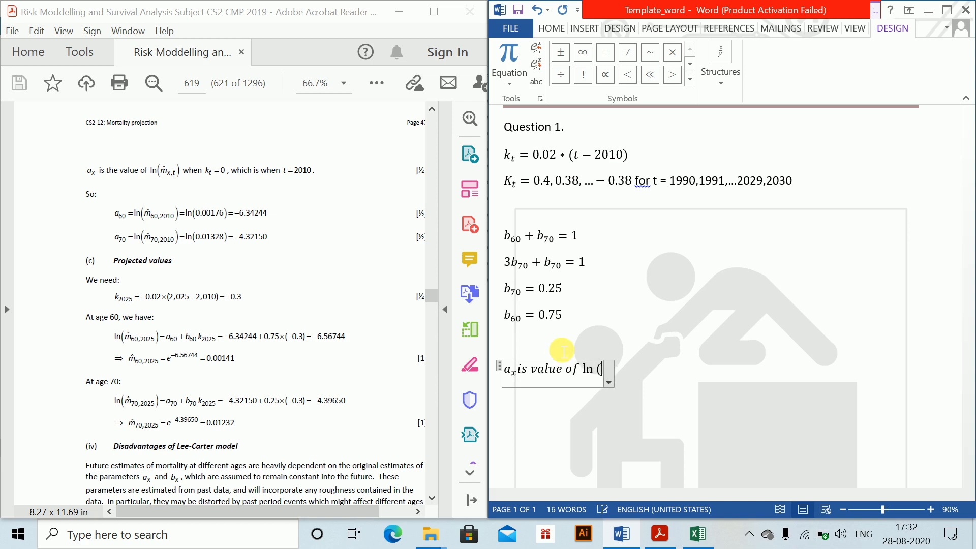
text(m\ha)
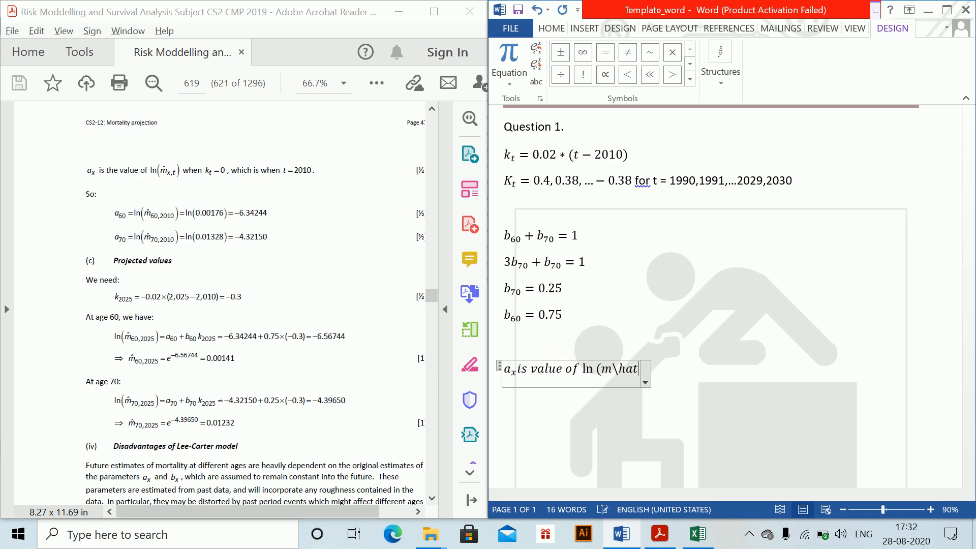
text(t )
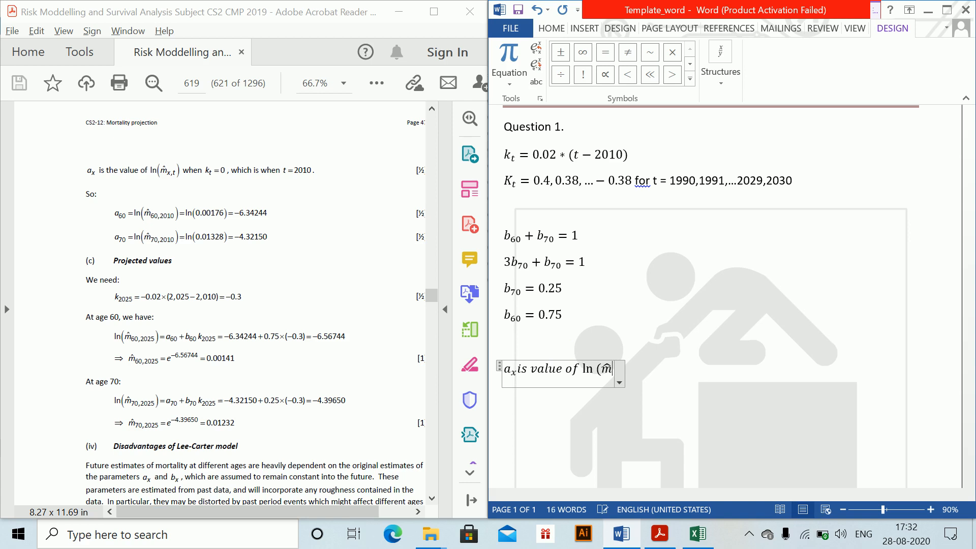
text(_(x,t)
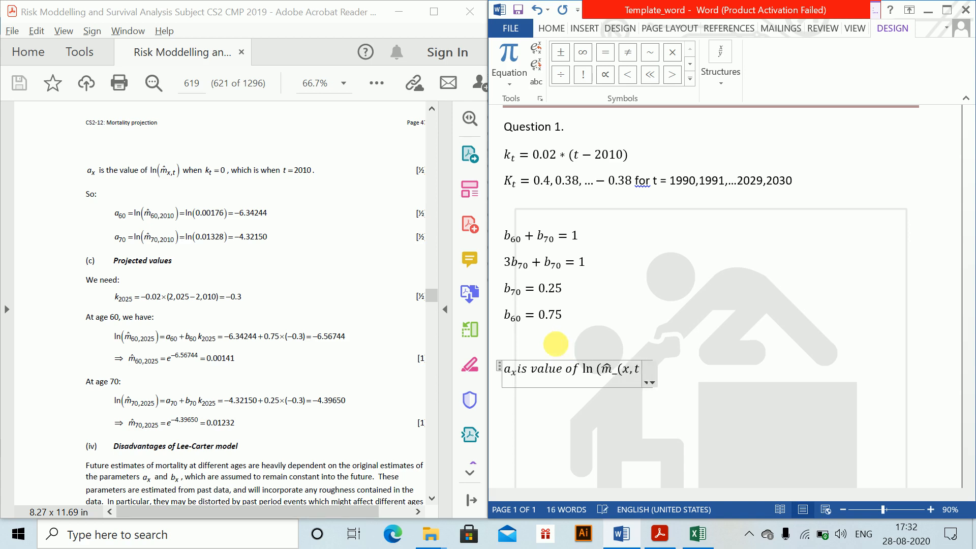
text())
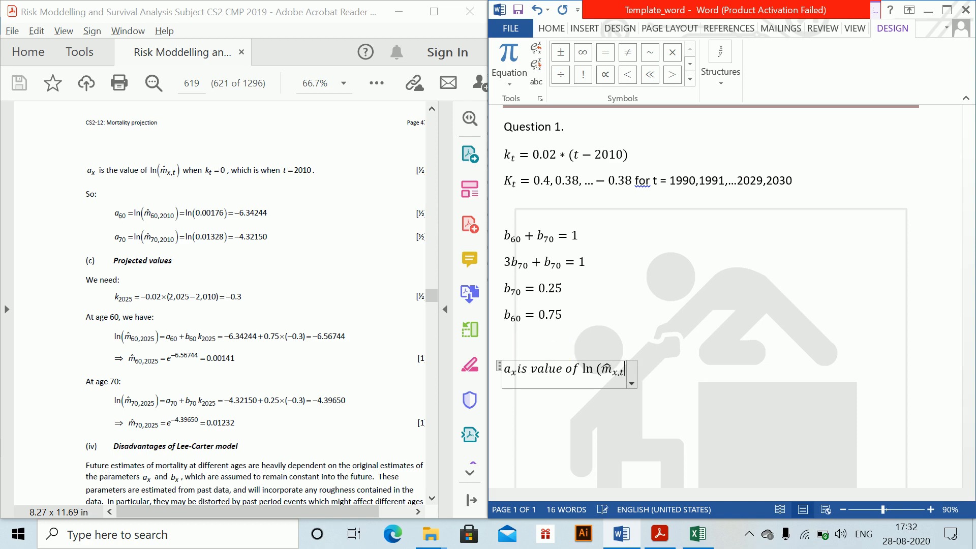
text() when k_t )
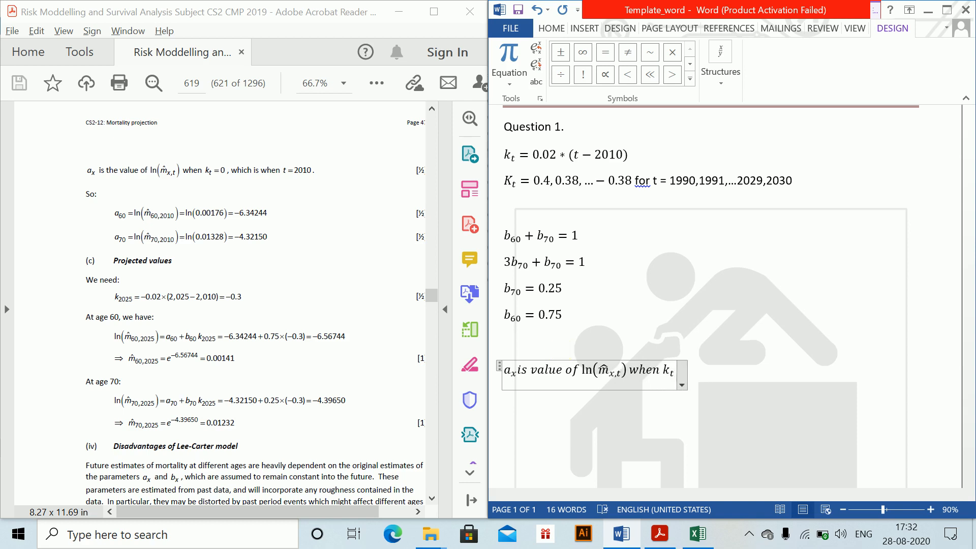
text(=0)
- Add the plain text "when t = 2010" after the a_x equation and "So," on the line below
key(Right)
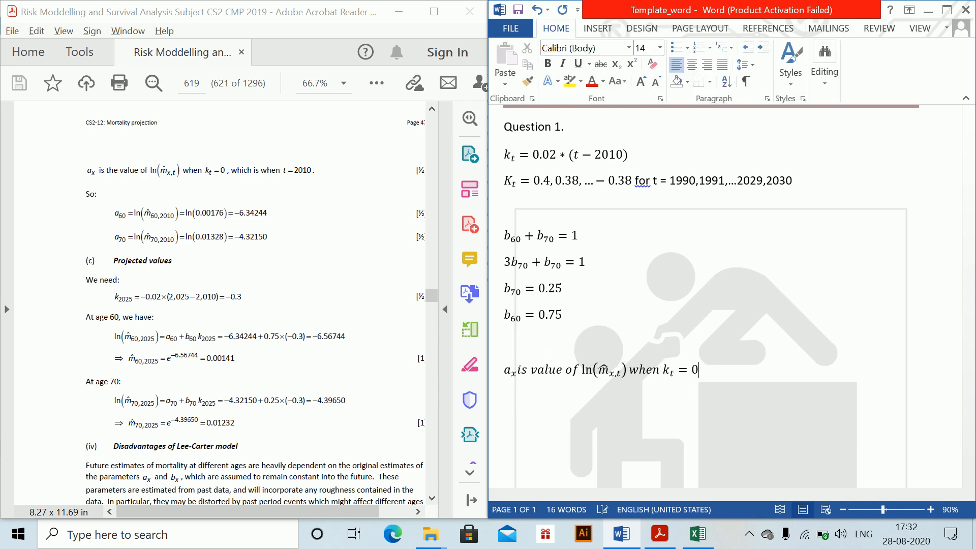
text(when t = 2010)
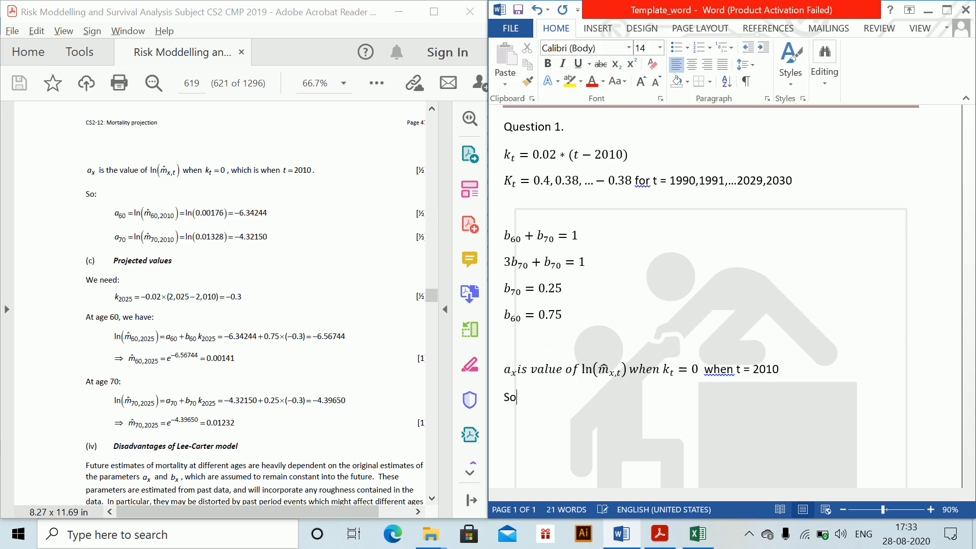
key(Return)
- Begin a new equation below "So," with a_60 =
key(alt+equal)
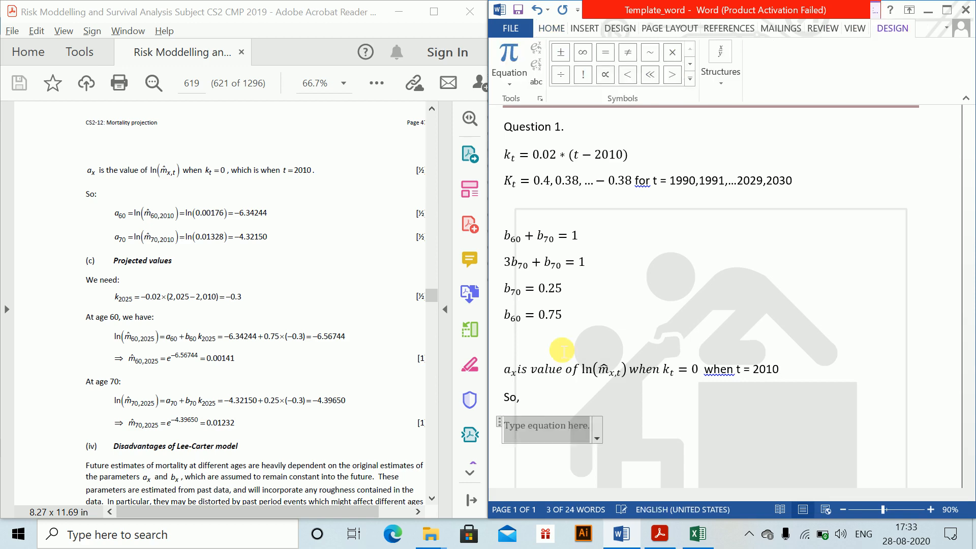
text(q)
key(BackSpace)
text(60)
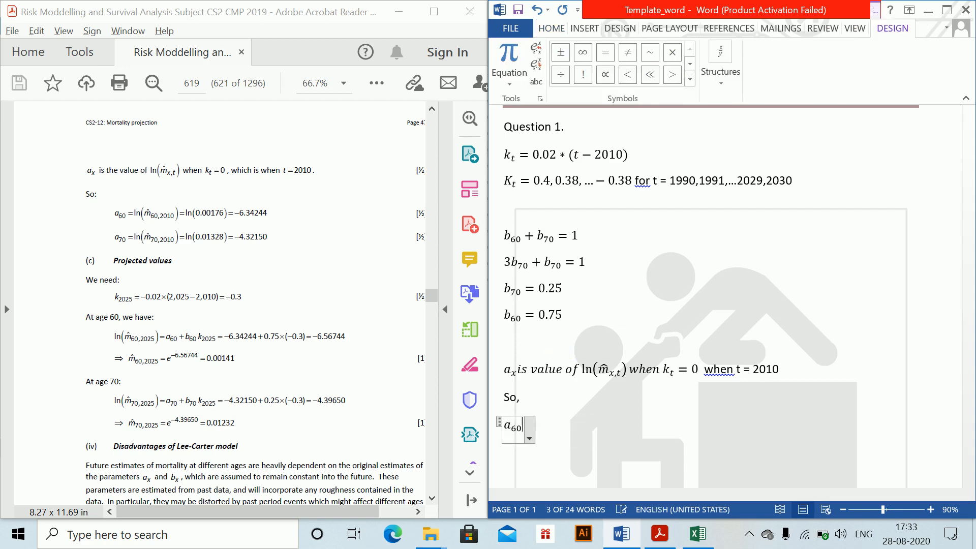
text( = ln(m] hat)
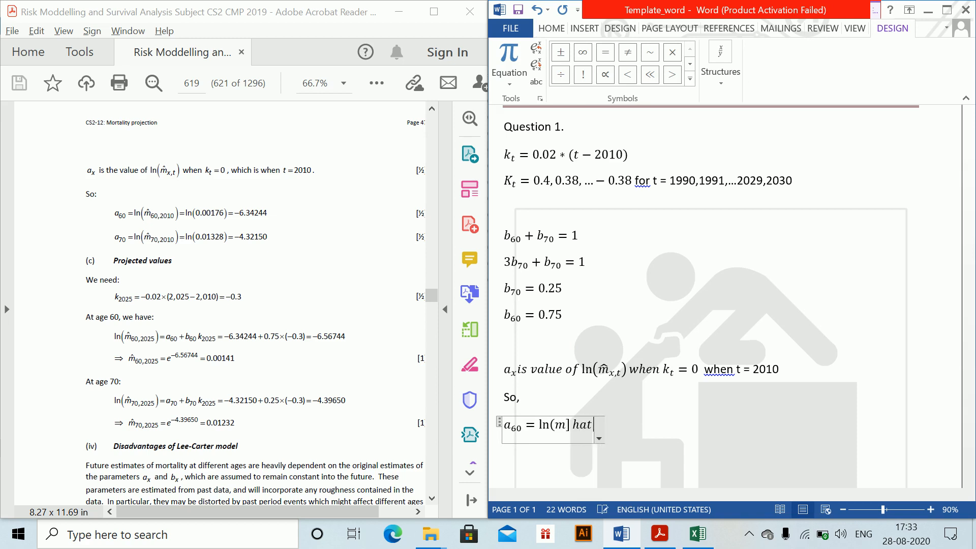
key(BackSpace)
key(BackSpace)
key(BackSpace)
key(BackSpace)
key(BackSpace)
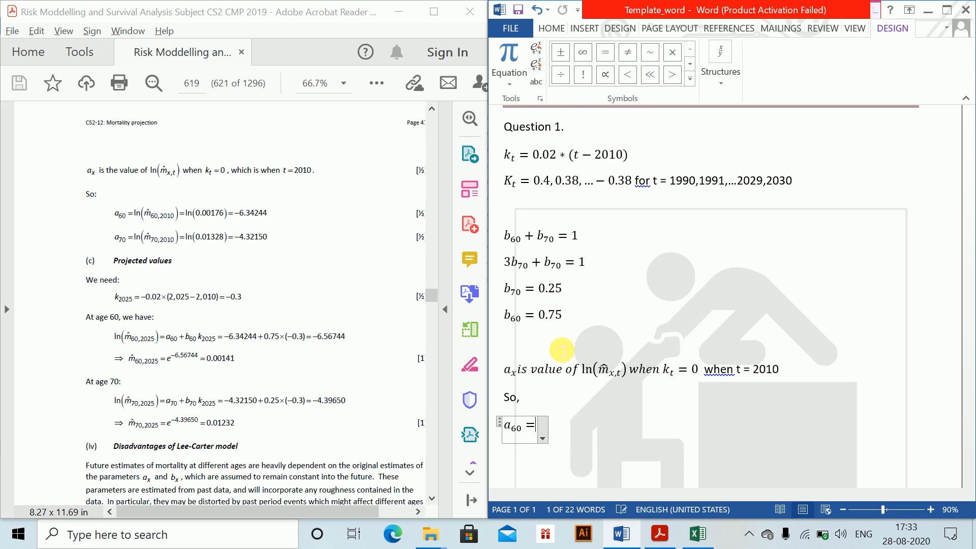
- Complete the a_60 equation with ln(m̂_60,2010) = ln(0.00176) = −6.34244
text(ln()
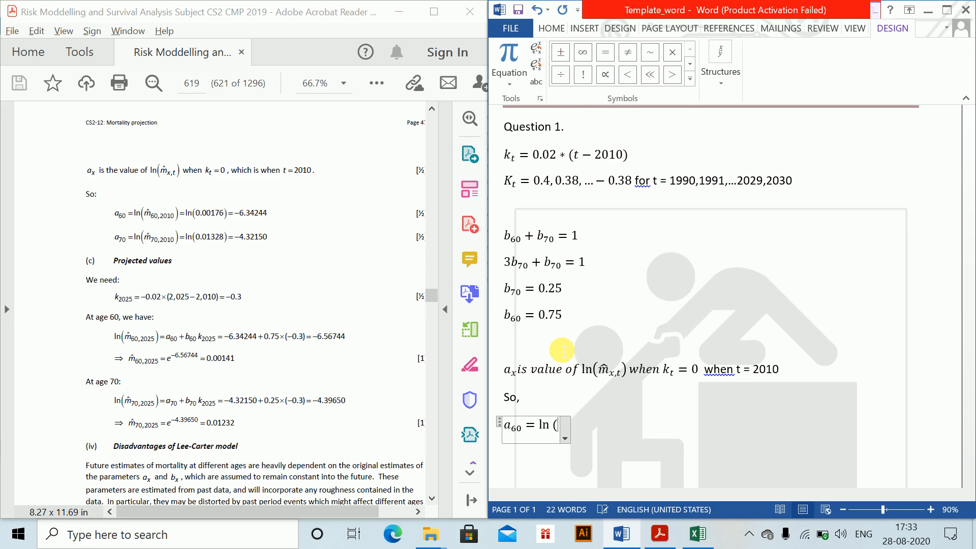
text(m\hat )
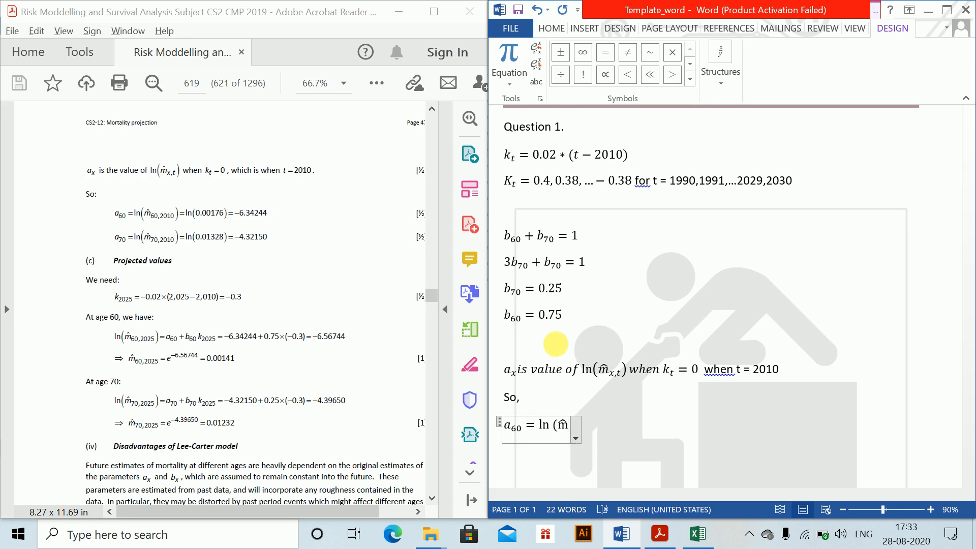
text(_(60,)
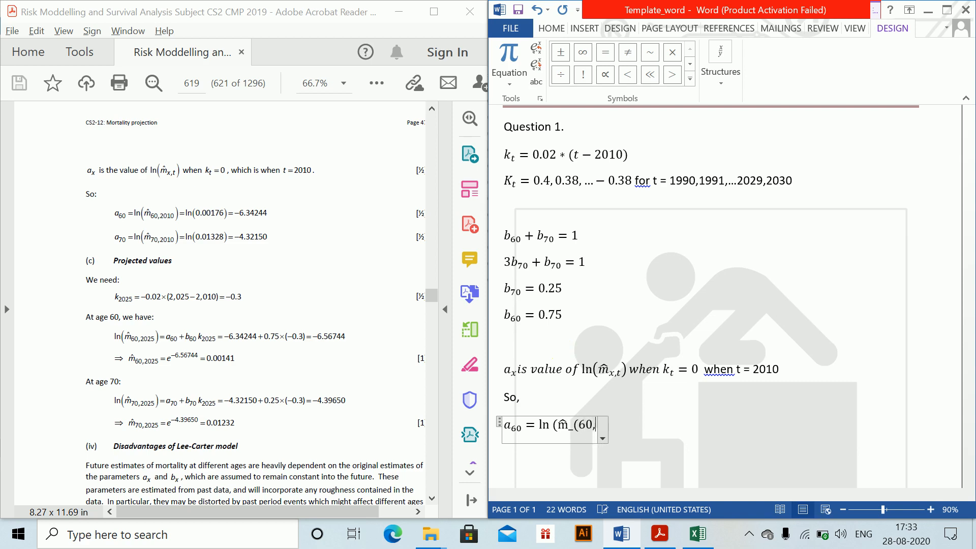
text(2010) )
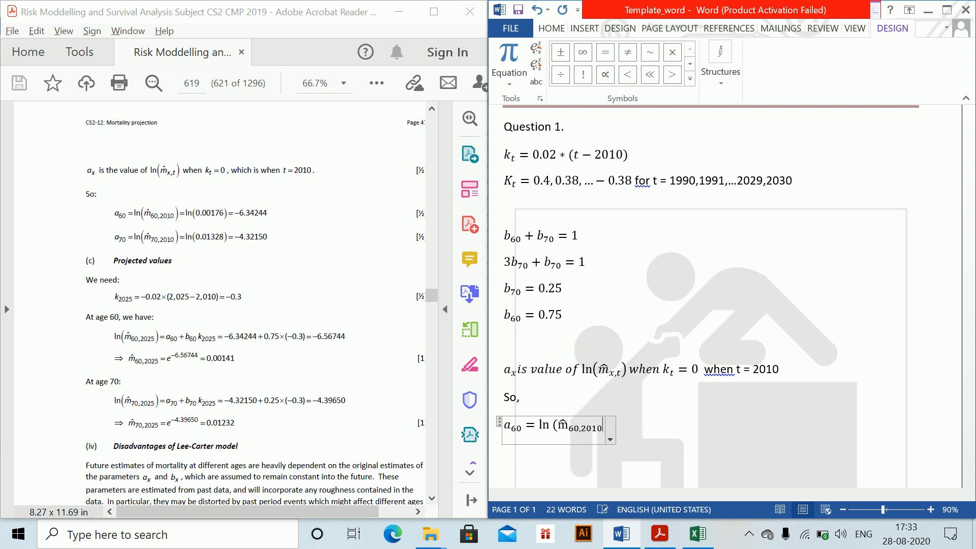
text()=)
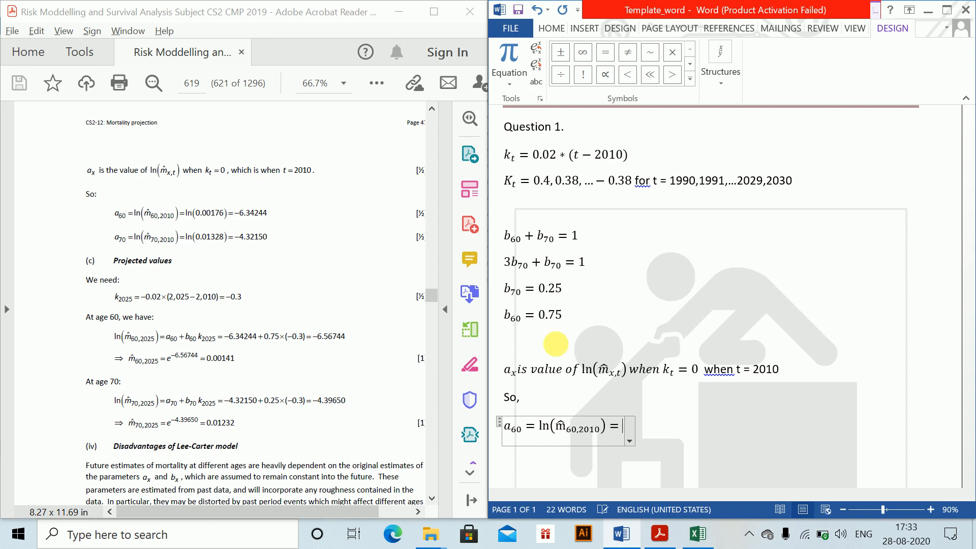
text(ln (0.00)
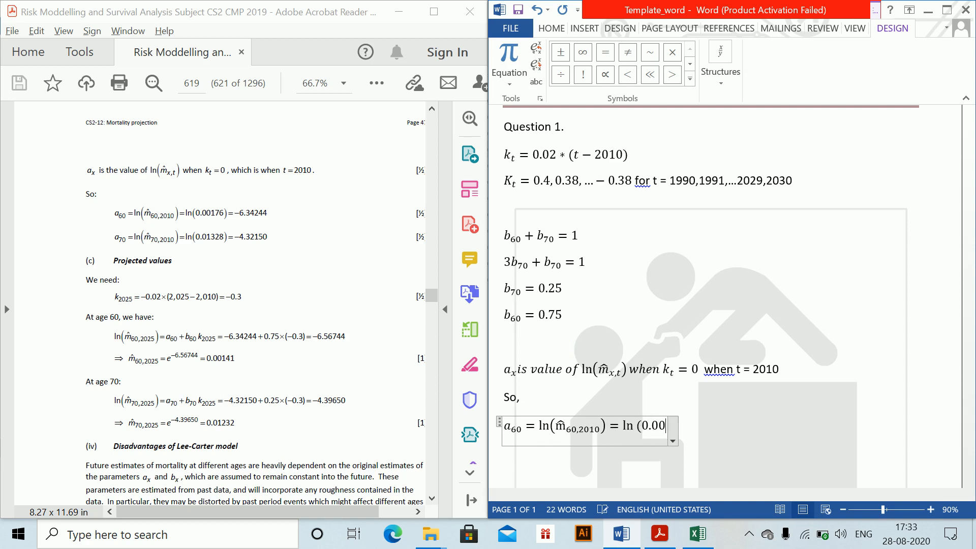
text(176)=)
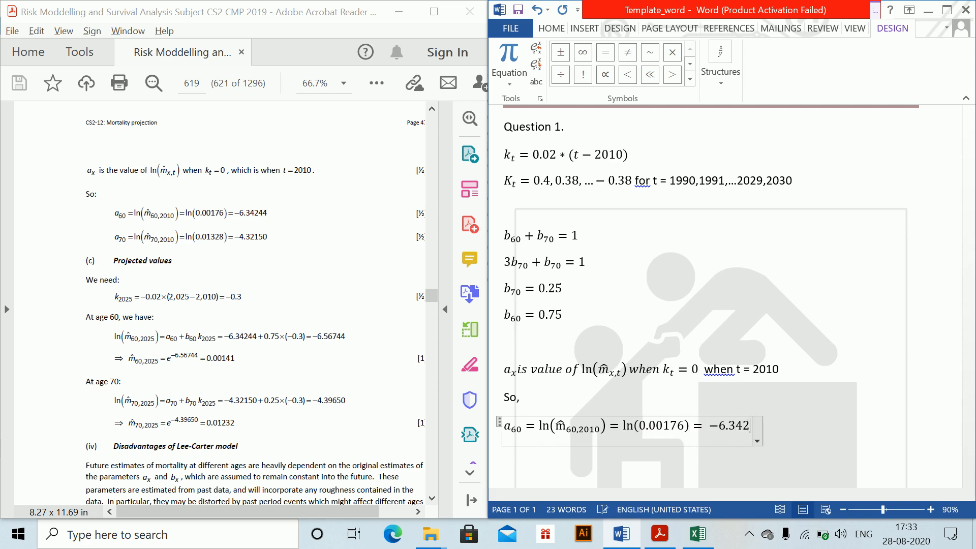
- Begin a new equation on the line below the a_60 equation, with a_70 =
click(581, 445)
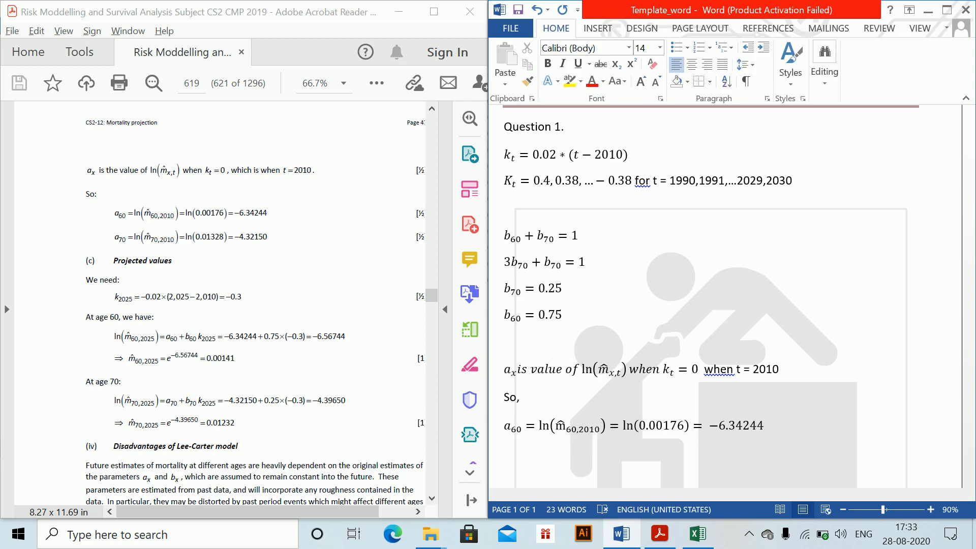
key(alt+equal)
text(a_7)
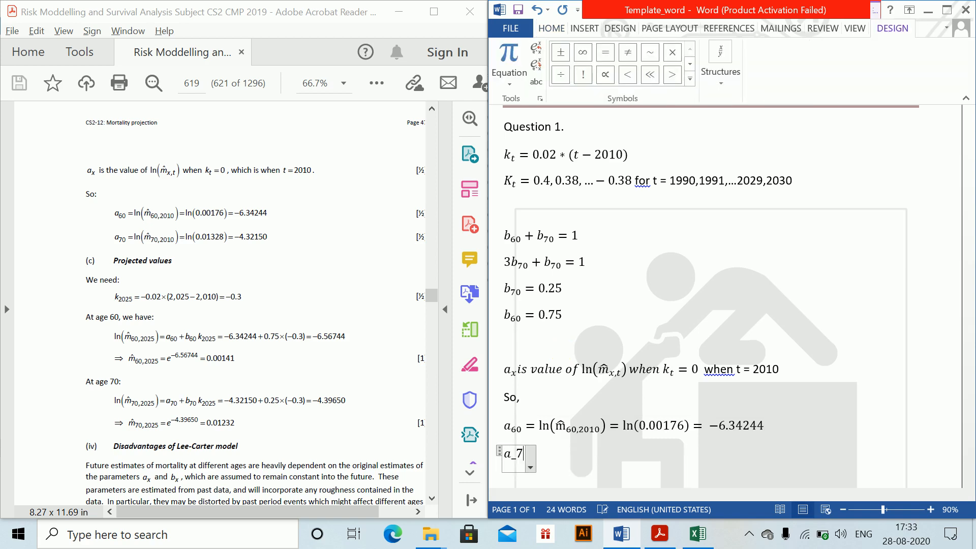
text(0=)
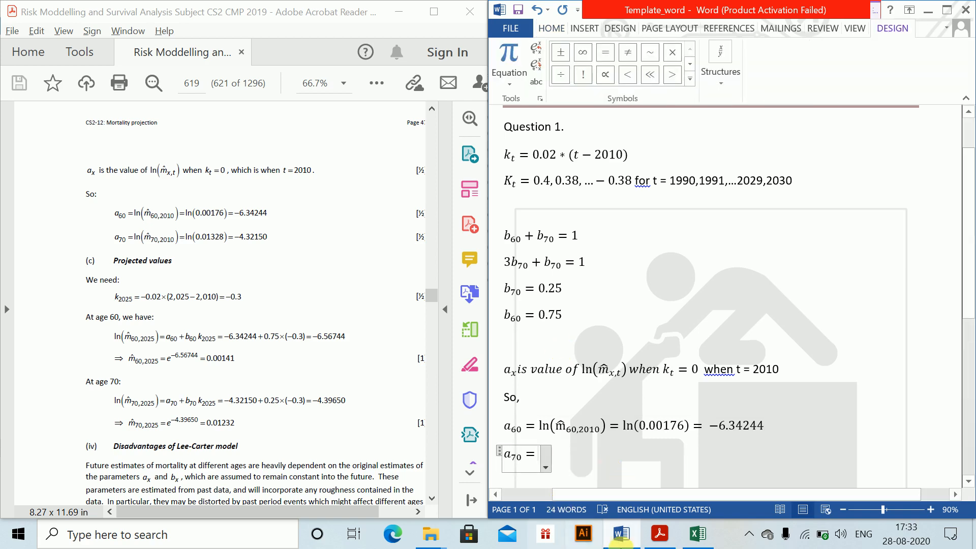
- Copy the right-hand side of the a_60 equation into the a_70 equation and change its subscript to 70,2010
drag(547, 429, 758, 429)
key(ctrl+c)
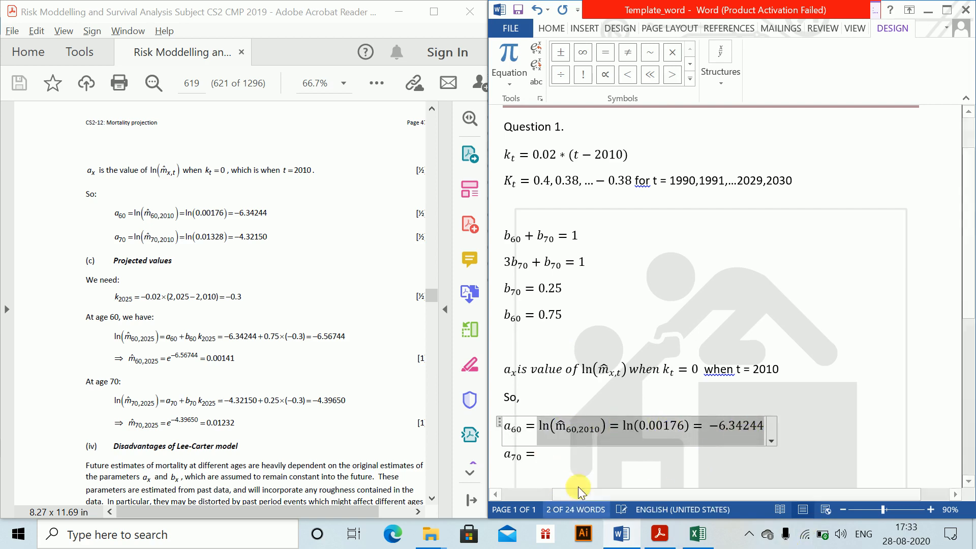
click(574, 458)
key(ctrl+v)
click(587, 466)
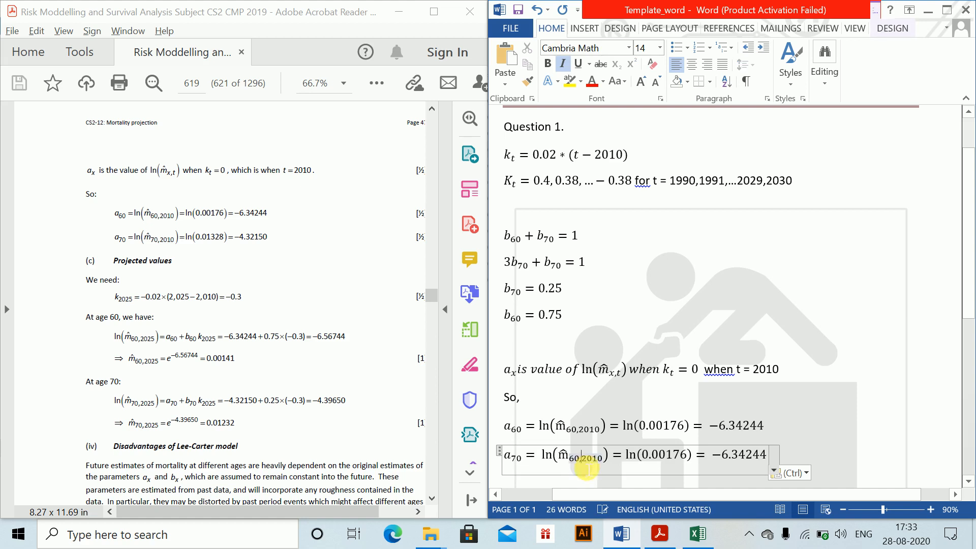
key(BackSpace)
text(7)
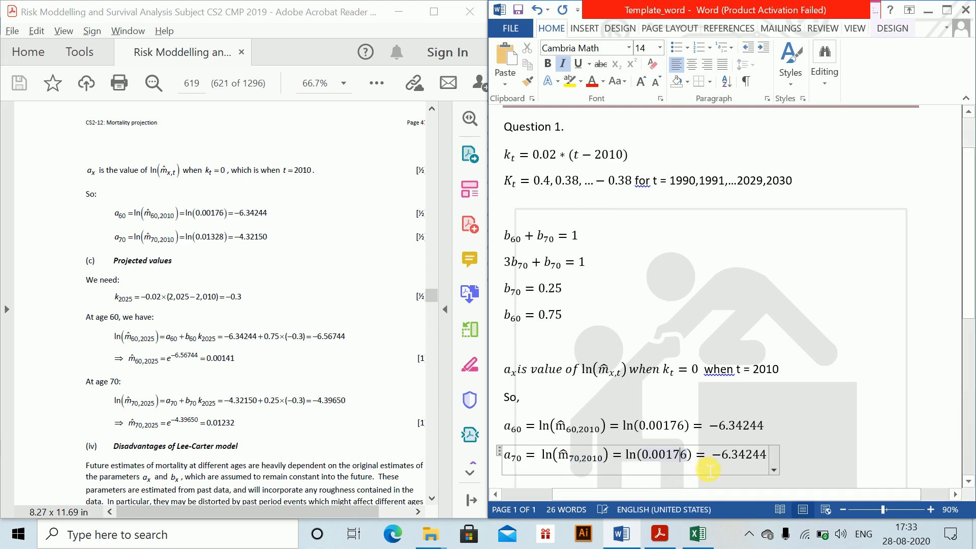
- Change the numeric logarithm's argument in the a_70 equation to 0.01328
key(BackSpace)
key(BackSpace)
key(BackSpace)
key(BackSpace)
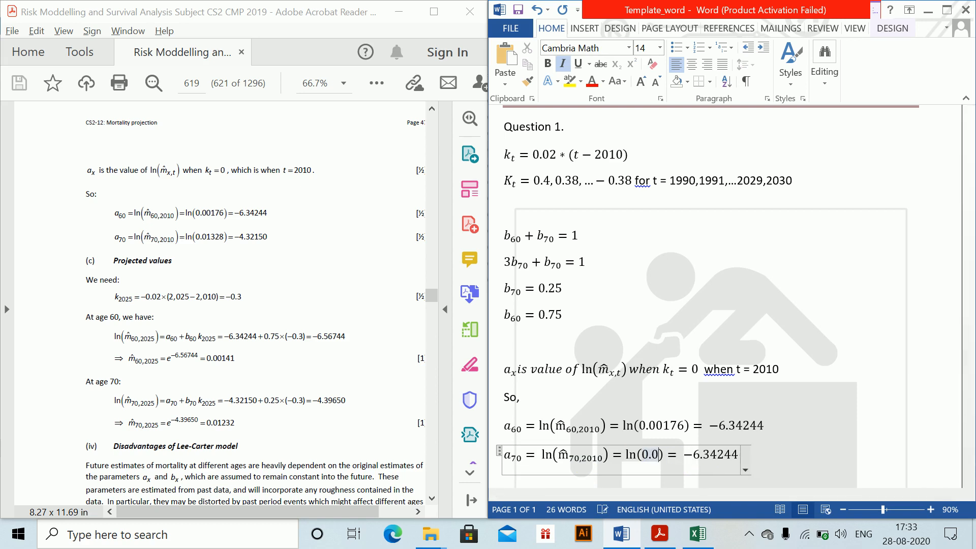
text(1)
text(328)
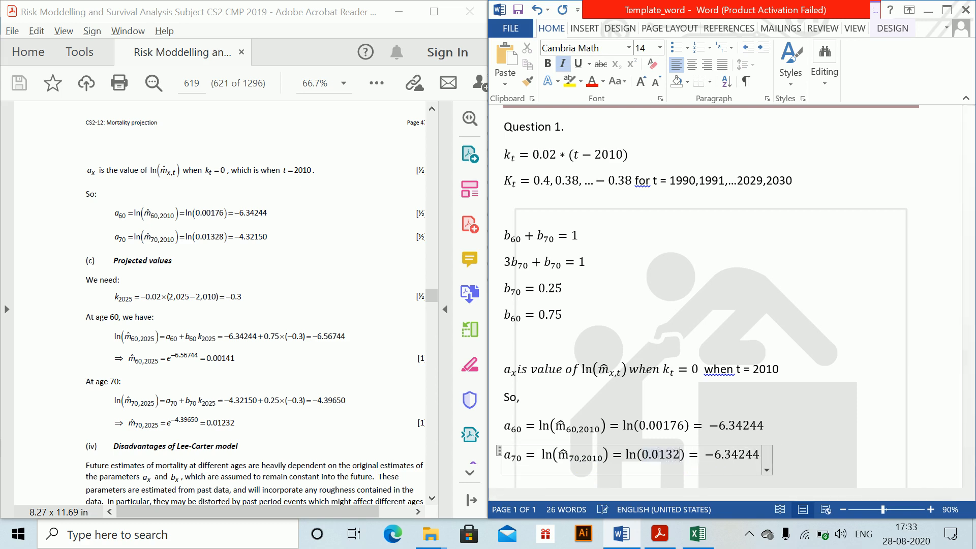
- Change the final result of the a_70 equation to −4.32150 and leave the equation for the next line
click(739, 455)
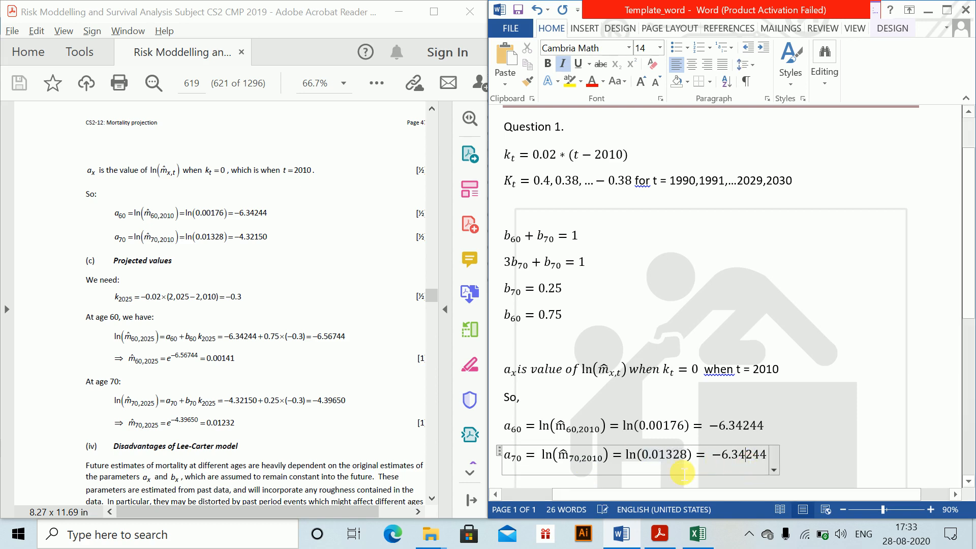
key(BackSpace)
key(BackSpace)
key(BackSpace)
key(BackSpace)
key(BackSpace)
key(BackSpace)
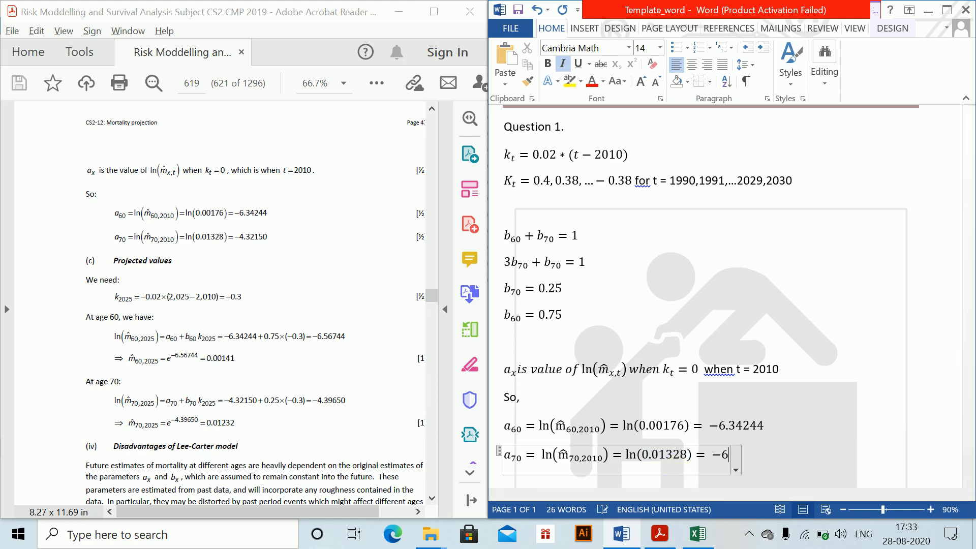
text(4.312150)
key(Return)
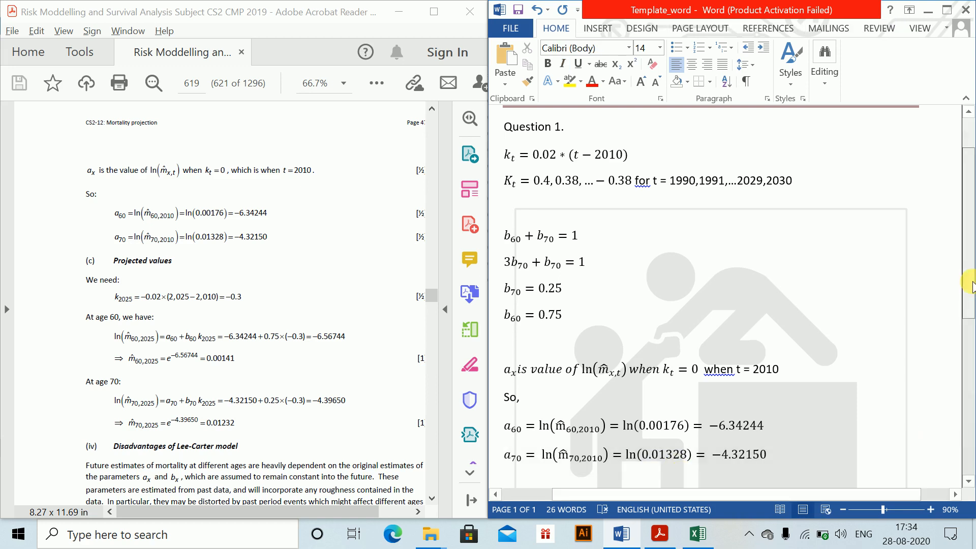
- Add the part label "(c)" below the a_70 equation, leaving a blank line between them
drag(972, 283, 972, 351)
key(Return)
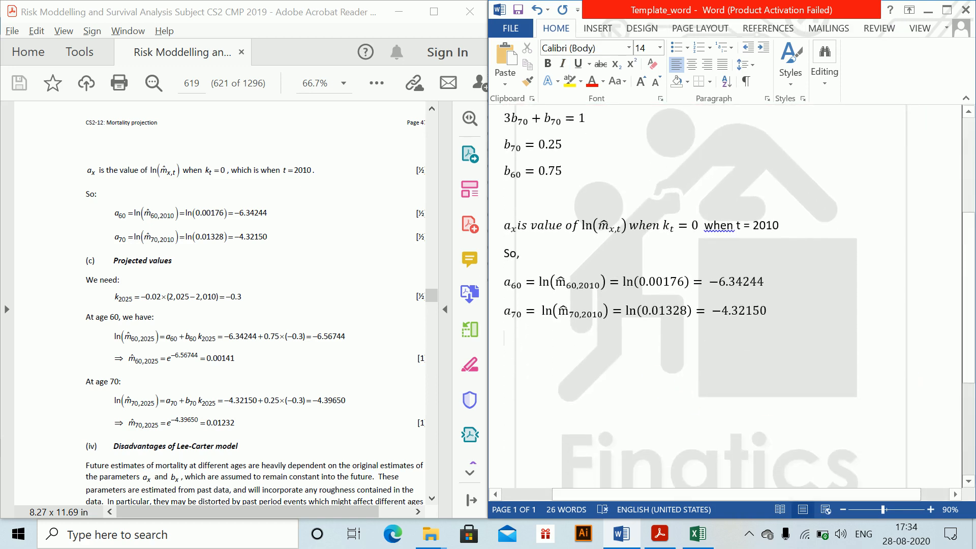
text((d)
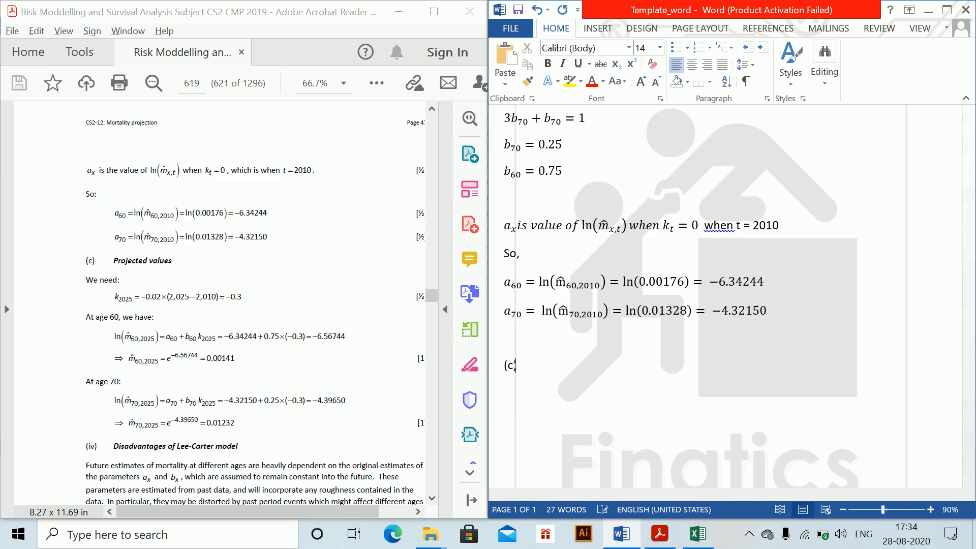
text())
key(Return)
- Insert an equation below "(c)" reading k_2025 = −0.02 * (2025 − 2010) − −0.3
key(alt+equal)
text(k)
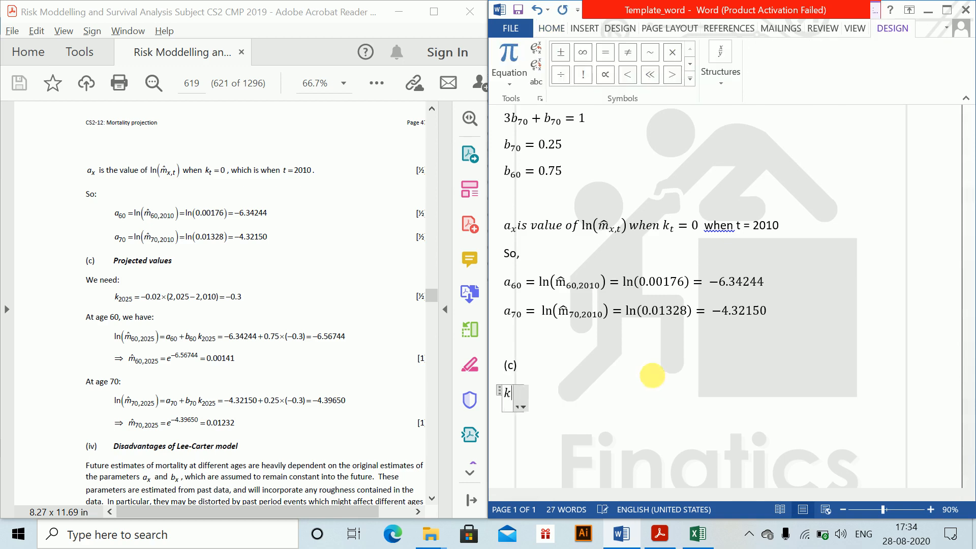
text(_2025)
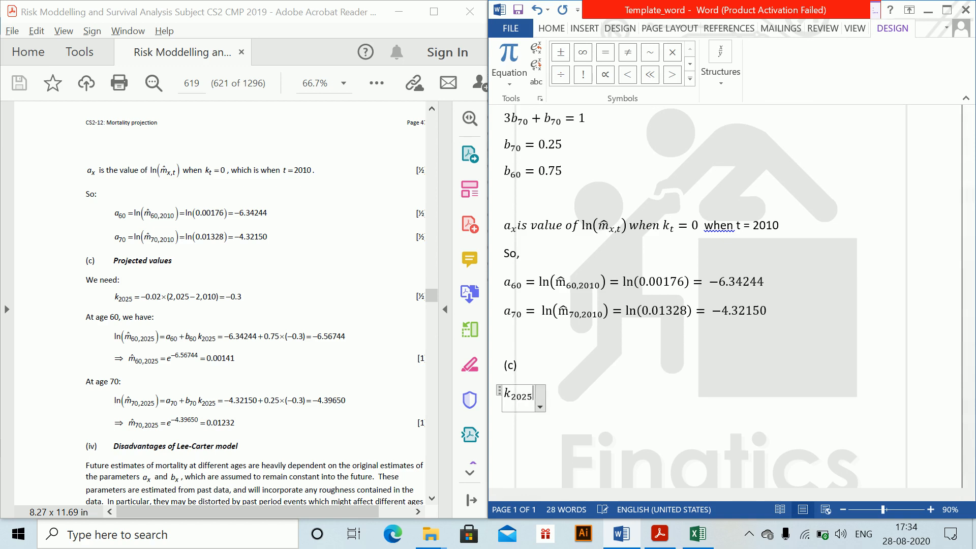
text( =-0.)
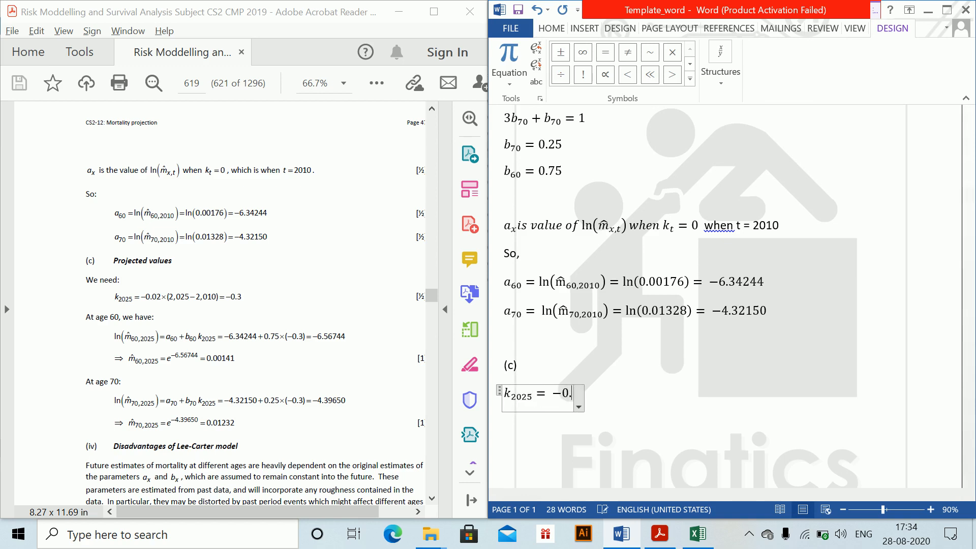
text(02*(2)
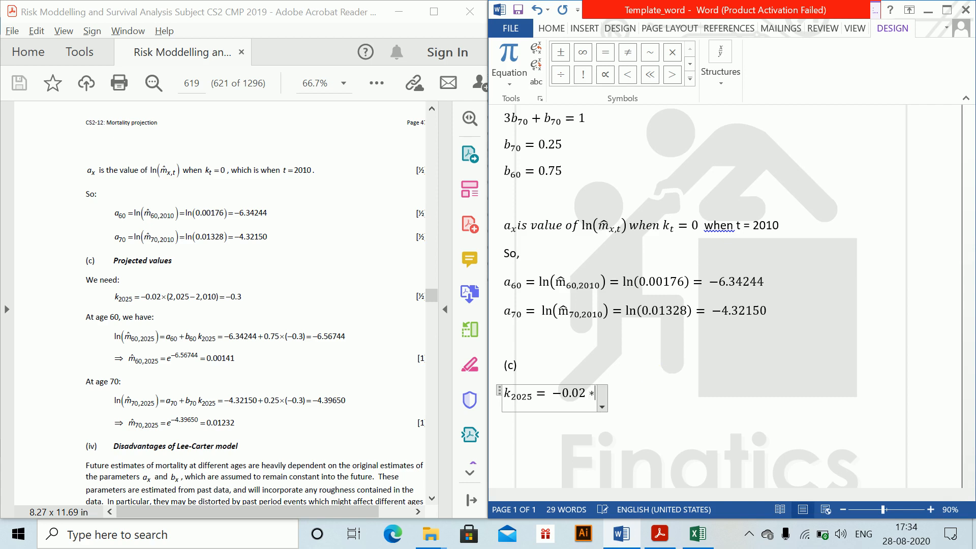
text(025)
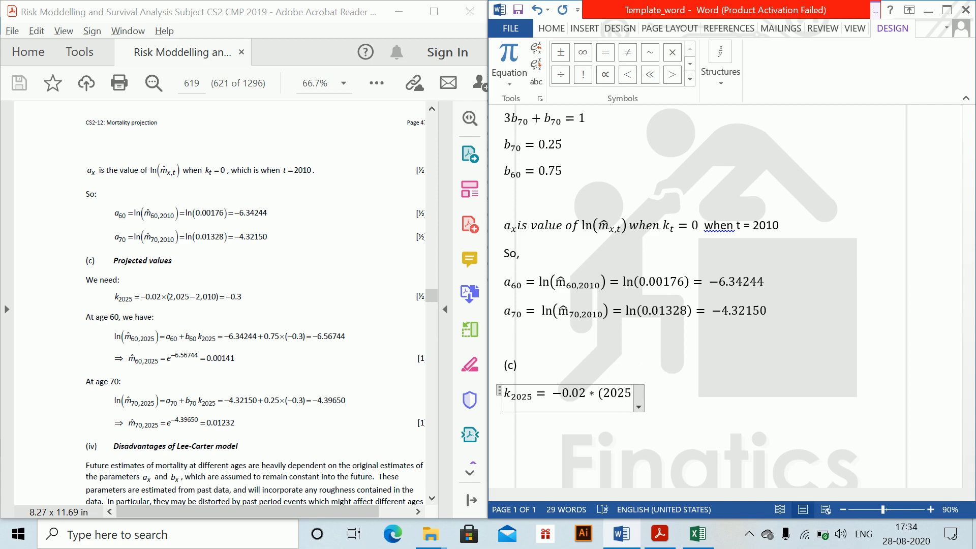
text(-2010))
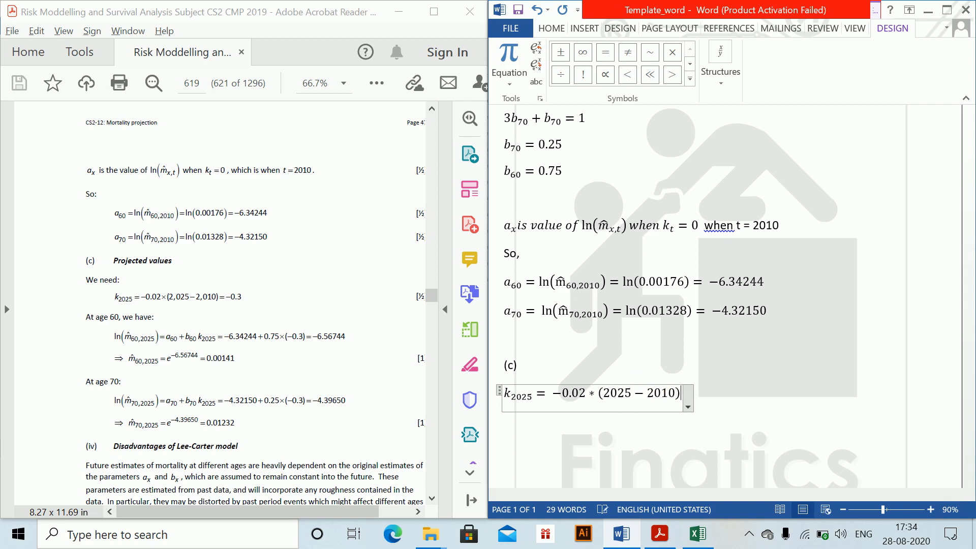
text(--0.0)
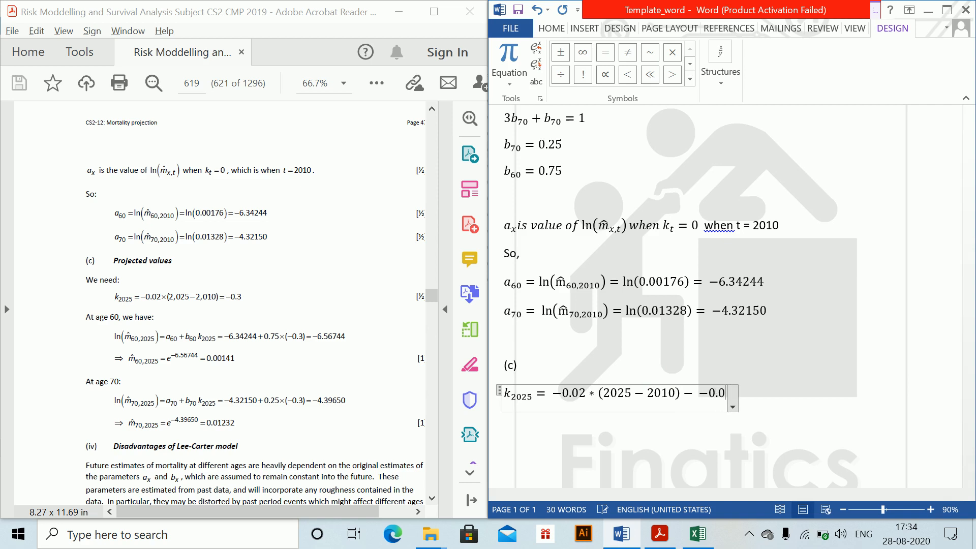
text(3)
- Add the line "At age 60," and start an equation below it with ln(m̂_60,2010) copied from the a_60 equation, followed by =
key(Return)
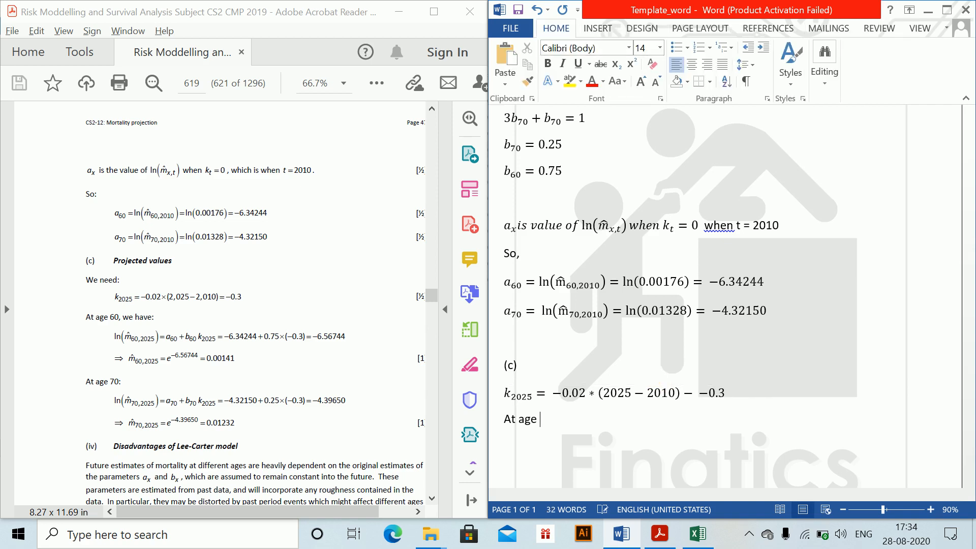
key(alt+equal)
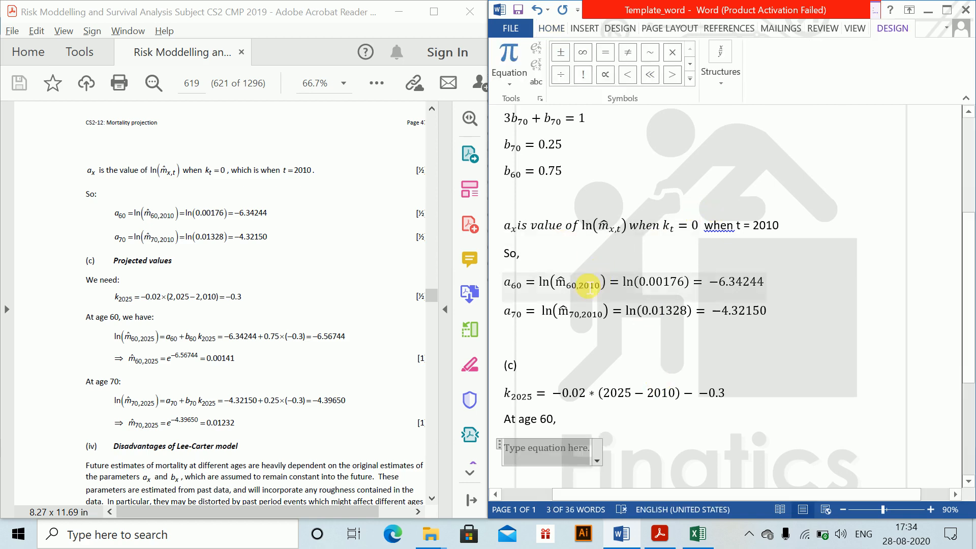
click(551, 281)
drag(551, 281, 589, 294)
key(ctrl+c)
click(554, 448)
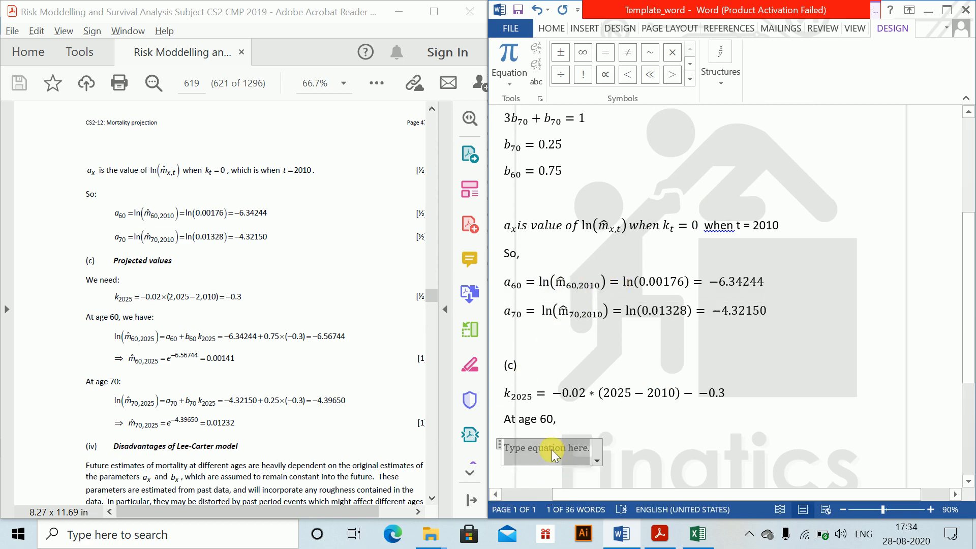
key(ctrl+v)
text(=)
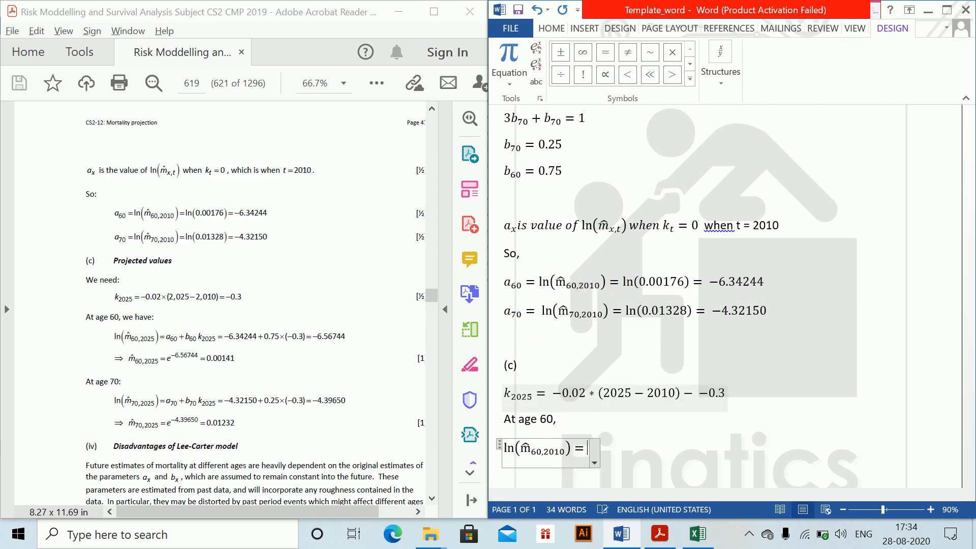
text(a_60 +)
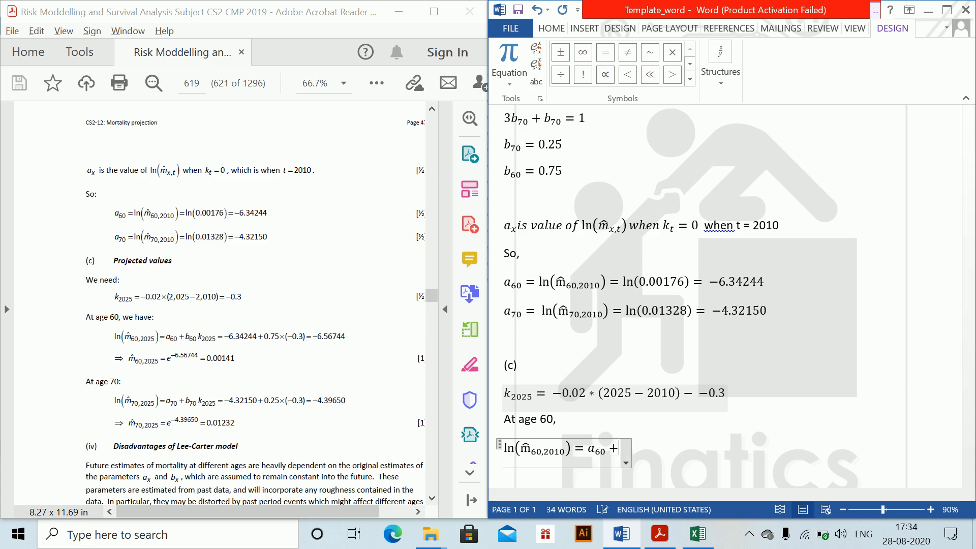
text(b)
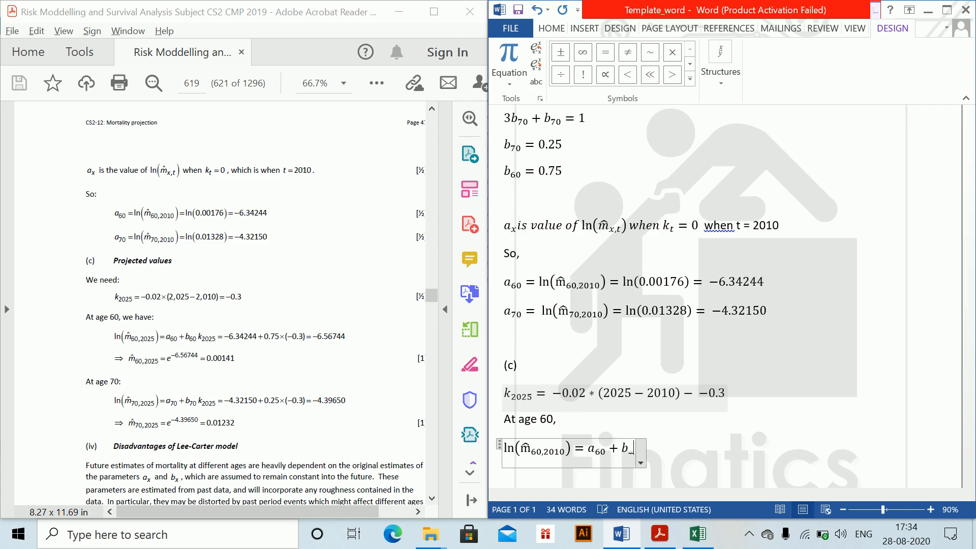
text(_60 k)
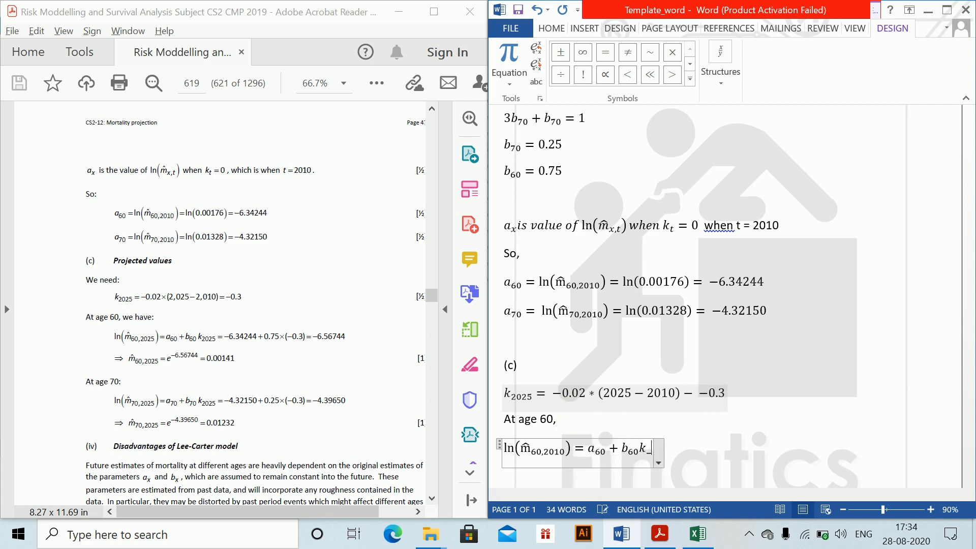
text(_2020)
- Continue the age 60 equation with a_60 + b_60 k_2025
key(BackSpace)
text(5 )
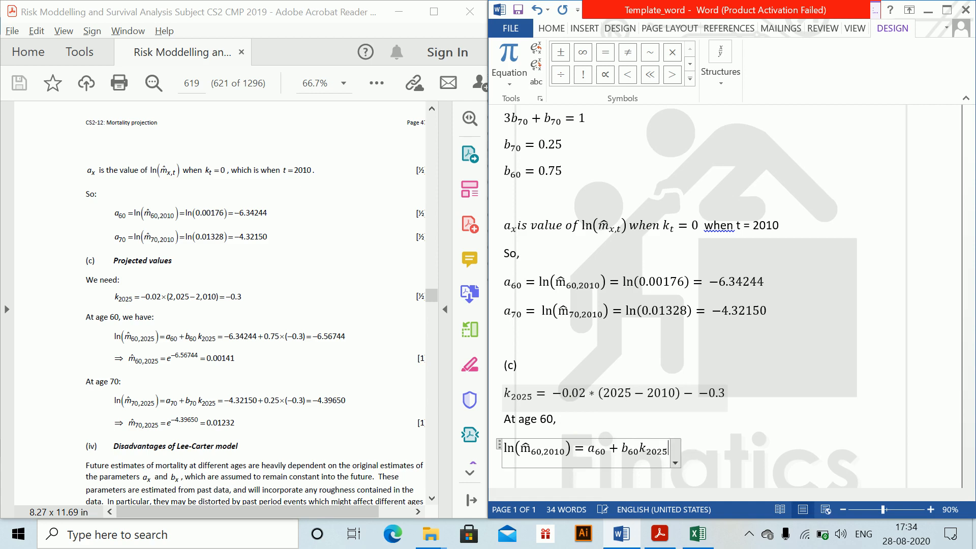
text(=)
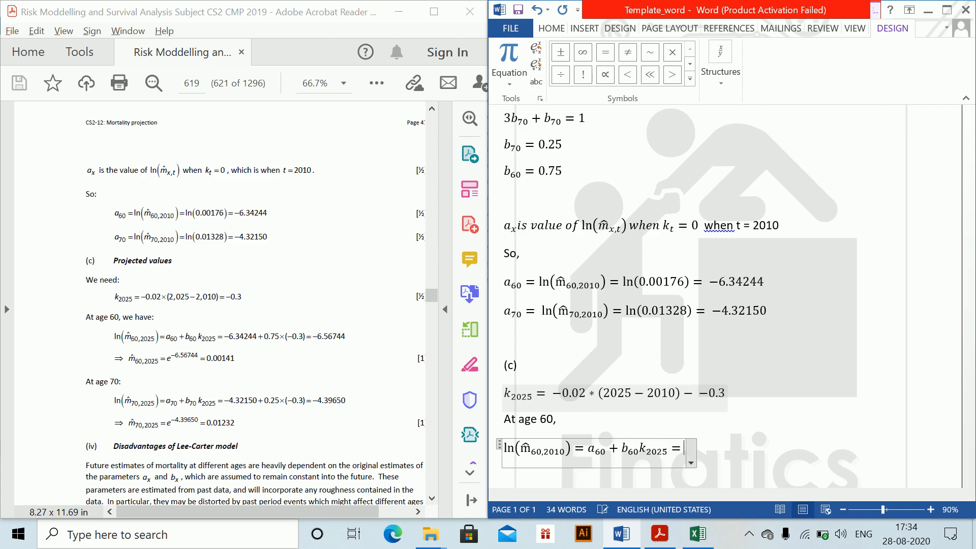
text(-6.)
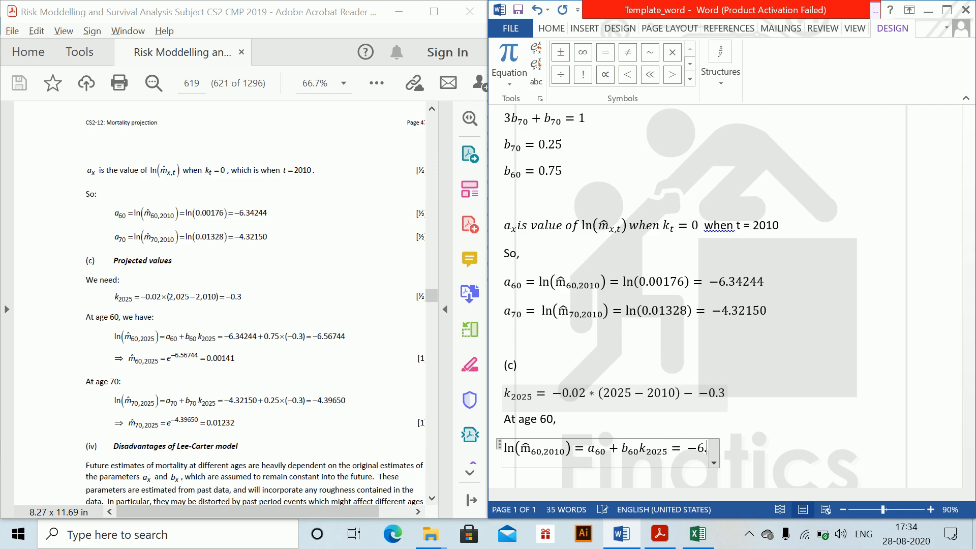
text(34244)
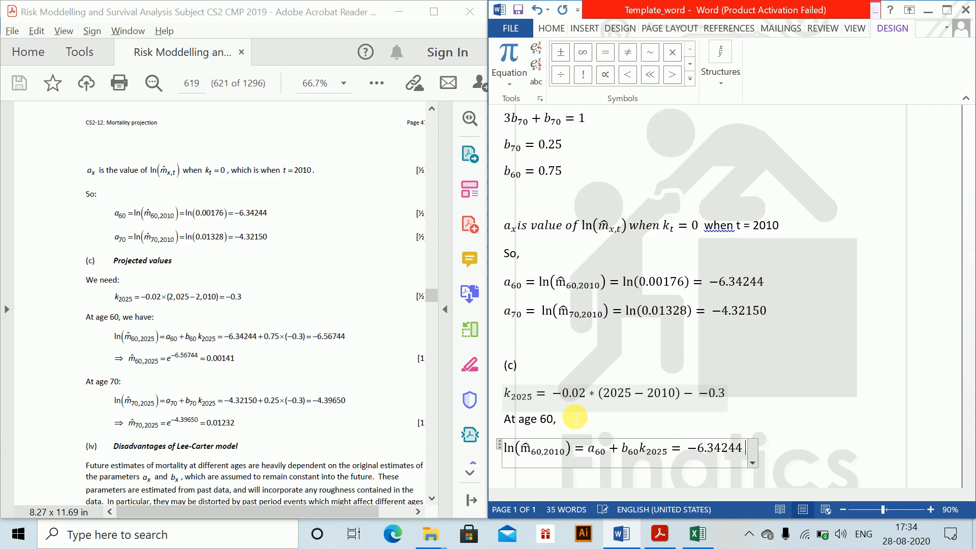
text(+ 0.)
- Continue the age 60 equation after b_60 k_2025 with = −6.34244 + 0.75
key(BackSpace)
key(BackSpace)
key(BackSpace)
key(BackSpace)
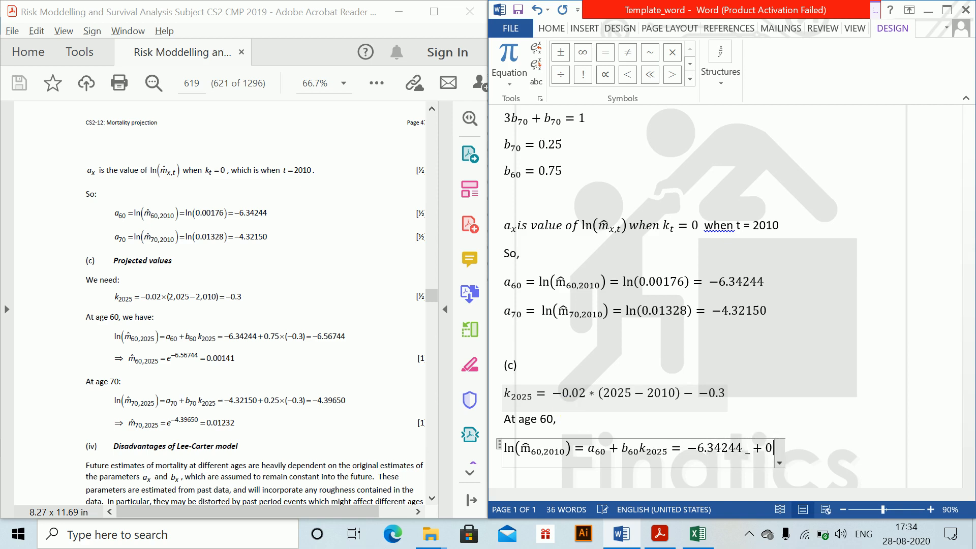
text(+0.25)
text(*)
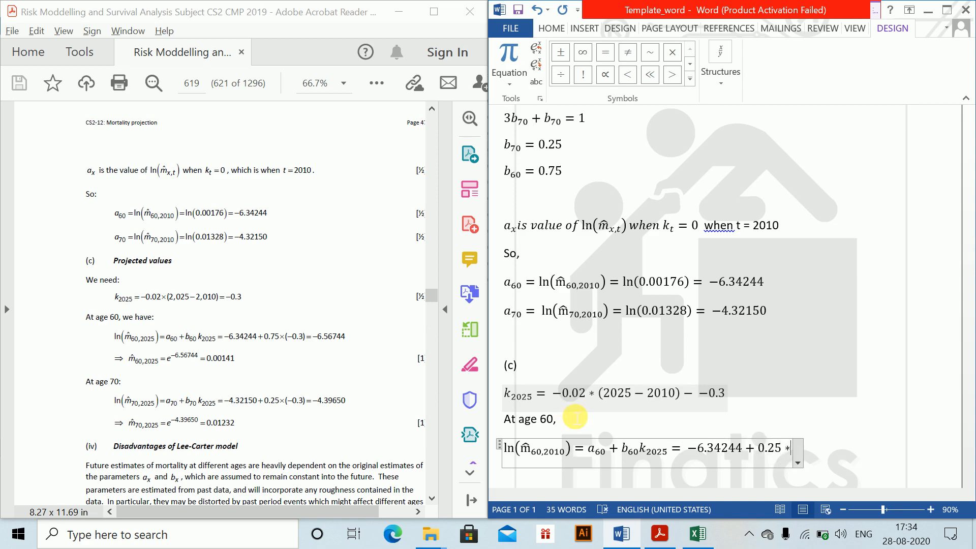
key(BackSpace)
key(BackSpace)
key(BackSpace)
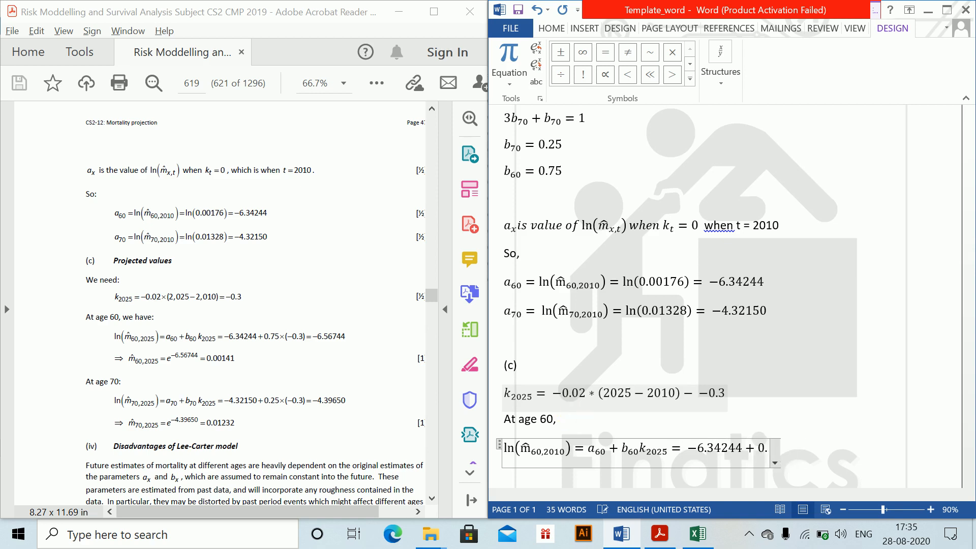
text(75)
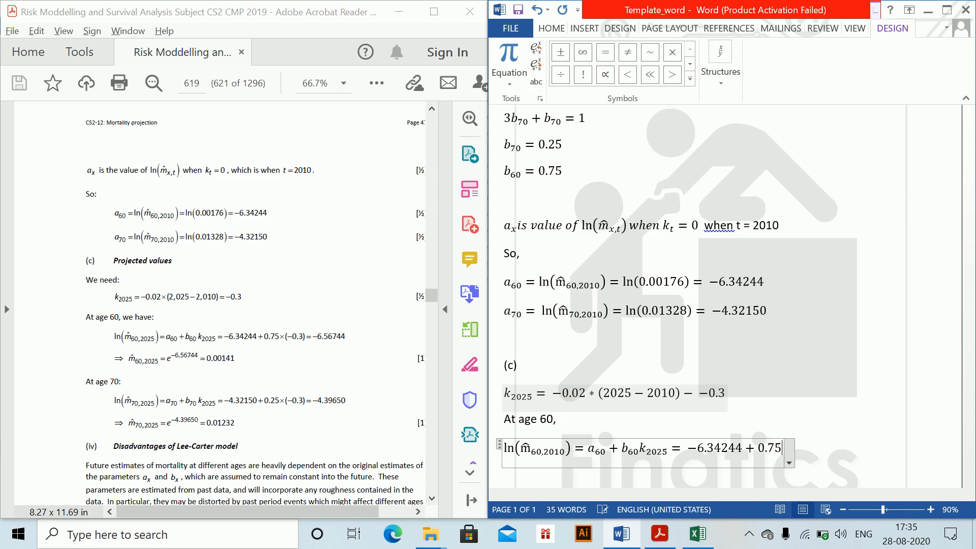
text(*)
text(()
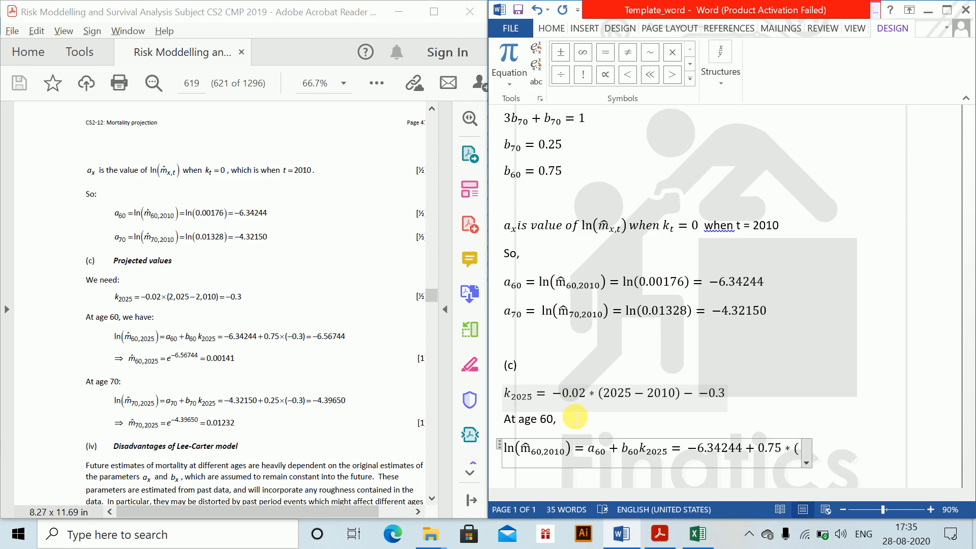
text(-0.3)-)
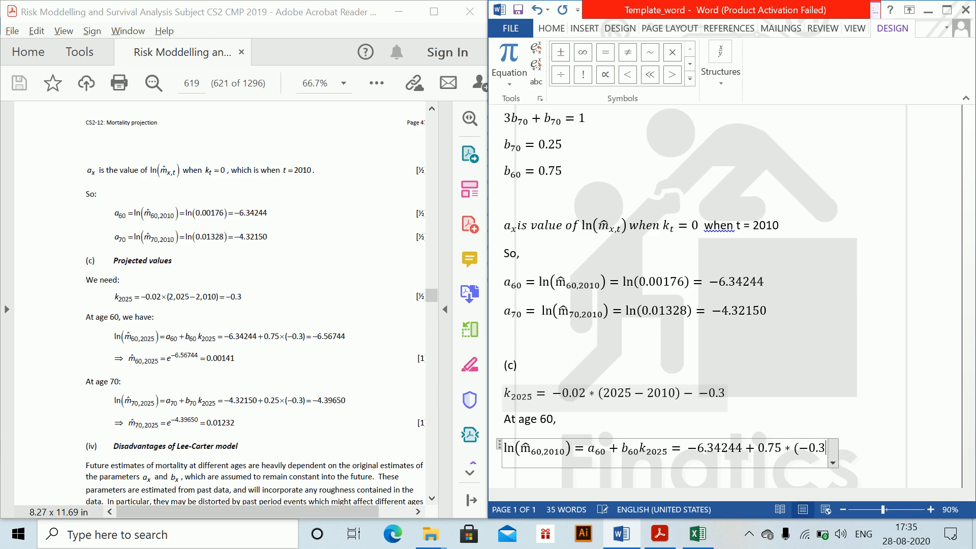
text(-6)
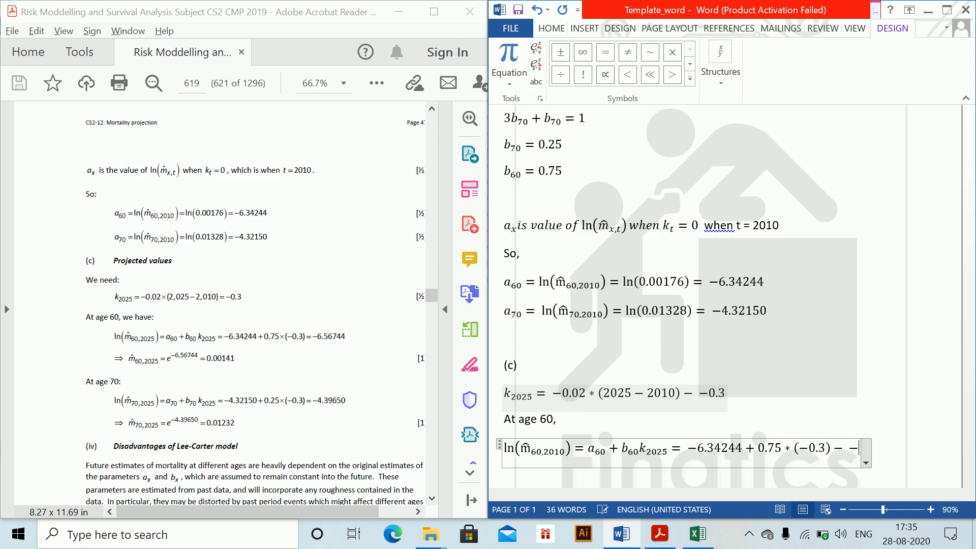
text(.567)
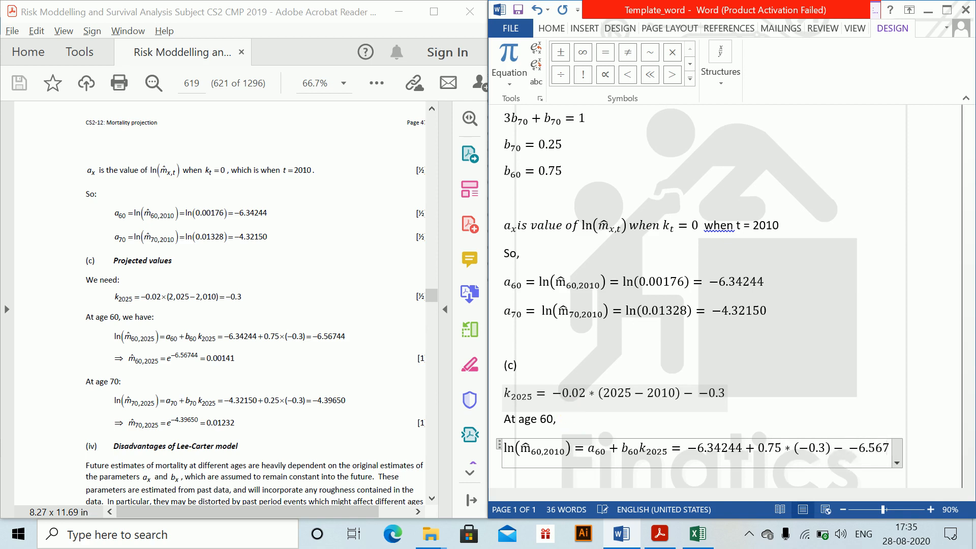
text(44)
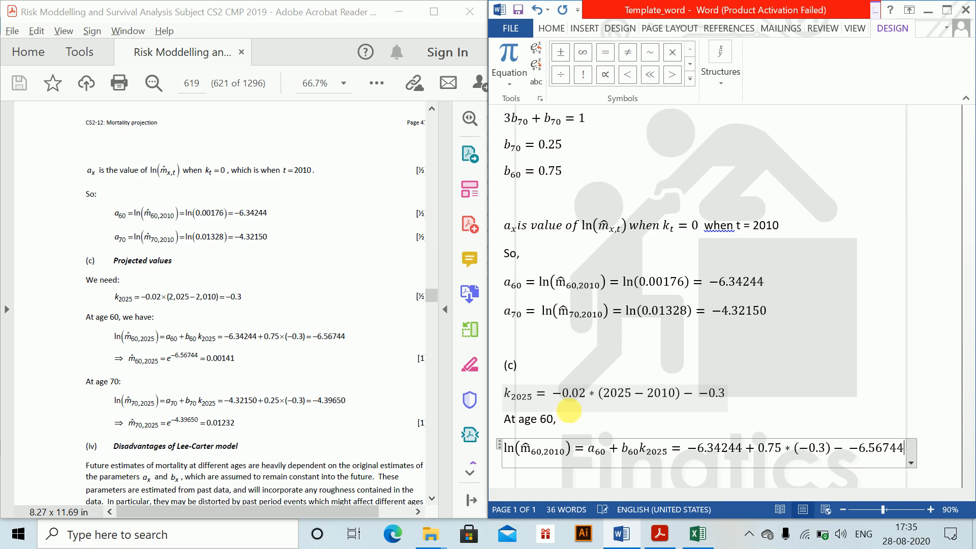
- Complete the age 60 equation with * (−0.3) − −6.56744 and start a new line below it
key(Return)
scroll(560, 417, down, 1)
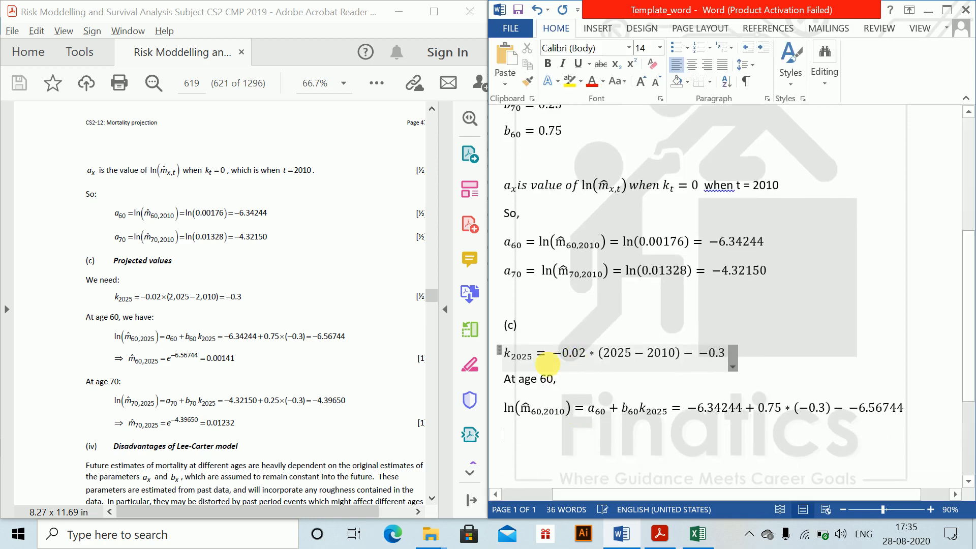
text(ln(m̂60,2010))
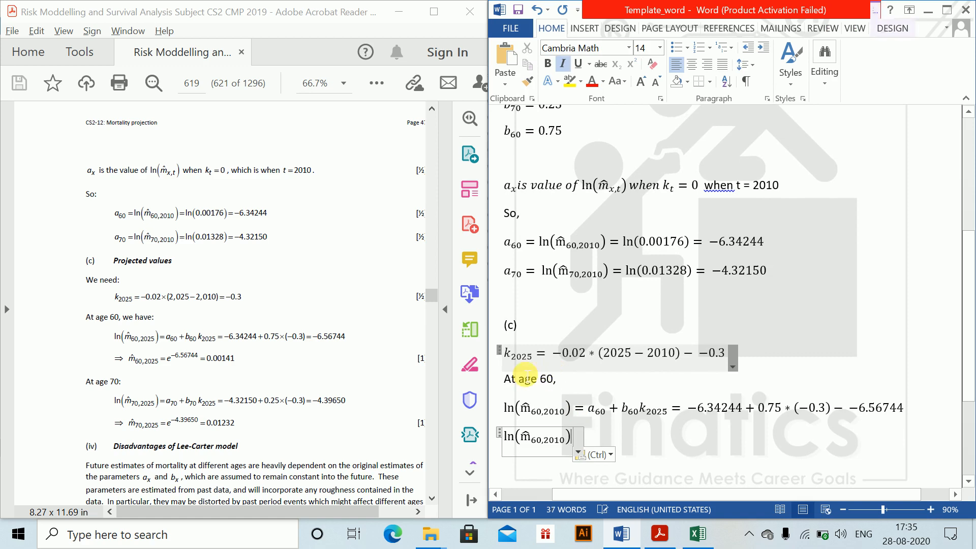
double_click(523, 441)
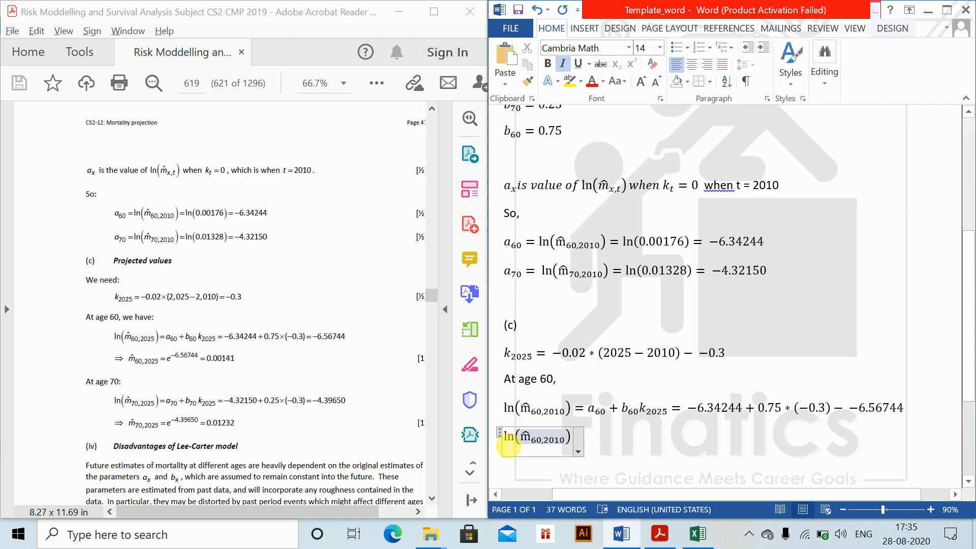
key(BackSpace)
key(Right)
key(ctrl+z)
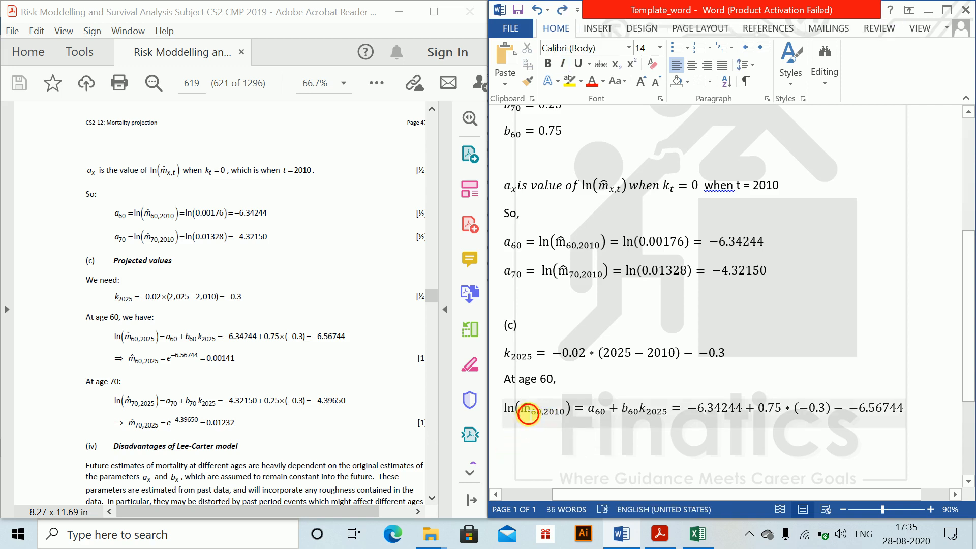
- Copy m̂_60,2010 from the age 60 equation into a new equation below it, followed by =
drag(528, 414, 553, 414)
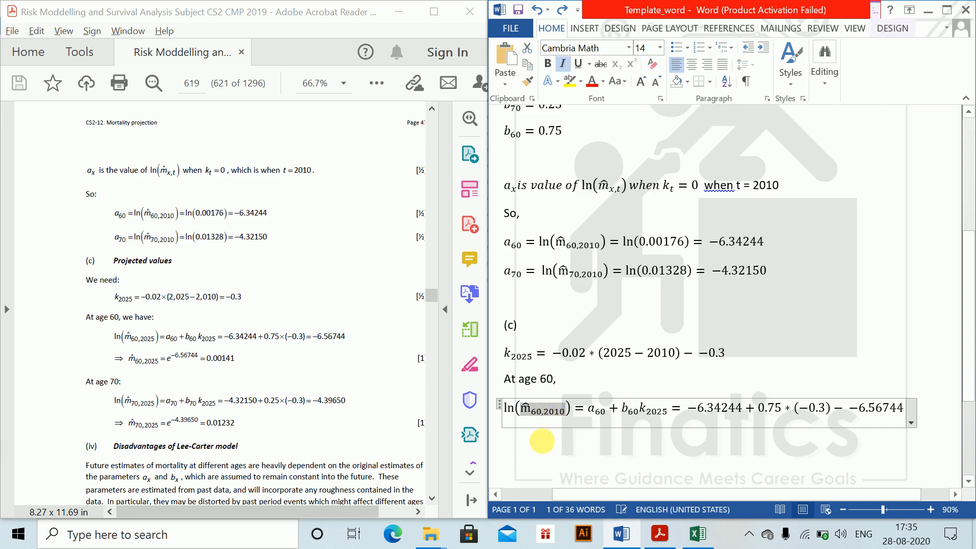
key(ctrl+c)
click(525, 436)
key(ctrl+v)
text(=)
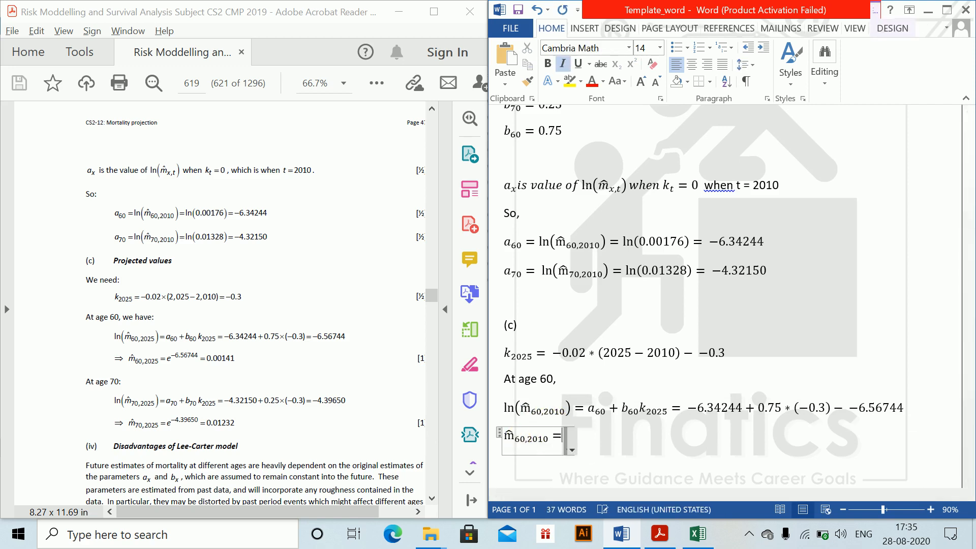
text(e^)
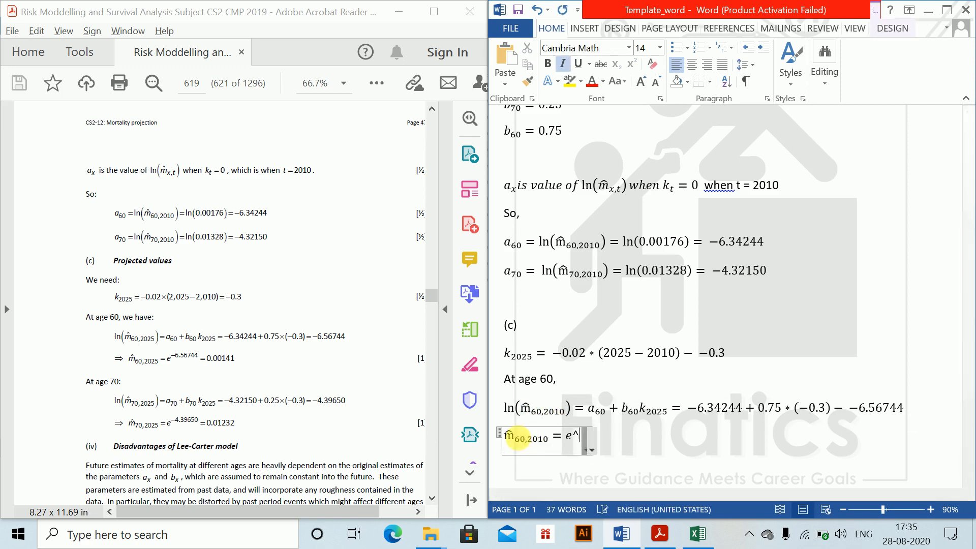
text((-6.)
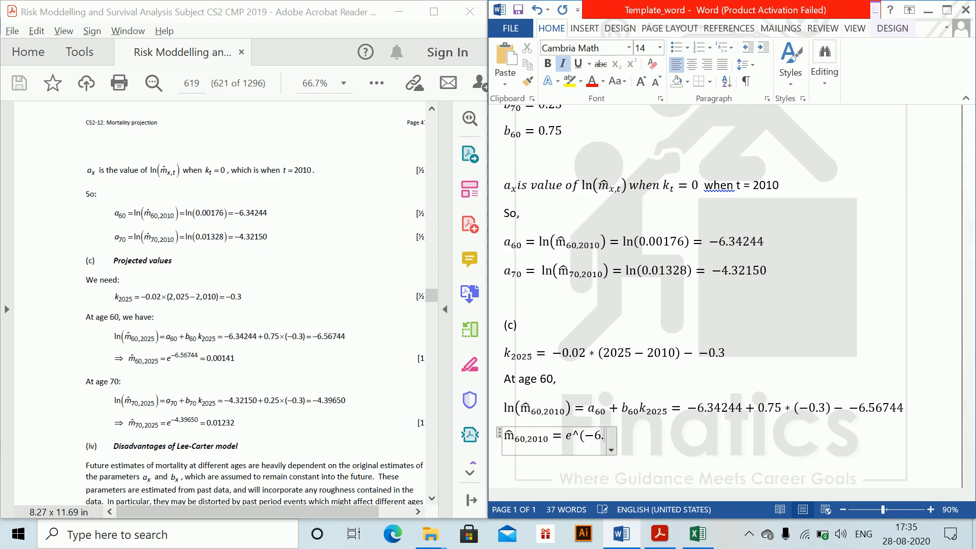
text(56744) =)
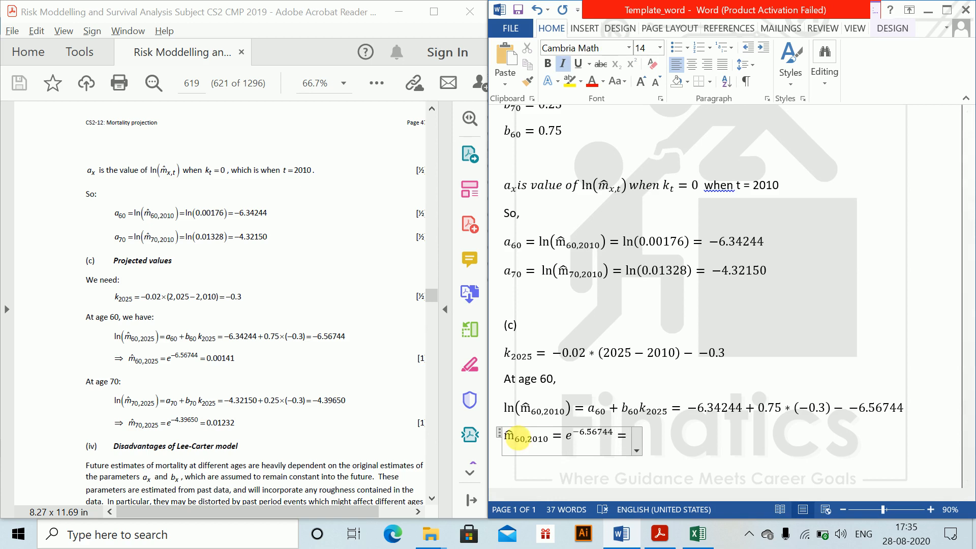
text(0.00141)
- Complete the m̂_60,2010 equation with e^−6.56744 = 0.00141 and start a new line below it
key(Right)
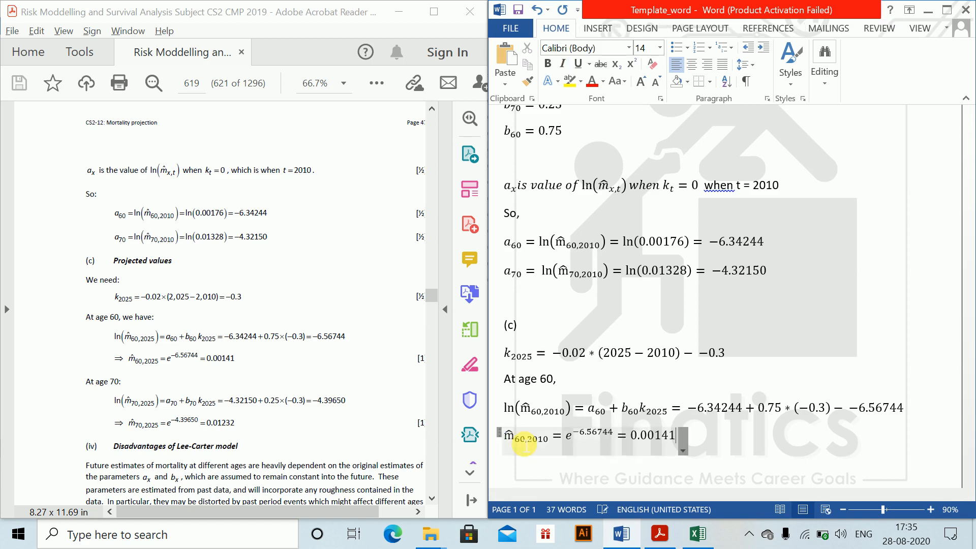
key(Return)
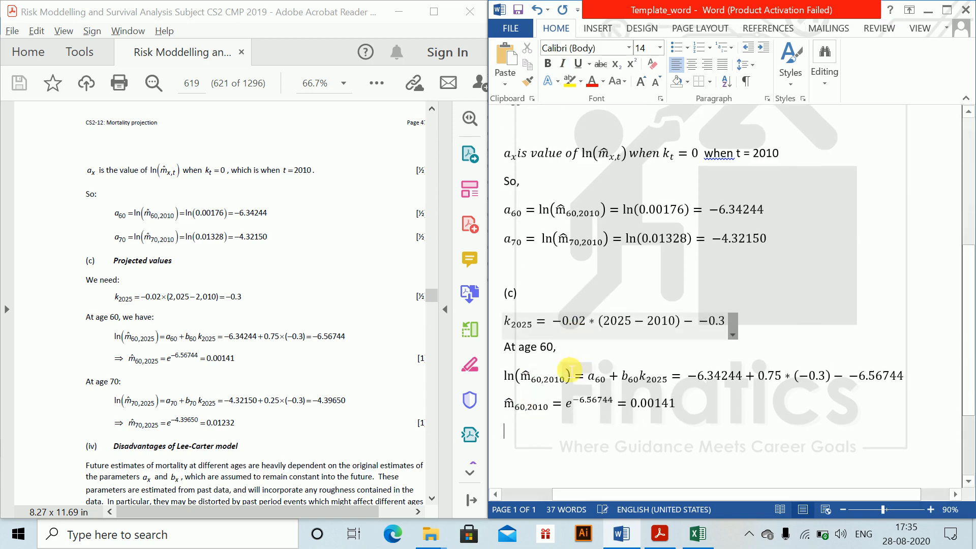
- Add the line "At age 70," and copy the two age 60 equations below it
text(At age 70,)
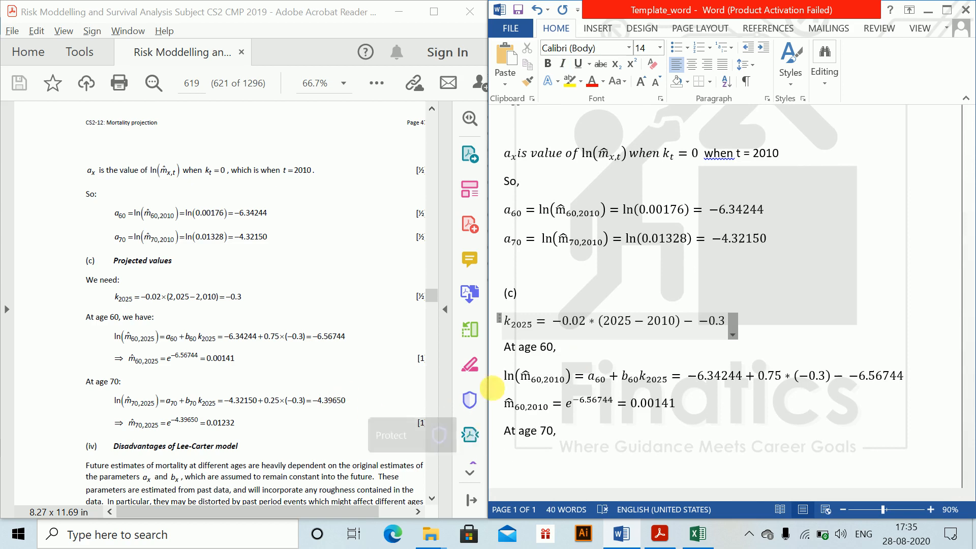
mouse_move(509, 381)
mouse_down()
mouse_move(688, 409)
mouse_move(559, 392)
mouse_move(522, 373)
mouse_up()
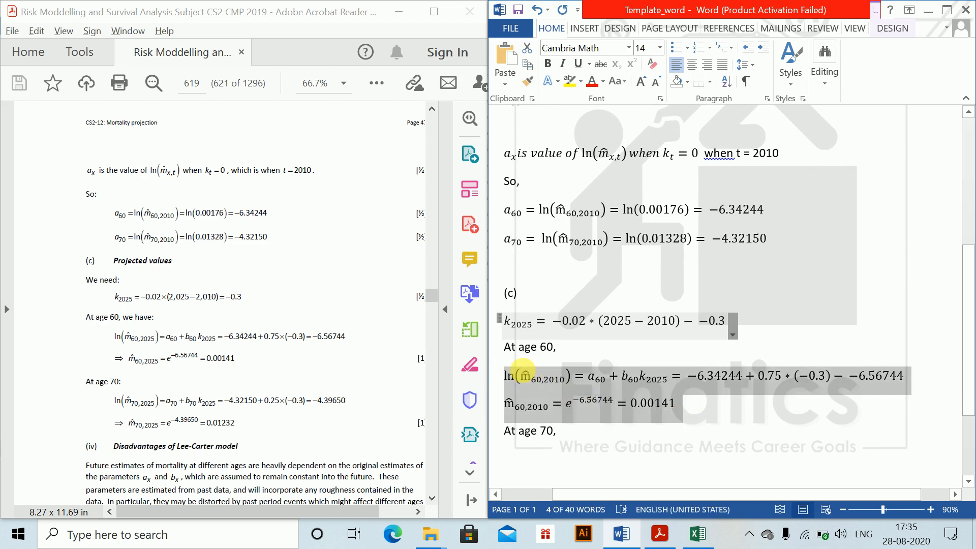
key(ctrl+c)
click(531, 461)
key(ctrl+v)
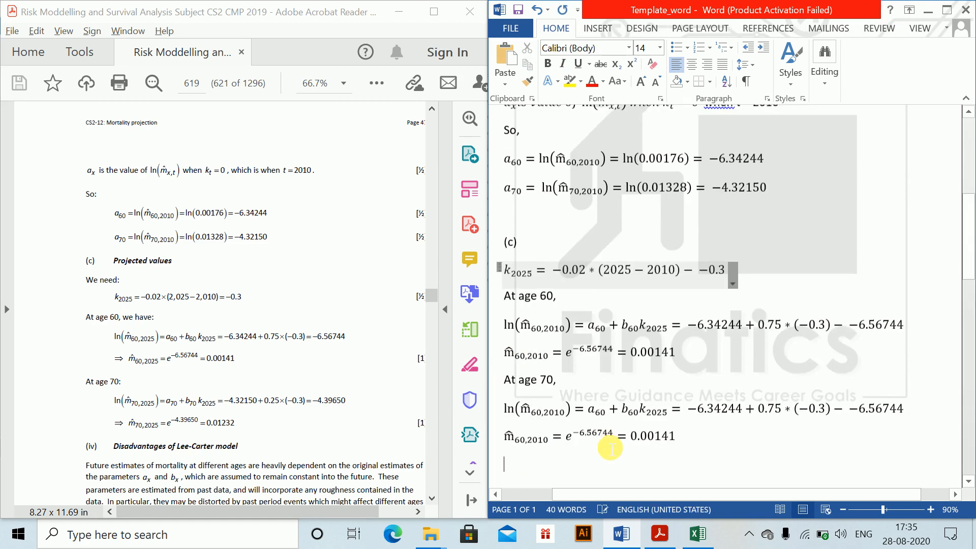
- Change the age in the m̂ subscript of the copied ln equation under "At age 70," to 70
click(547, 417)
key(BackSpace)
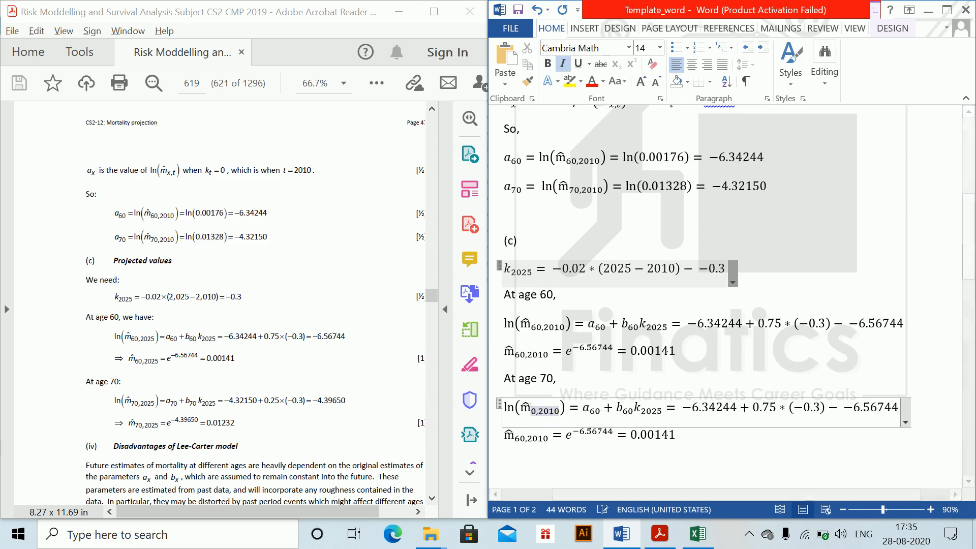
text(7)
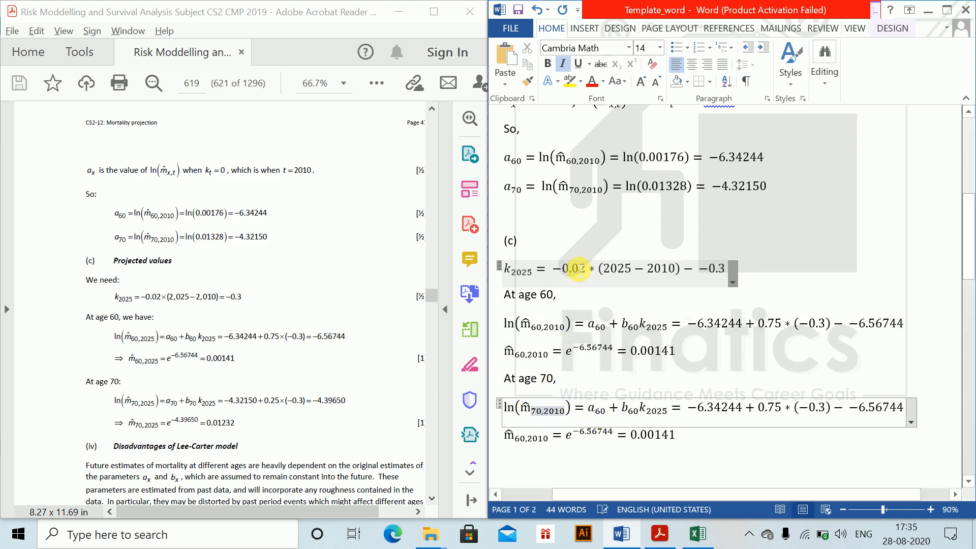
- Change the year in the m̂ subscript to 2025 in both the age 60 and age 70 ln equations
click(549, 330)
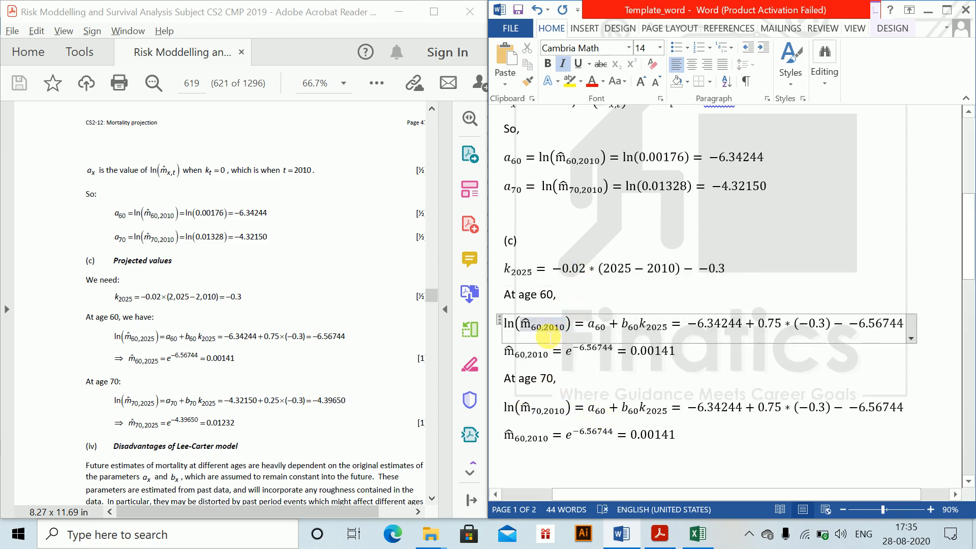
key(BackSpace)
key(BackSpace)
text(25)
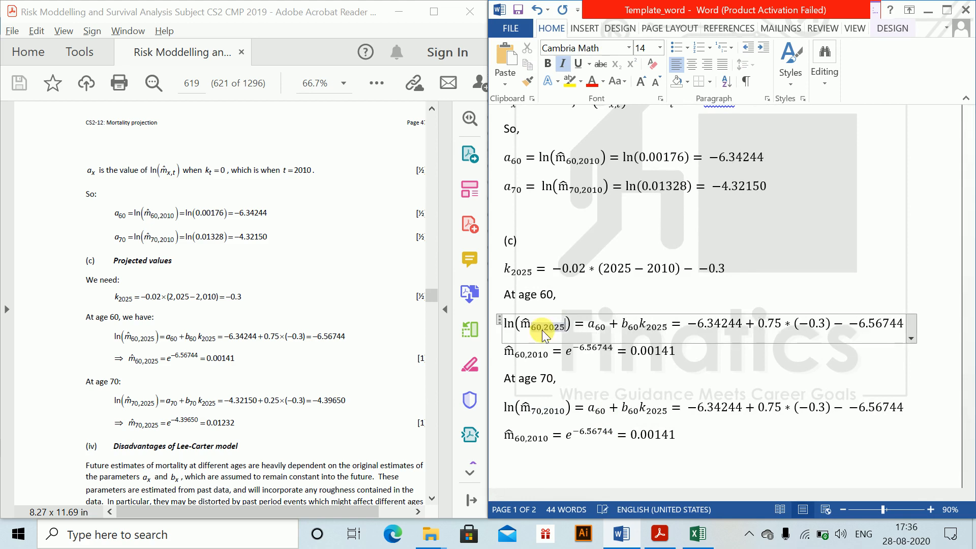
click(569, 416)
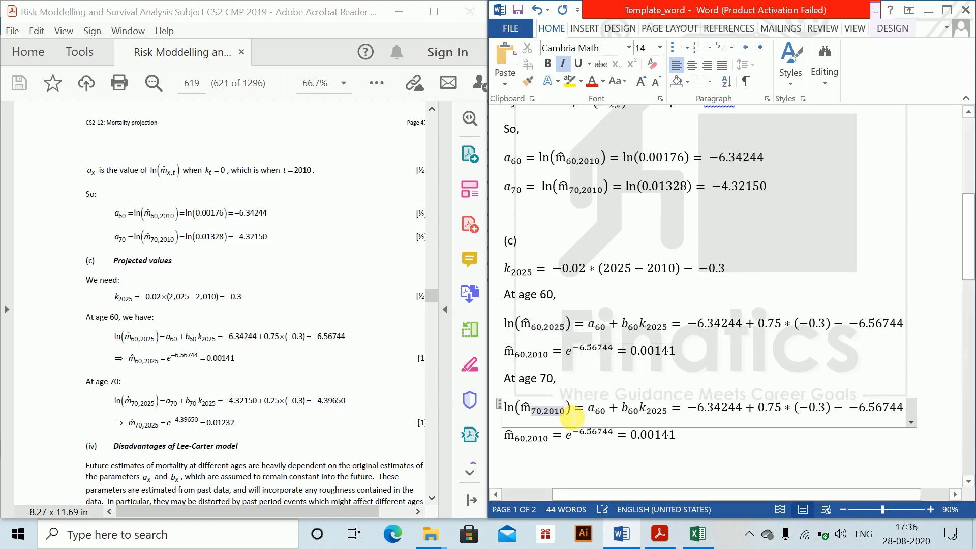
key(BackSpace)
key(BackSpace)
text(25)
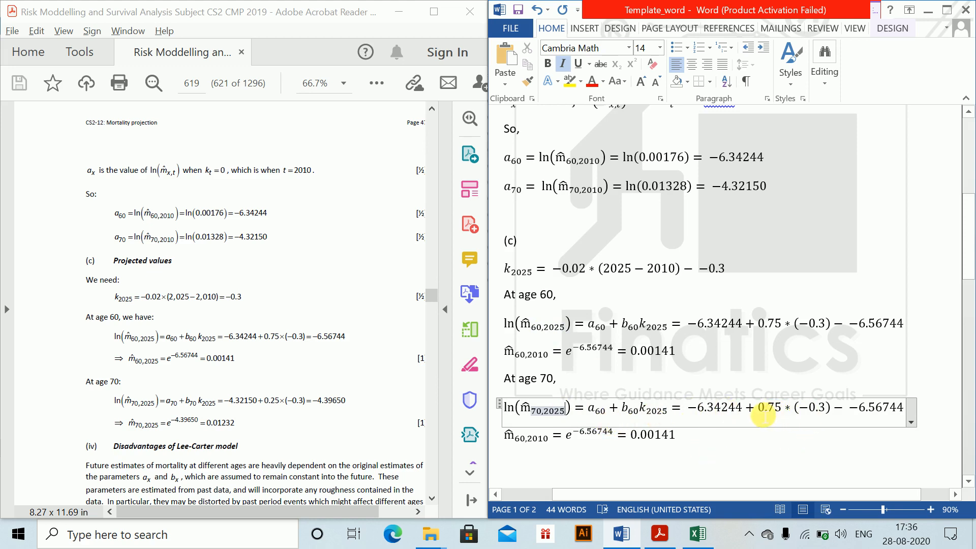
- Change the subscripts of a and b to 70 in the ln equation under "At age 70,"
click(743, 409)
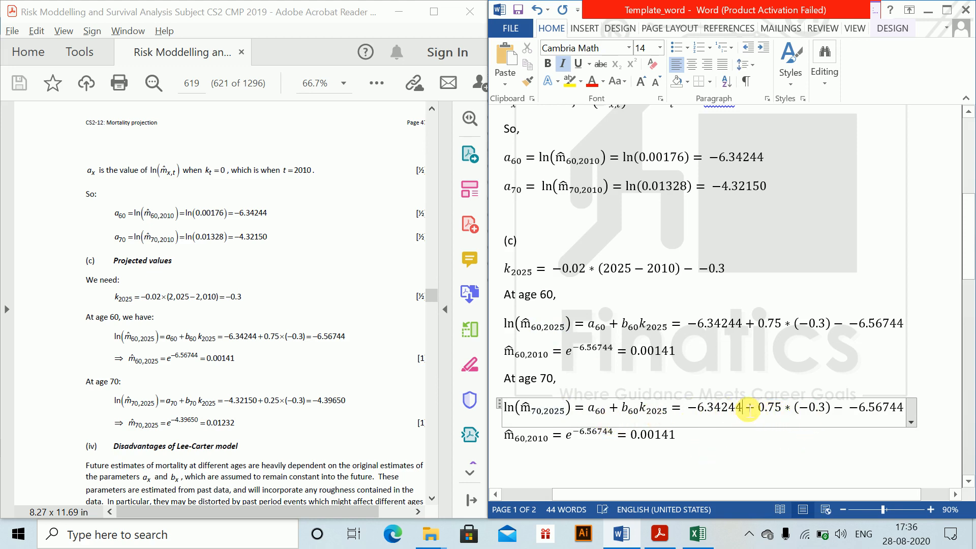
double_click(600, 411)
text(70)
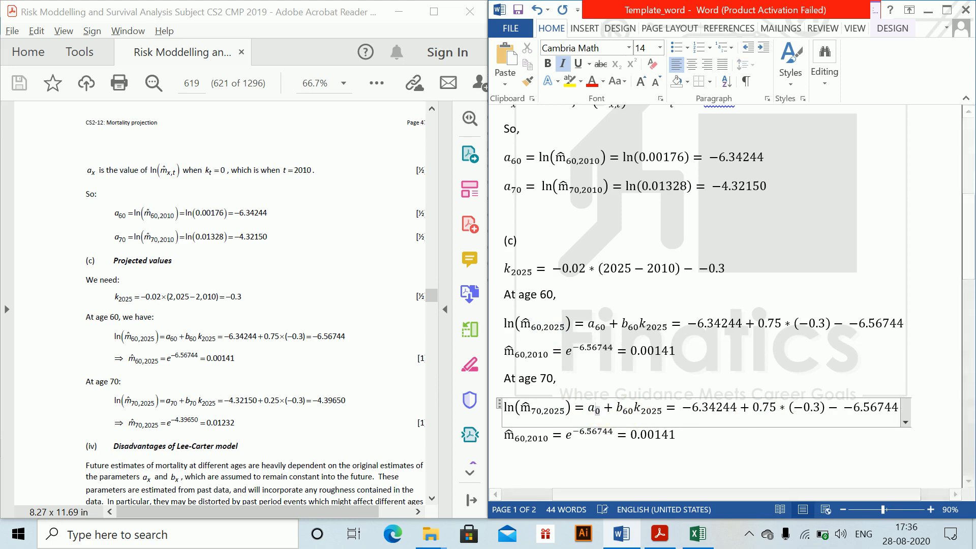
click(630, 409)
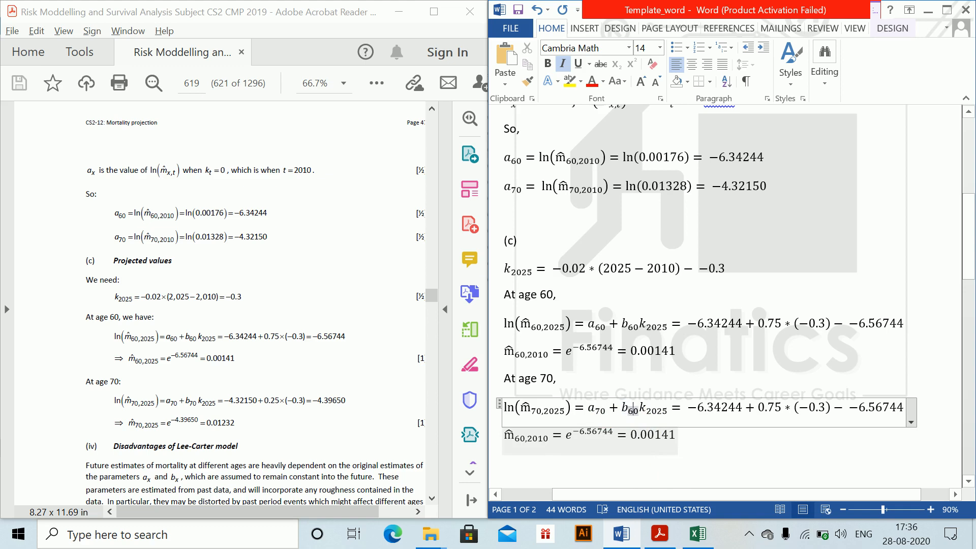
text(70)
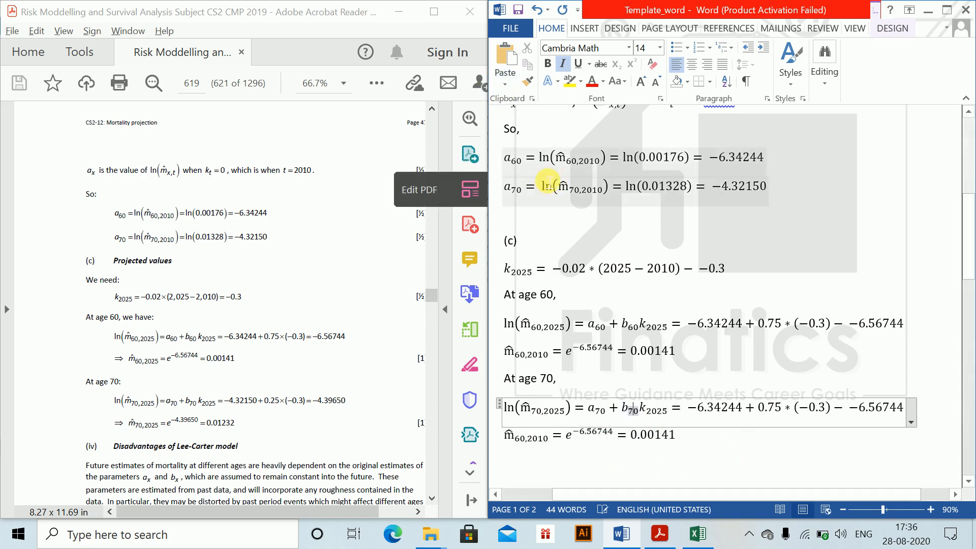
- Set the constant to −4.32150 and the multiplier of (−0.3) to 0.25 in the age 70 ln equation
click(743, 407)
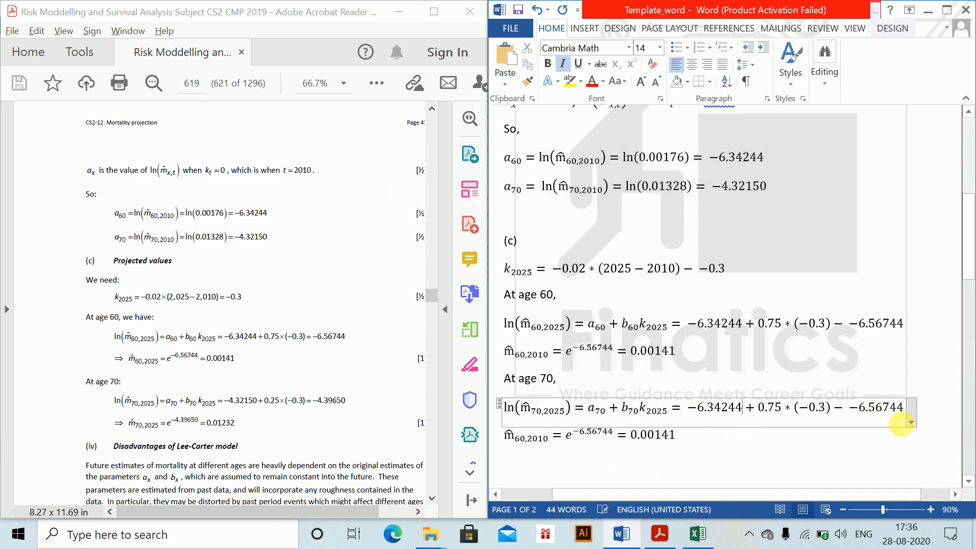
key(BackSpace)
key(BackSpace)
key(BackSpace)
key(BackSpace)
key(BackSpace)
key(BackSpace)
key(BackSpace)
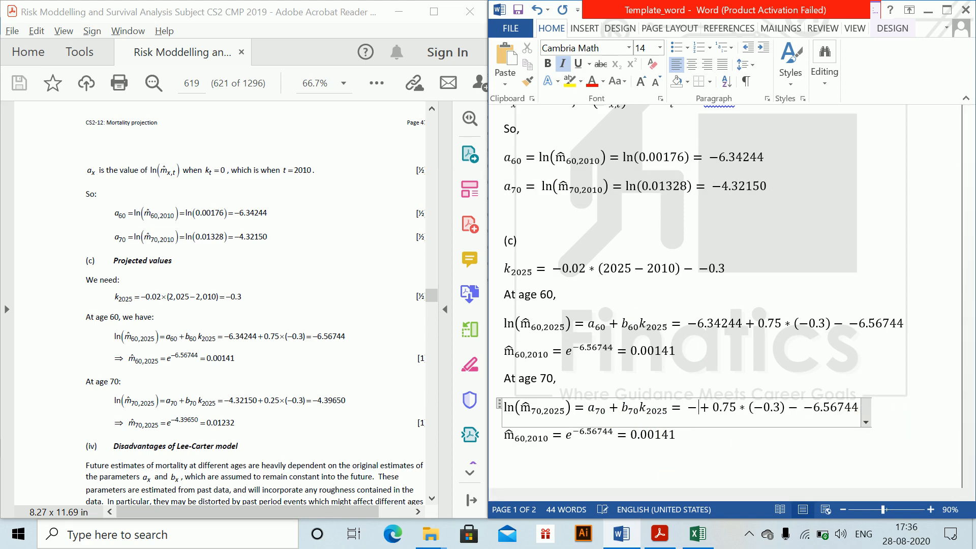
text(4.321)
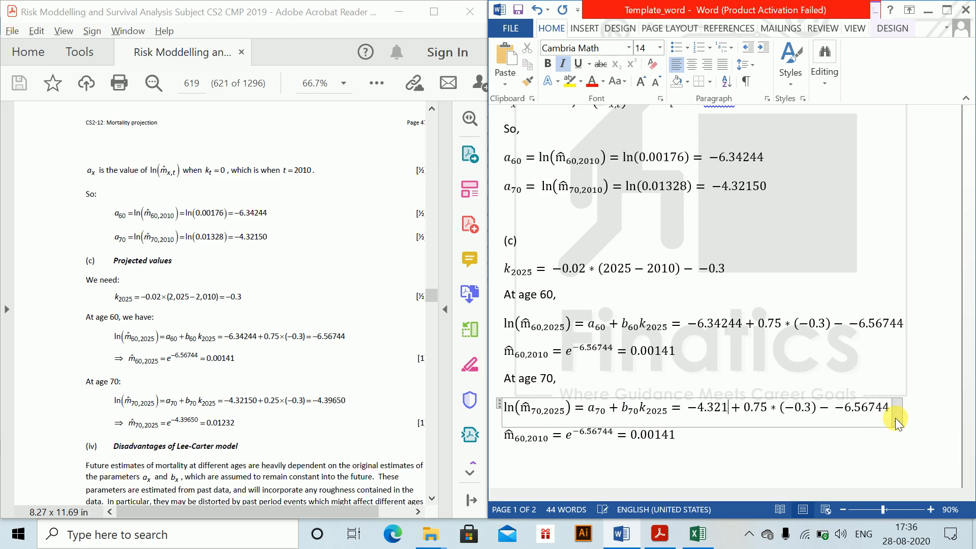
text(50)
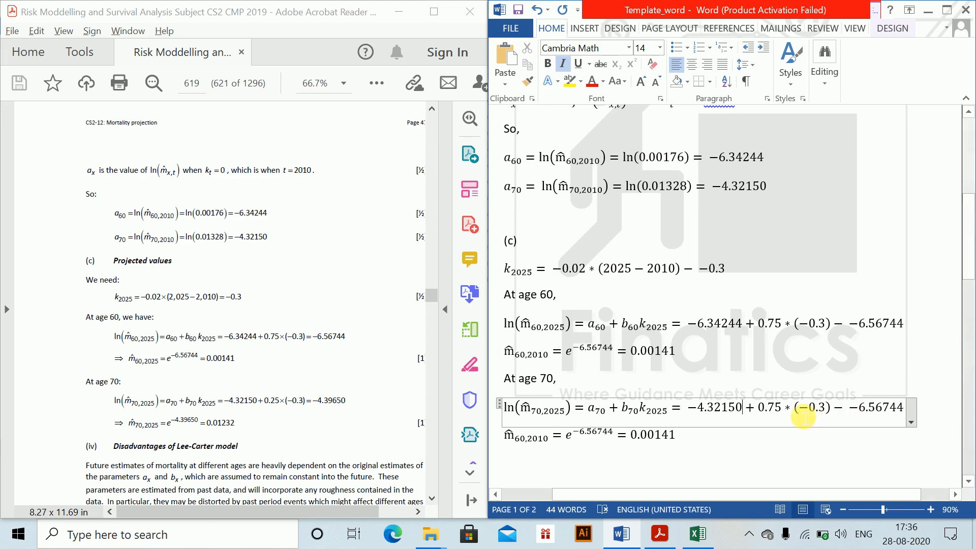
key(BackSpace)
text(2)
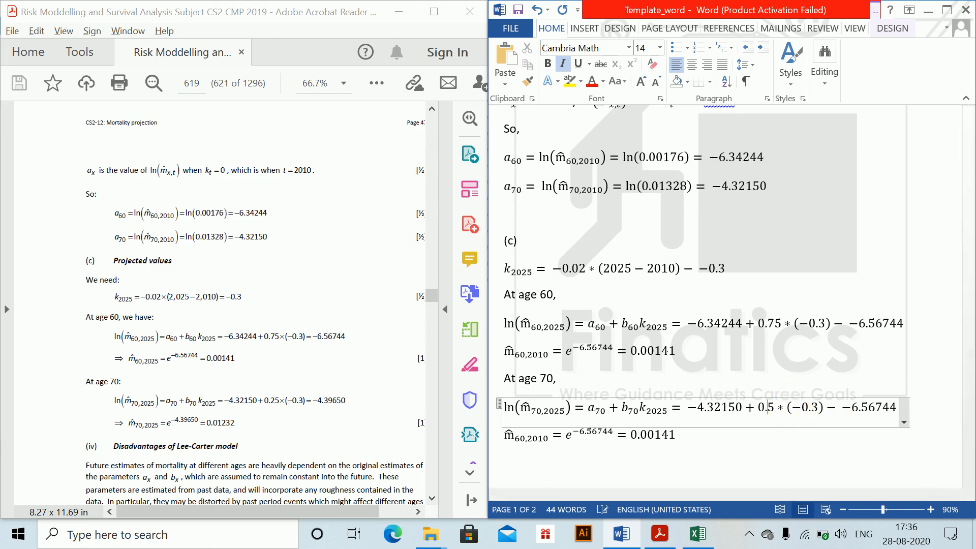
- Replace the final value of the age 70 ln equation with 4.39650
click(876, 407)
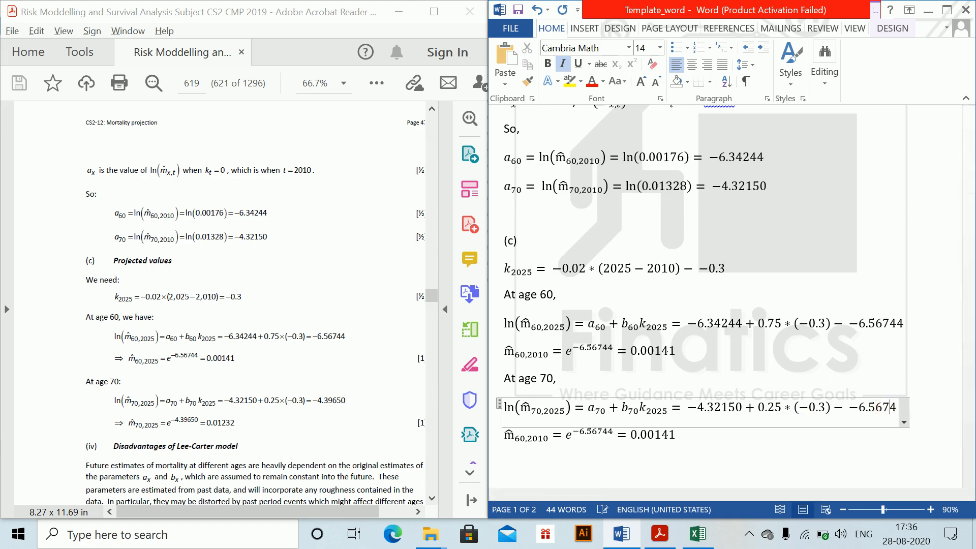
key(BackSpace)
key(BackSpace)
key(BackSpace)
key(BackSpace)
key(BackSpace)
key(BackSpace)
key(BackSpace)
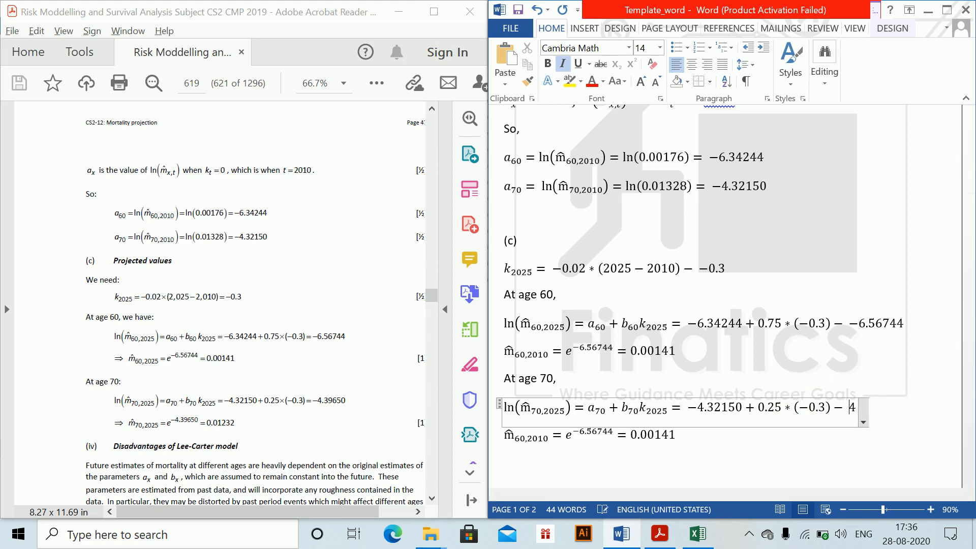
click(879, 404)
text(.39)
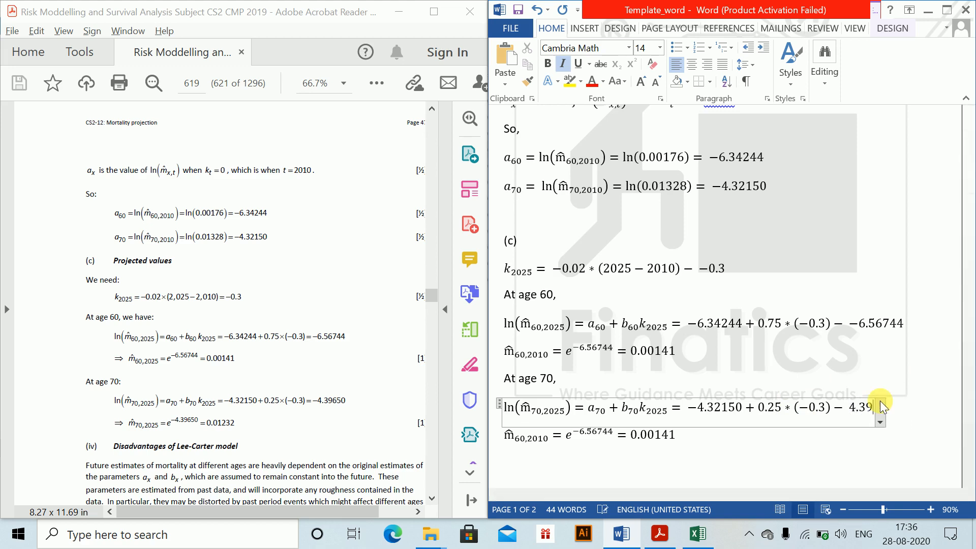
text(650)
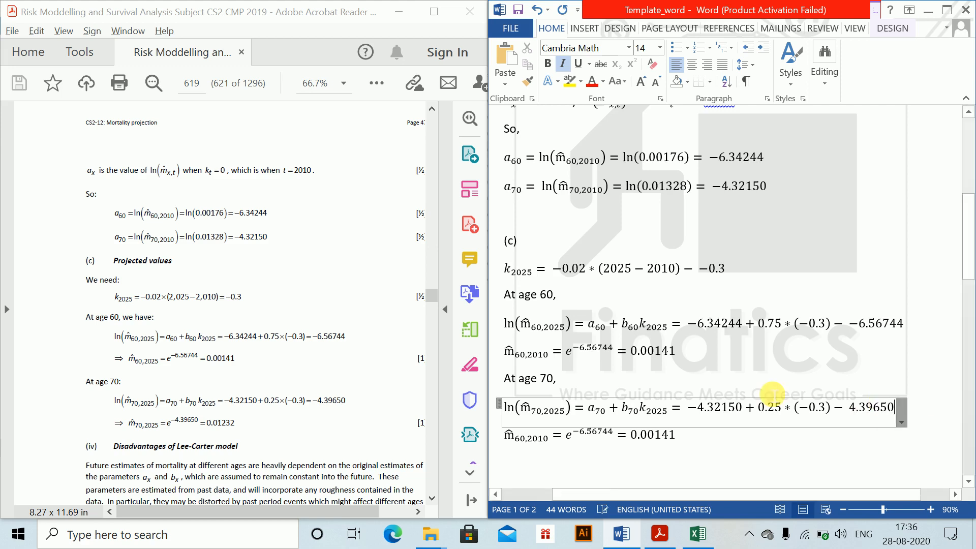
- Change the m̂ subscript in the last equation under "At age 70," to 70,2025
scroll(637, 420, down, 1)
click(621, 406)
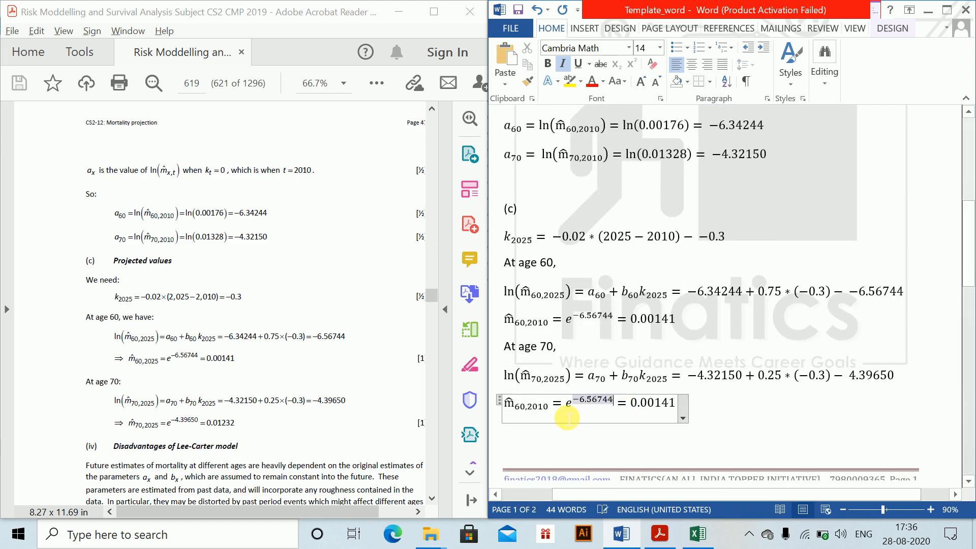
click(525, 412)
key(BackSpace)
text(7)
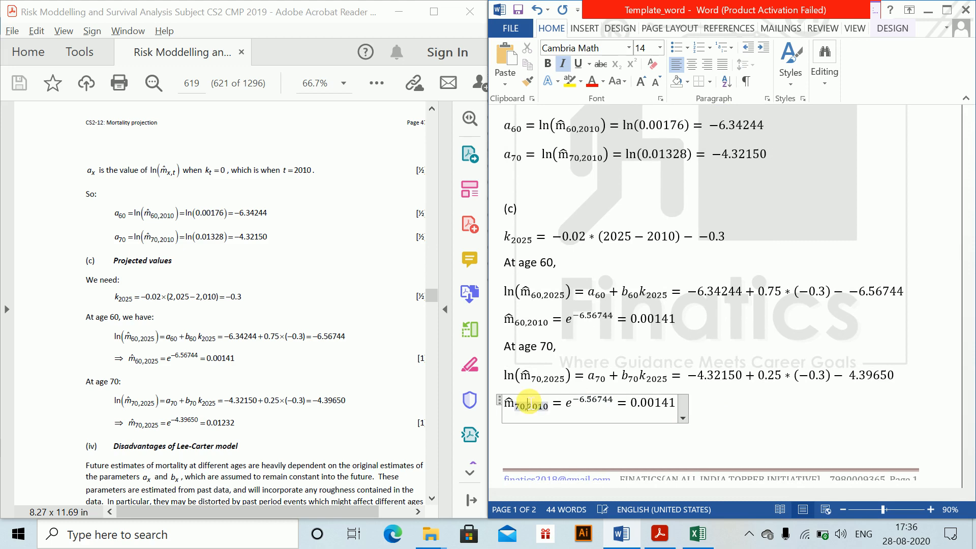
key(Right)
key(BackSpace)
text(2)
key(Right)
key(BackSpace)
text(5)
- Set the exponent of e in the m̂_70,2025 equation to −4.39650
key(Right)
key(Right)
key(Right)
key(Right)
key(Right)
key(Right)
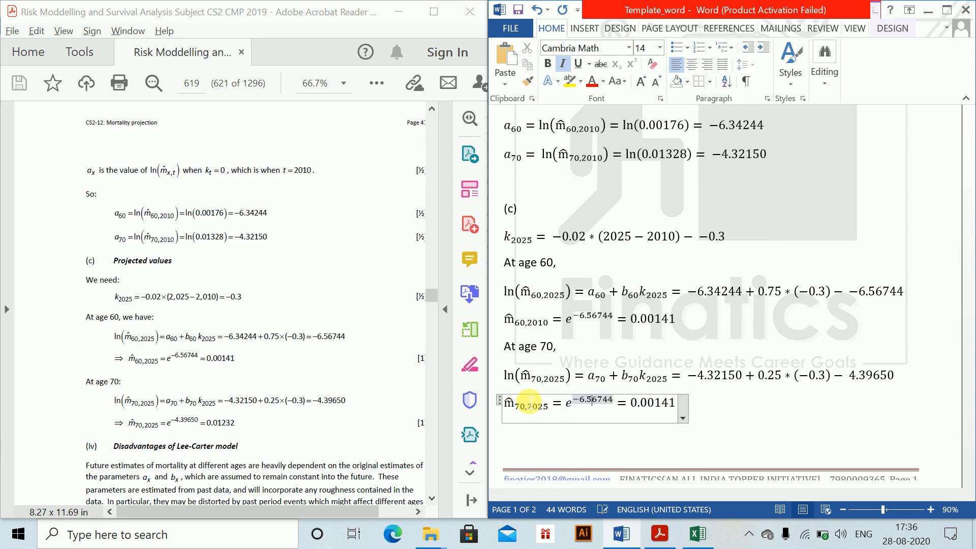
key(BackSpace)
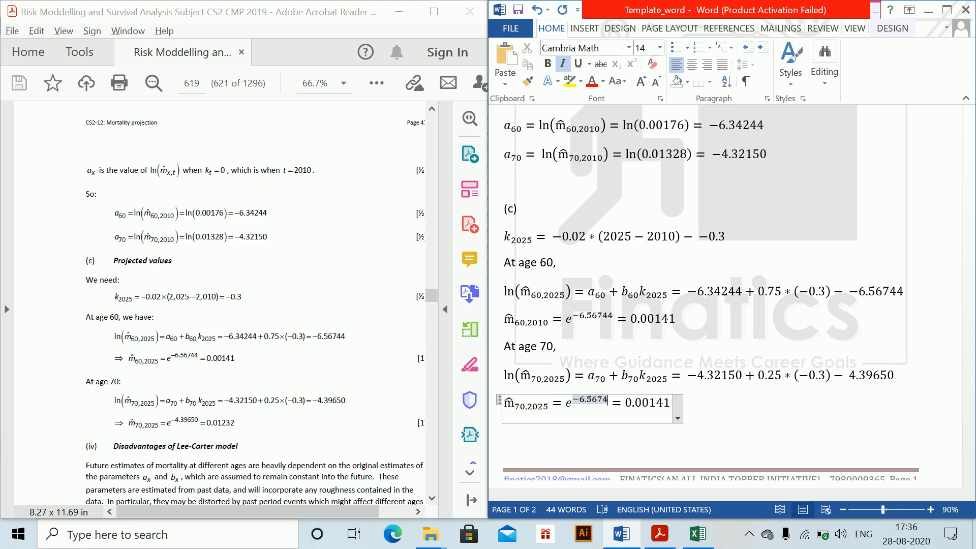
key(BackSpace)
key(BackSpace)
key(BackSpace)
key(BackSpace)
key(BackSpace)
key(BackSpace)
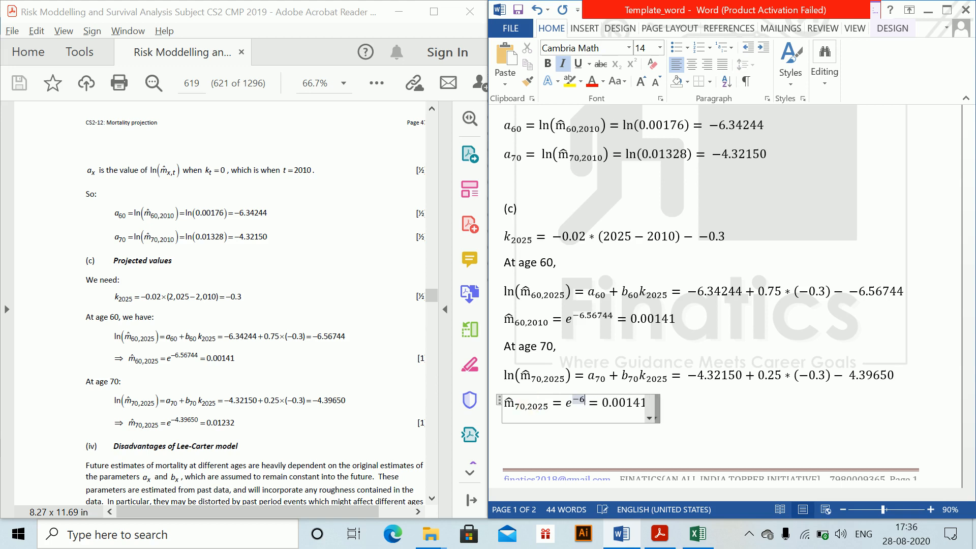
text(4.39)
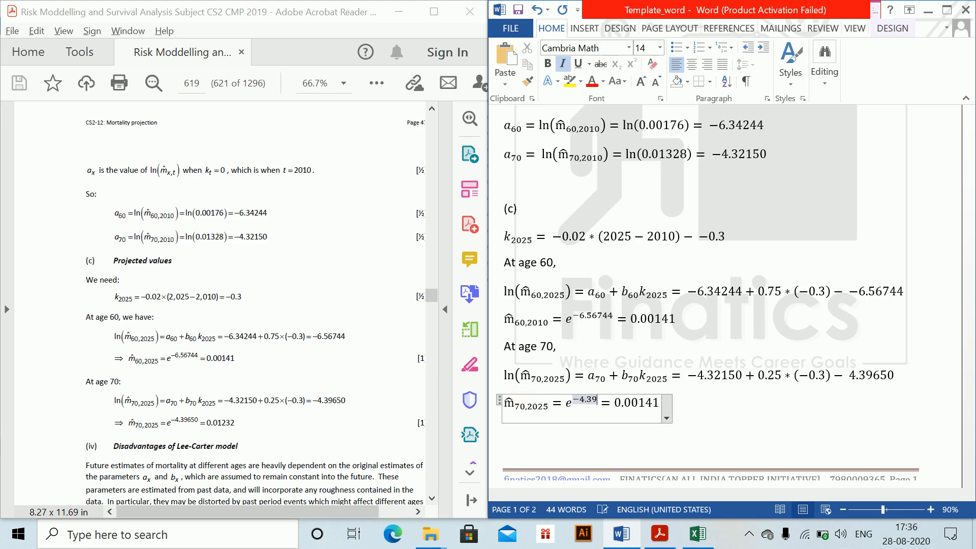
text(650)
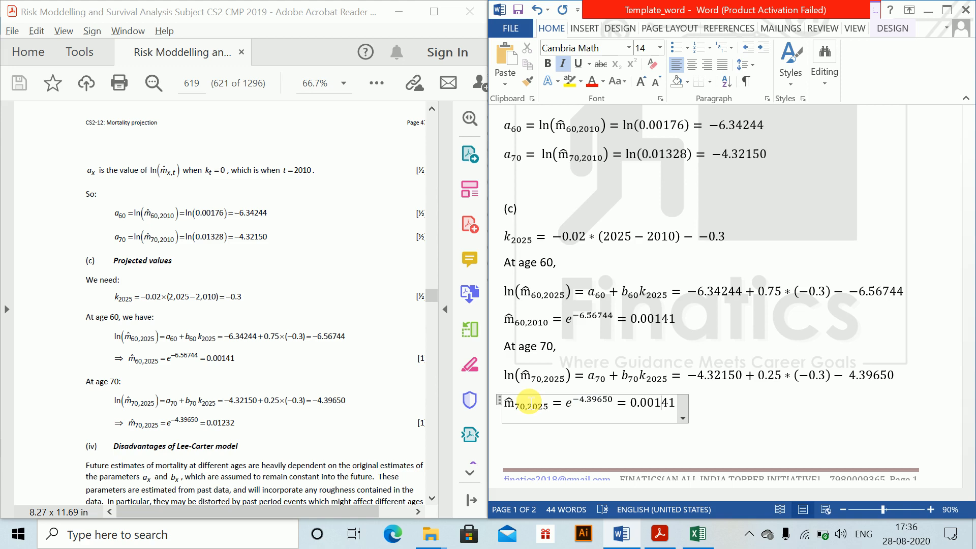
- Replace the result of the m̂_70,2025 equation with 0.01232
key(BackSpace)
key(BackSpace)
key(BackSpace)
key(BackSpace)
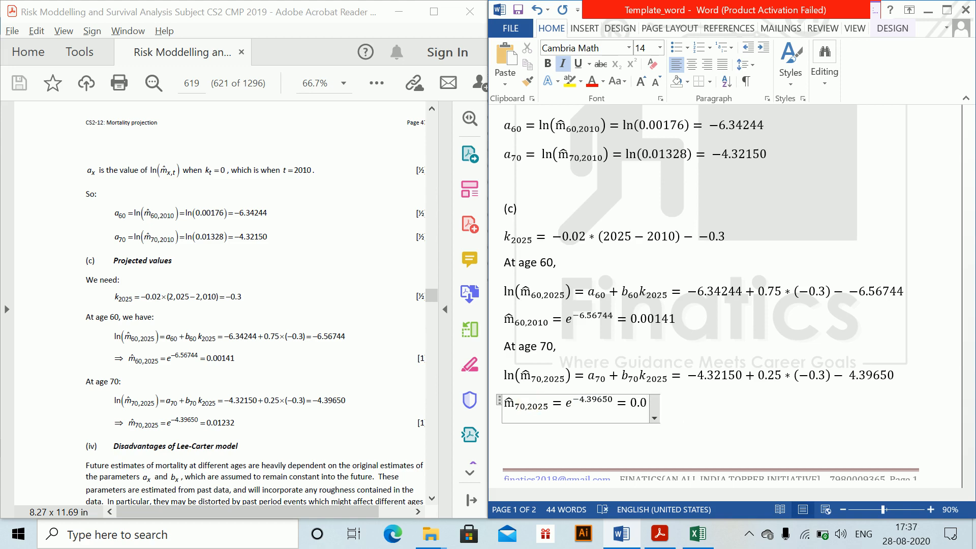
text(1232)
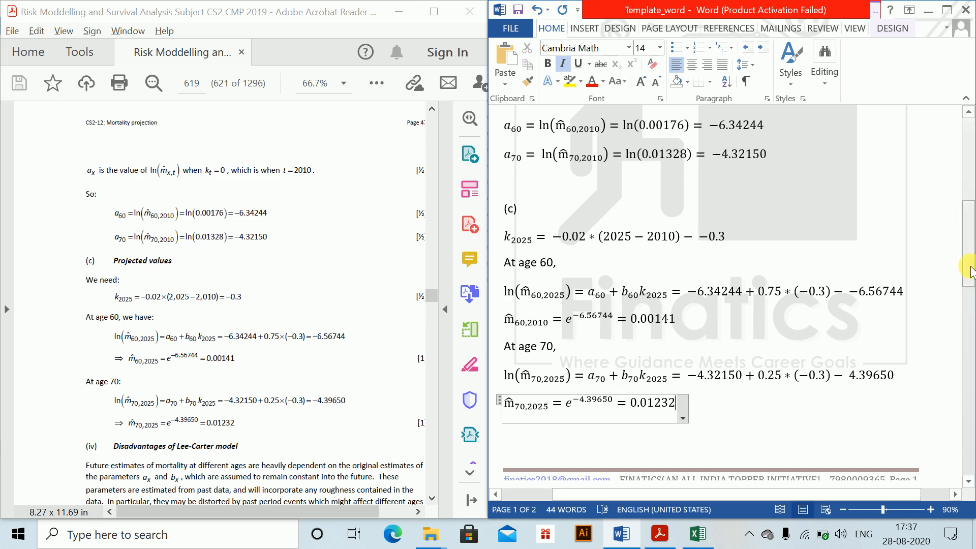
- Bring up solution 12.3 in the PDF and add the line "Formula:" at the start of page 2 in the Word document
drag(970, 267, 970, 278)
click(356, 275)
scroll(358, 276, down, 10)
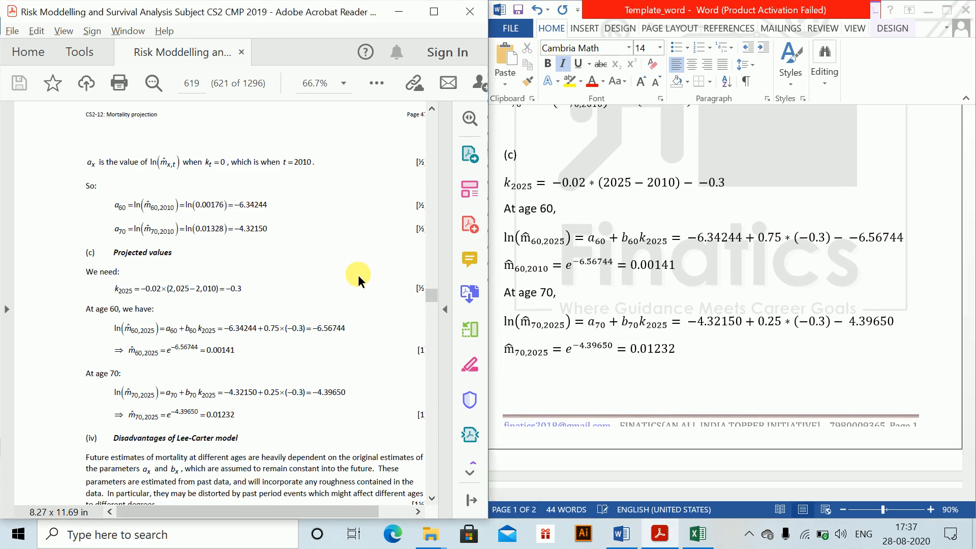
scroll(358, 275, right, 2)
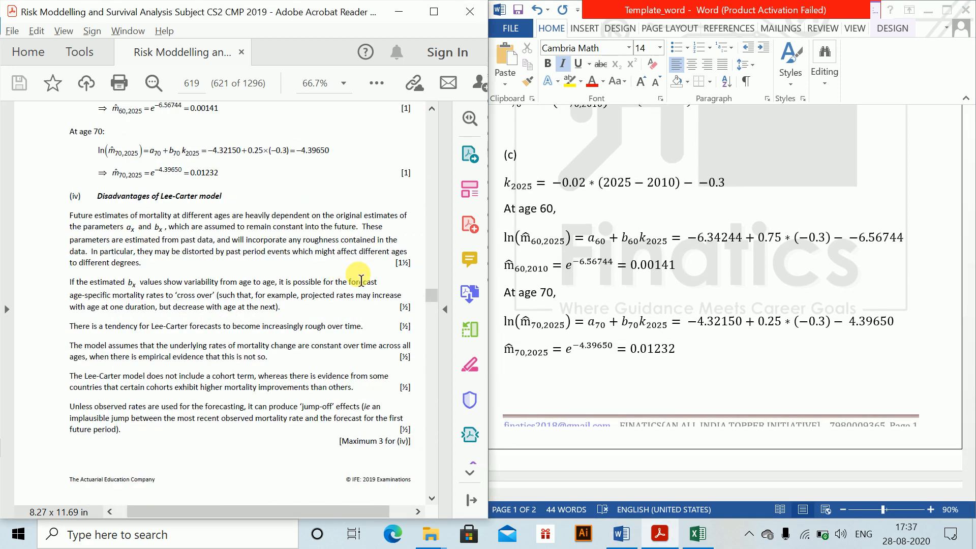
click(431, 497)
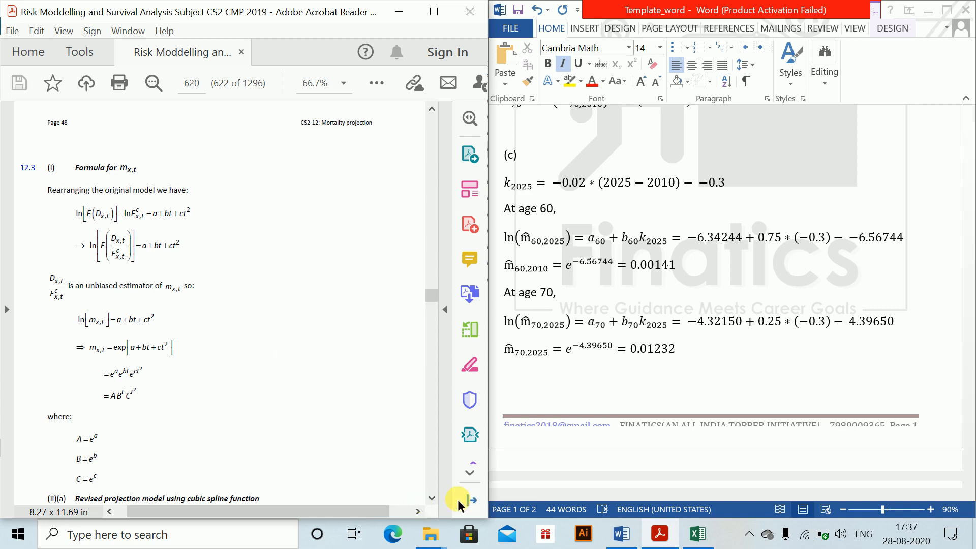
scroll(430, 500, down, 3)
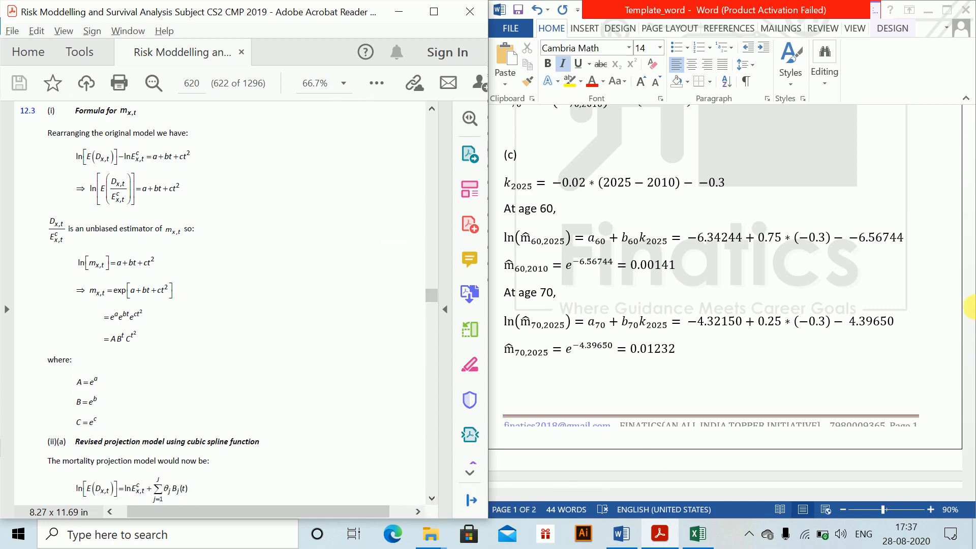
click(935, 336)
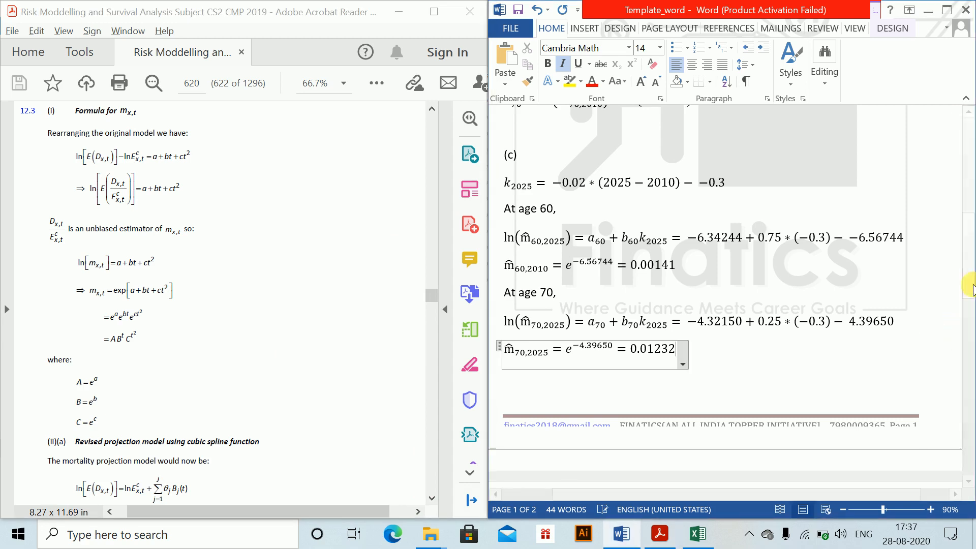
drag(969, 300, 967, 356)
click(609, 275)
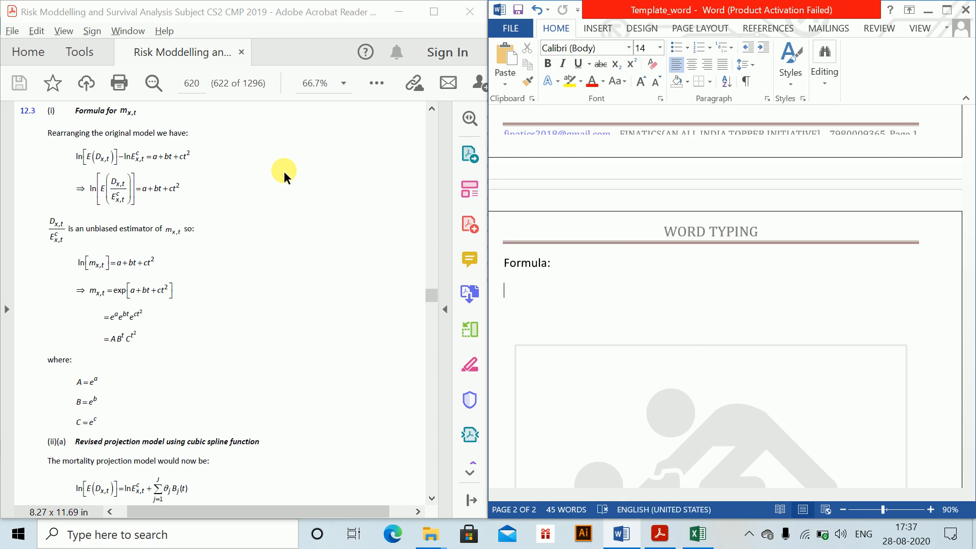
- Insert a new equation below "Formula:" beginning with ln(E(D_x,t))
key(alt+equal)
text(ln ()
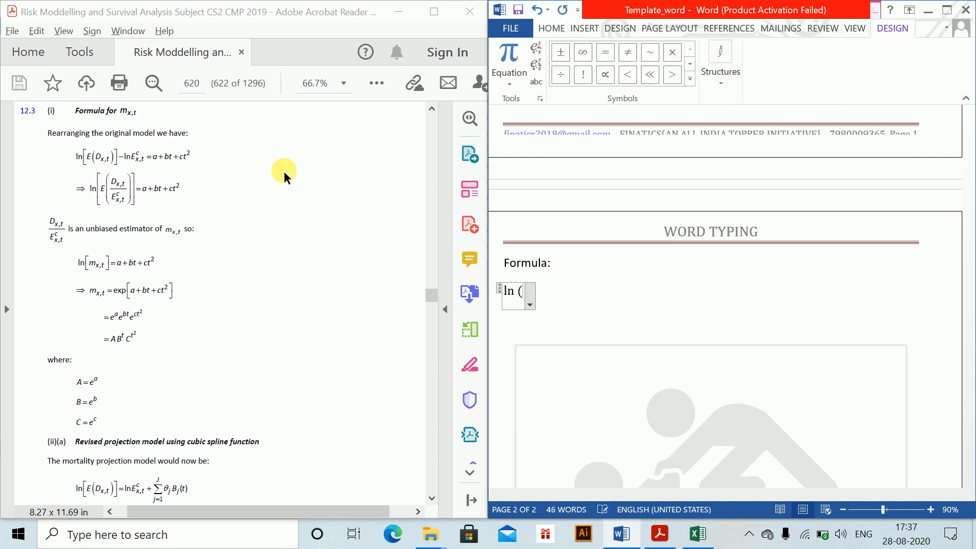
text(E()
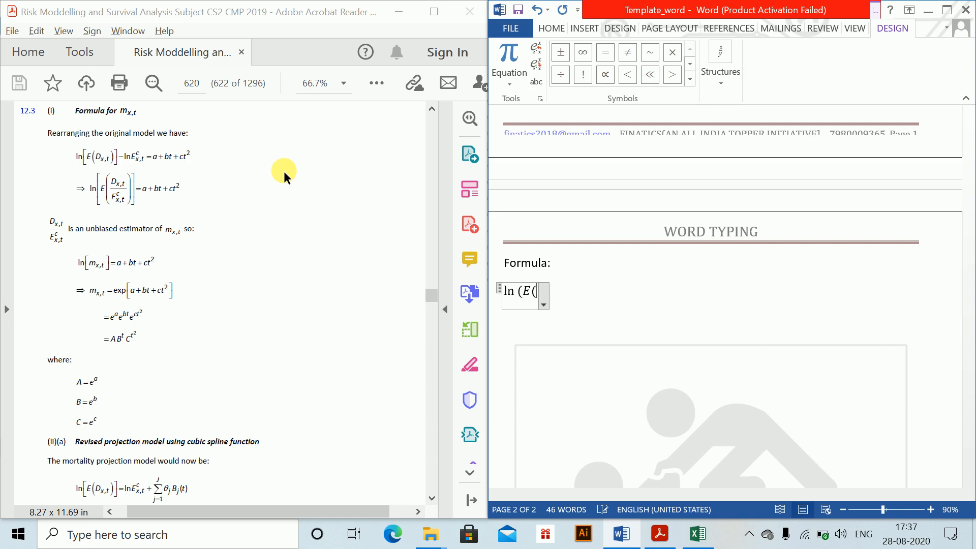
text(D_()
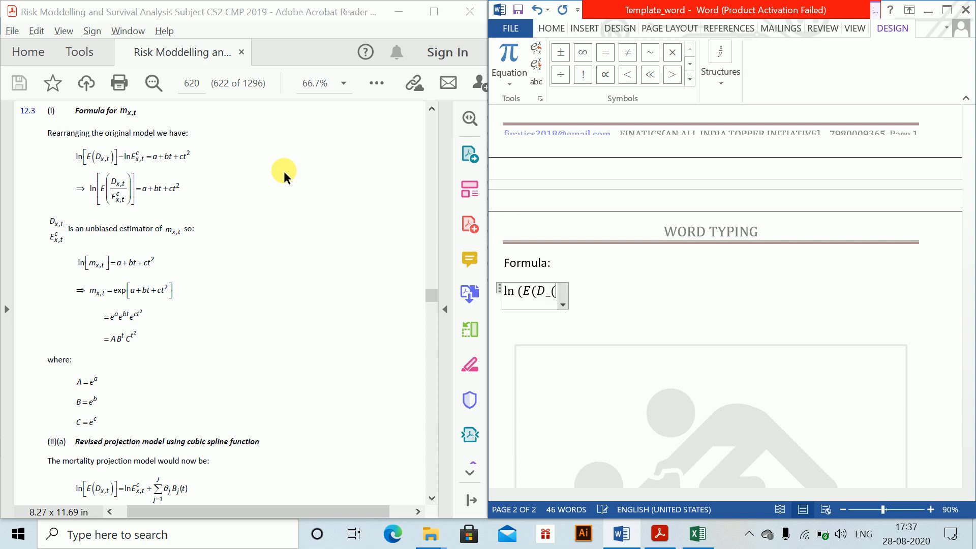
text(x,t) )=)
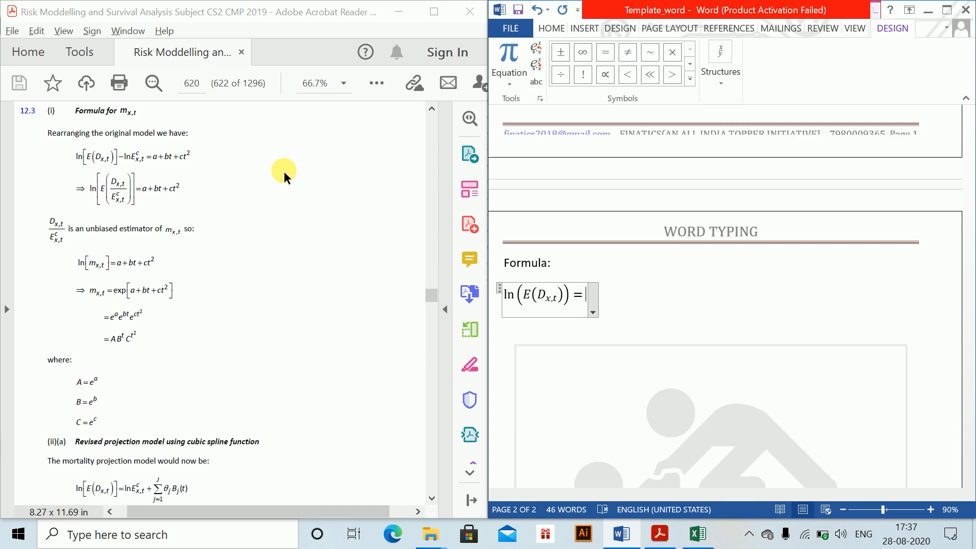
- Extend the equation under "Formula:" with the term − ln E^c_x,t, using c as superscript and x,t as subscript
key(BackSpace)
key(BackSpace)
text(-lb)
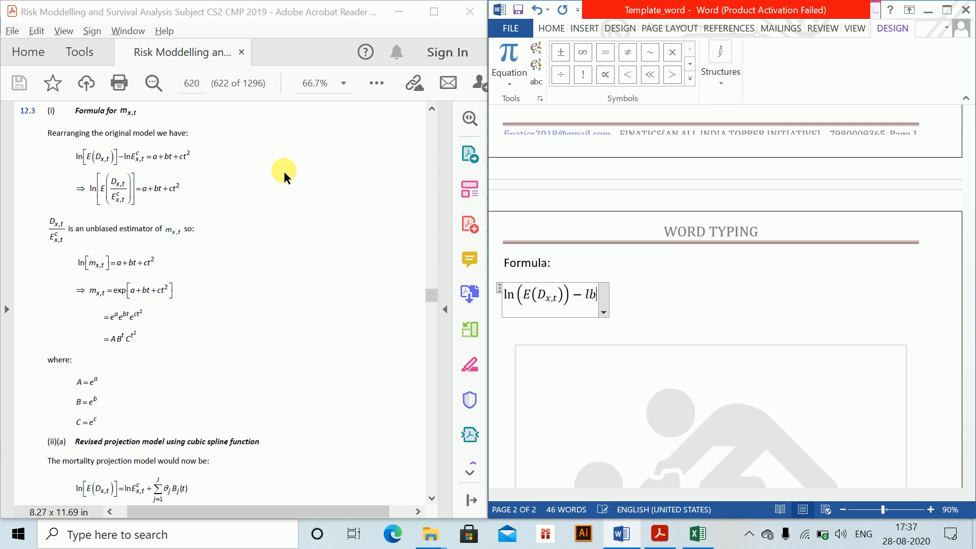
key(BackSpace)
key(BackSpace)
text(ln E)
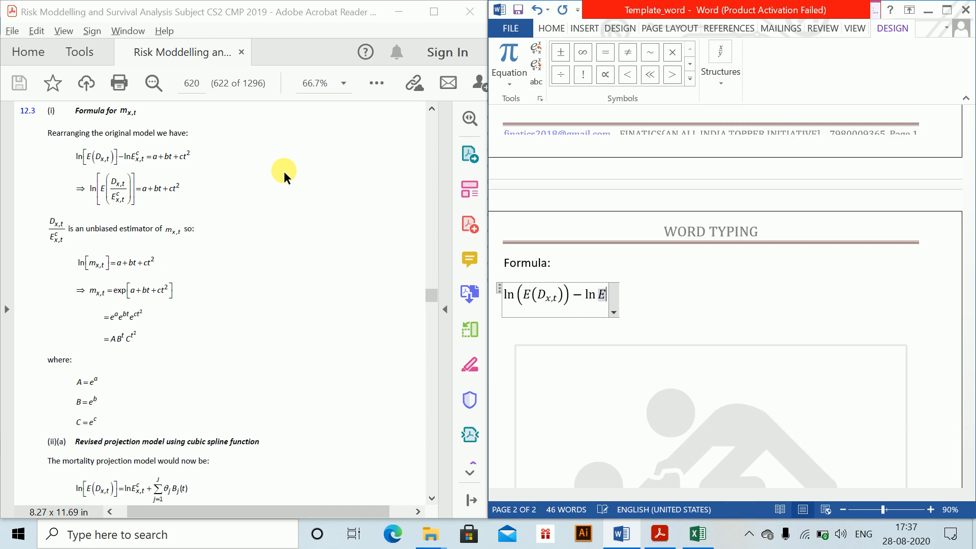
text(^c)
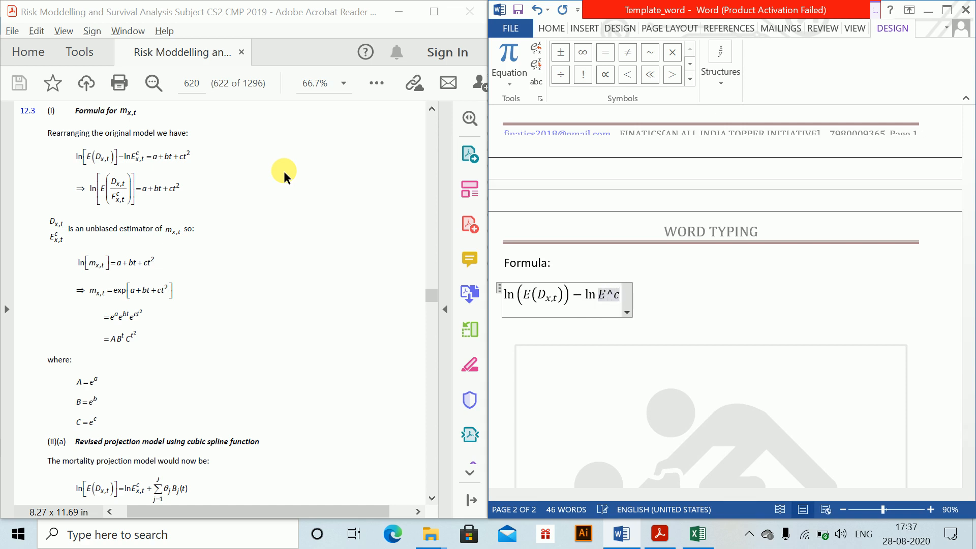
text(_(x,)
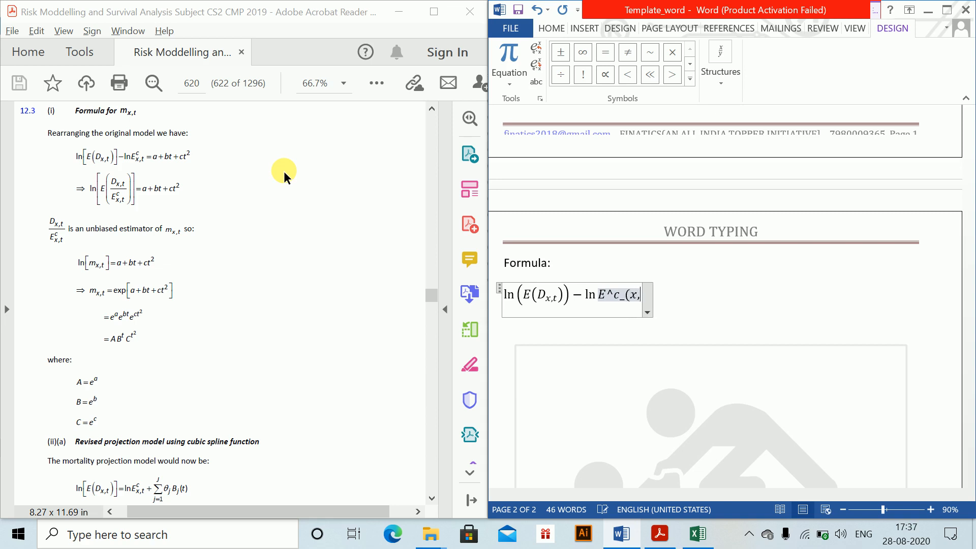
text(t))
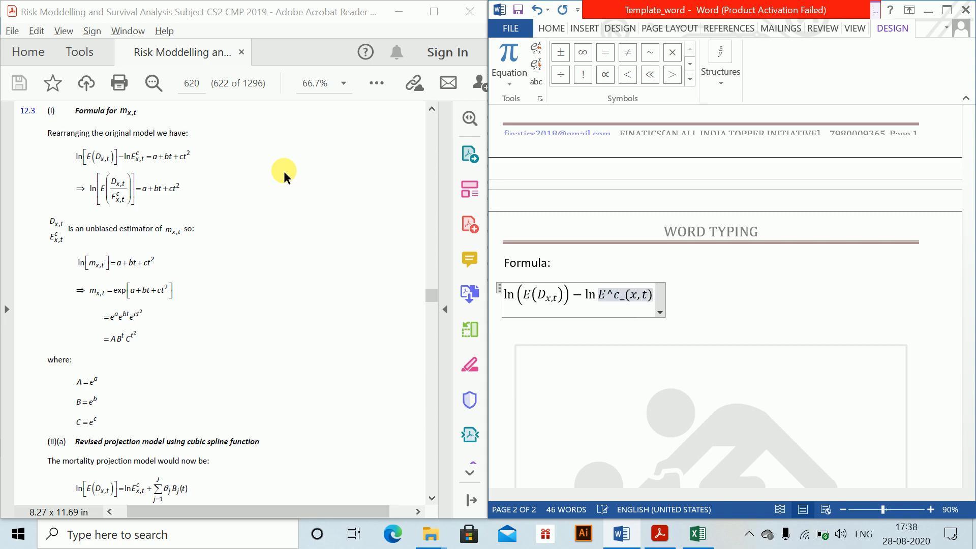
key(space)
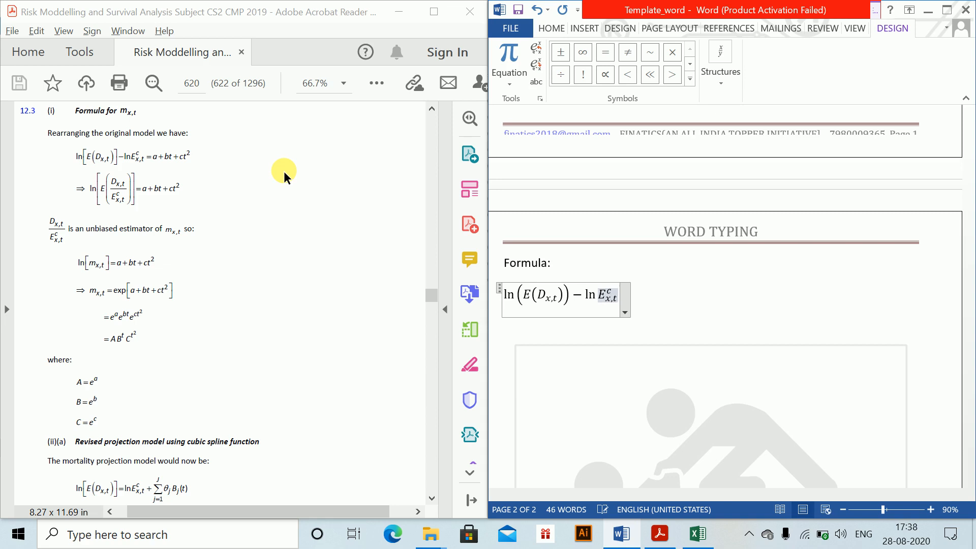
- Complete the first formula with the right-hand side = a + bt + ct² and move to an indented line below it
text(=)
key(space)
text(a)
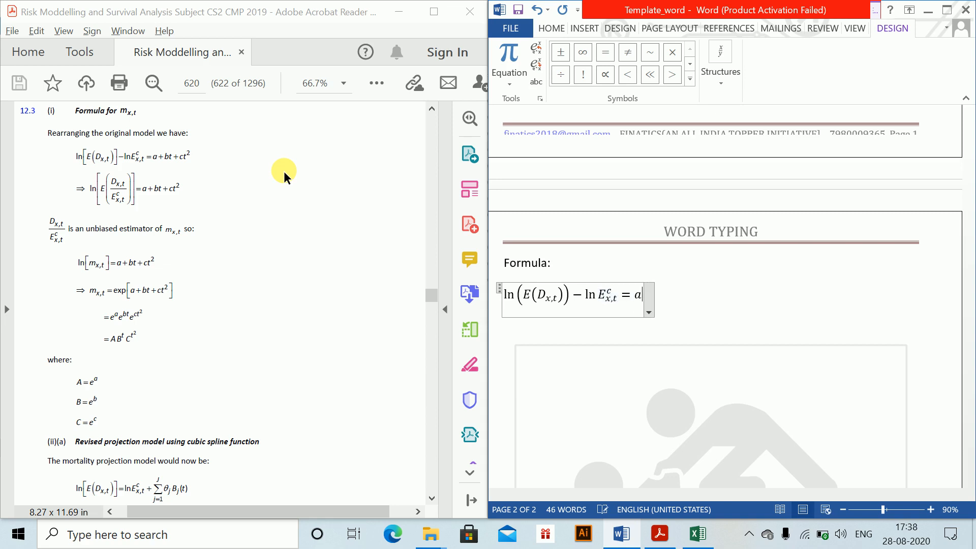
text( + bt + ct^2)
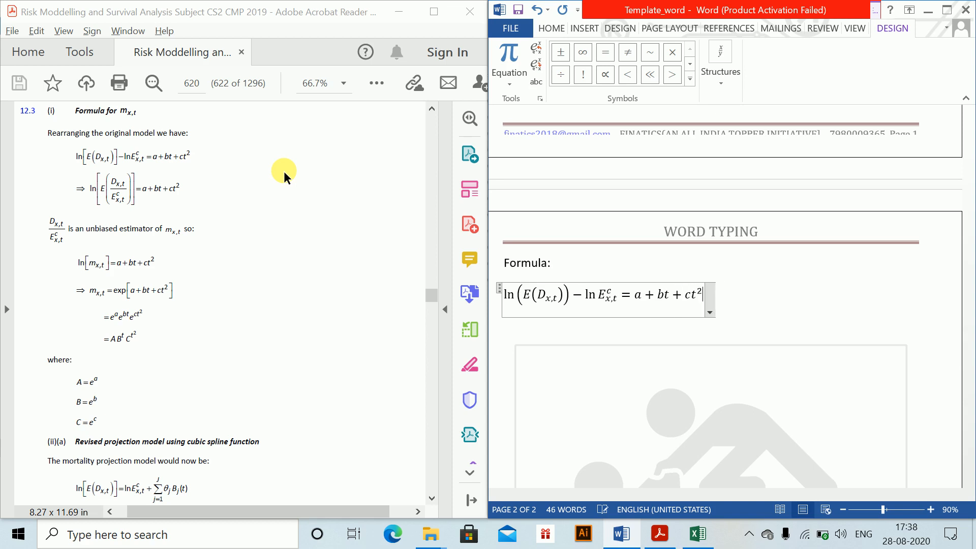
key(Right)
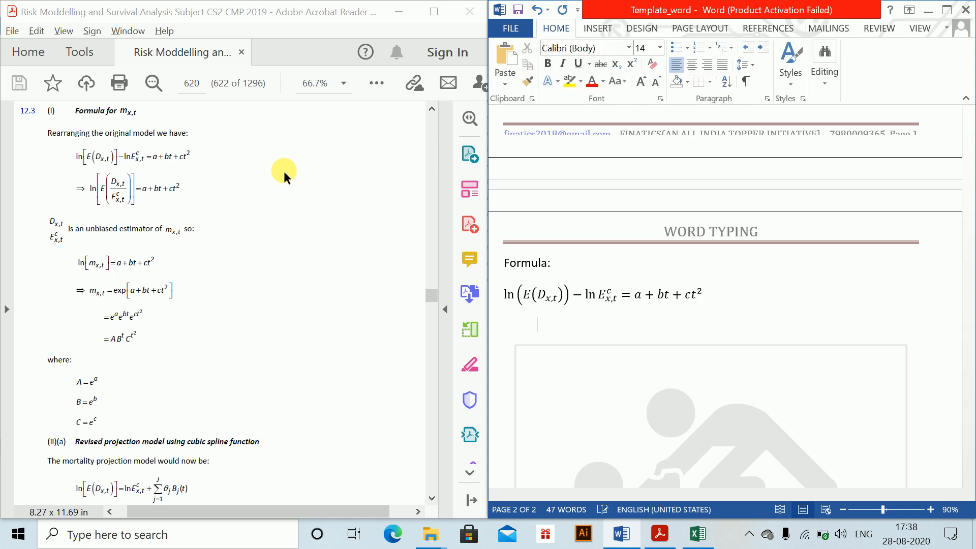
- Insert a second equation on the indented line beginning with => ln [E(D_x,t
key(alt+equal)
text(=>)
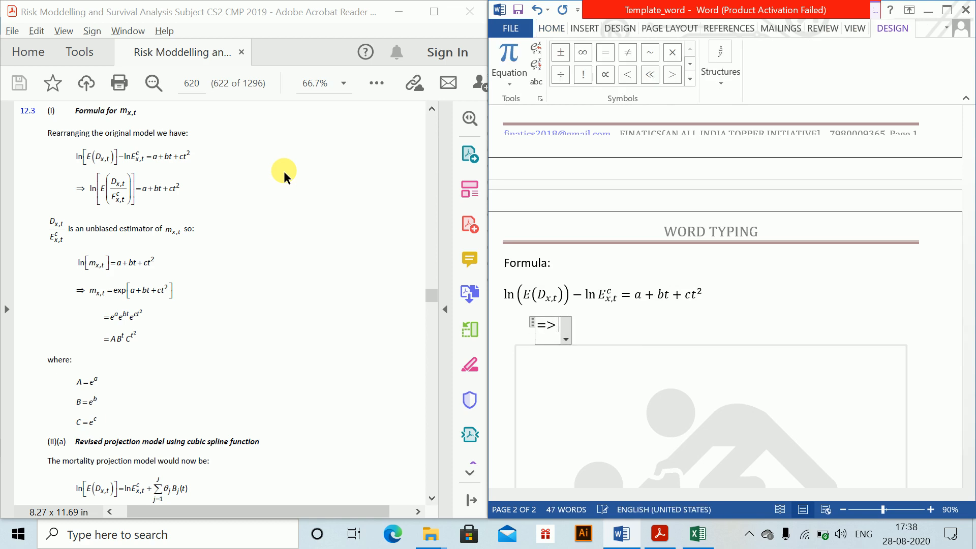
text(ln)
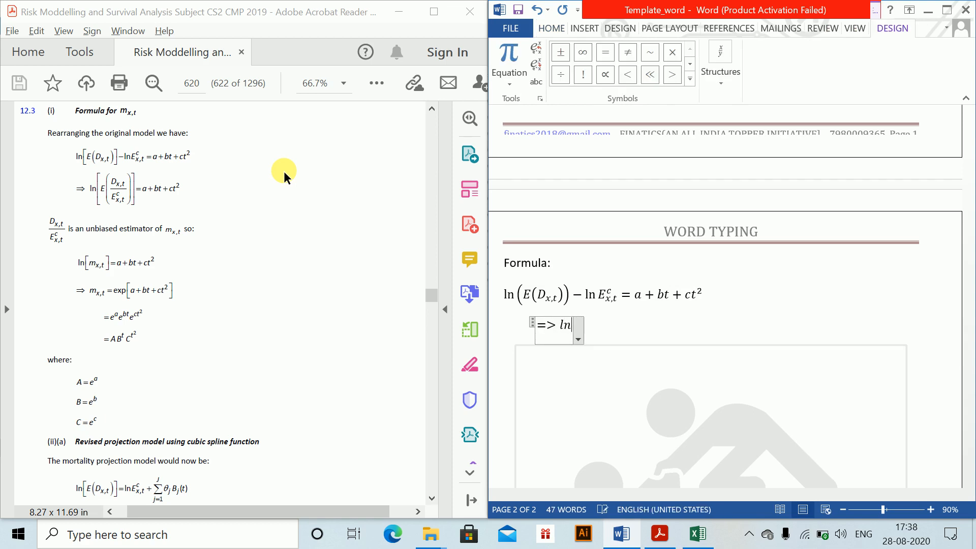
text( [)
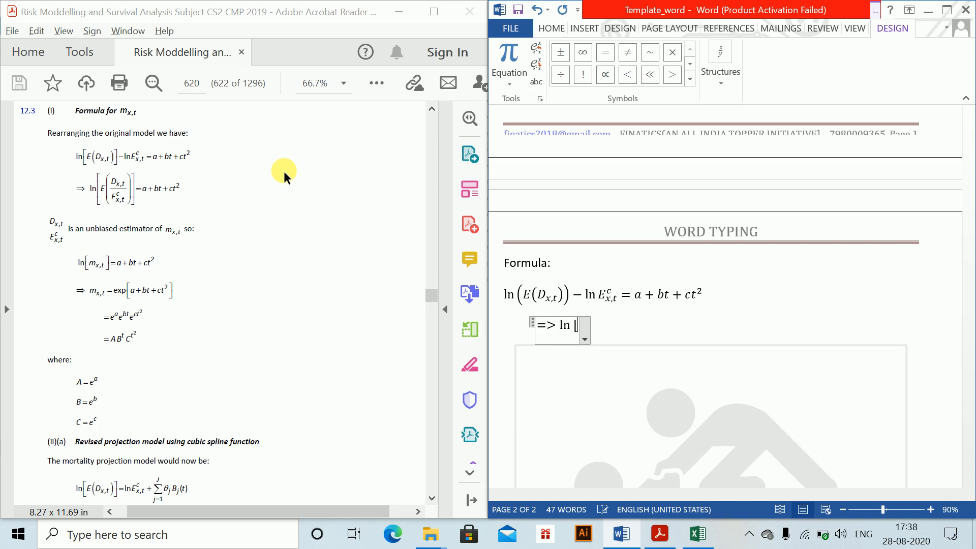
text(E(D)
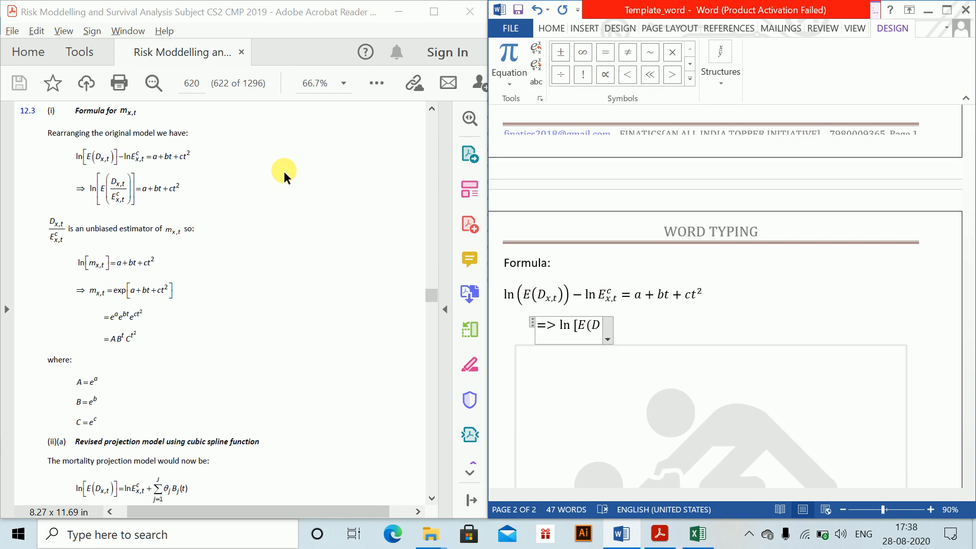
text(_(x,t)
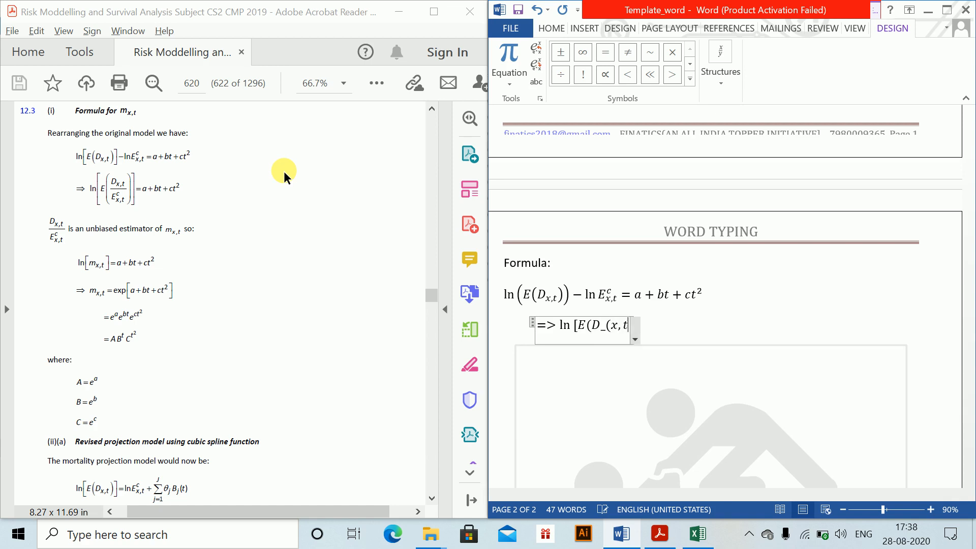
text())
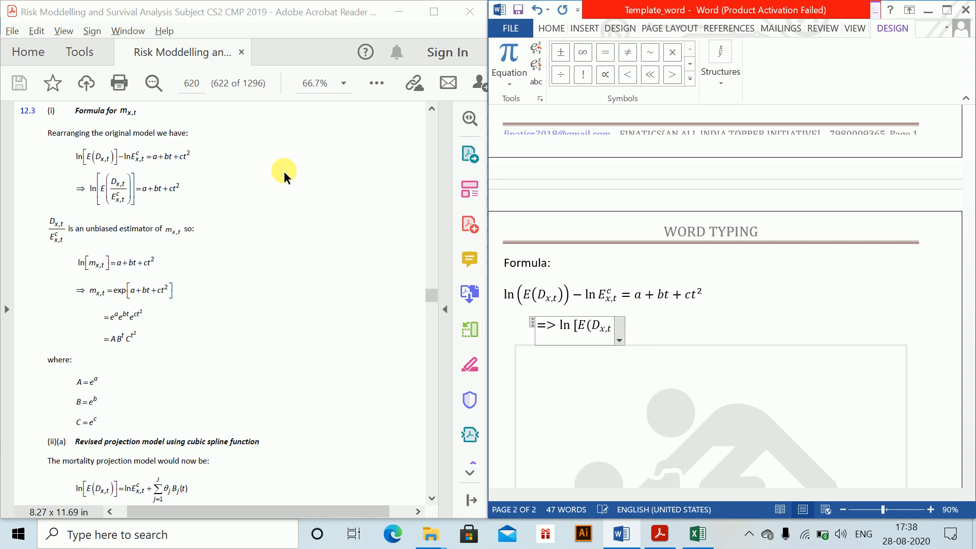
text(/E)
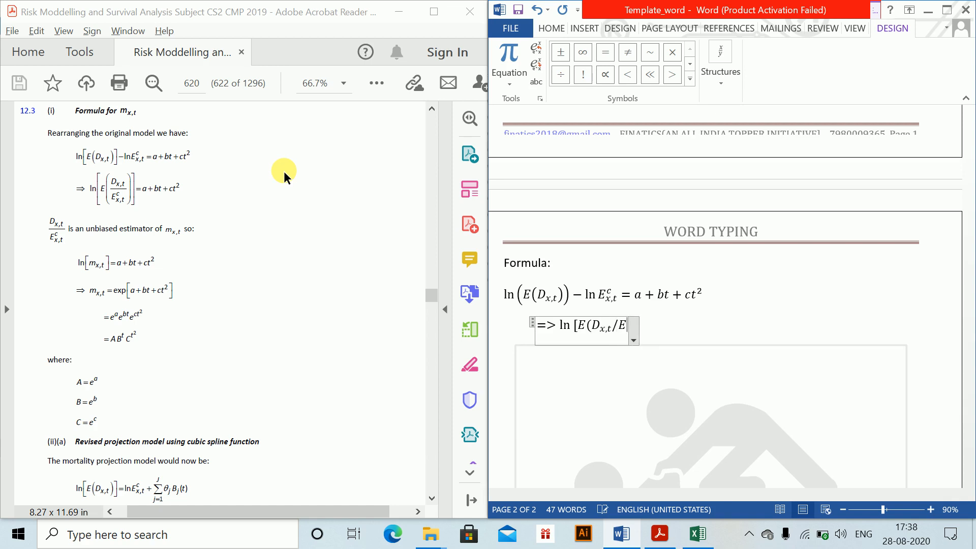
text(^c_(x)
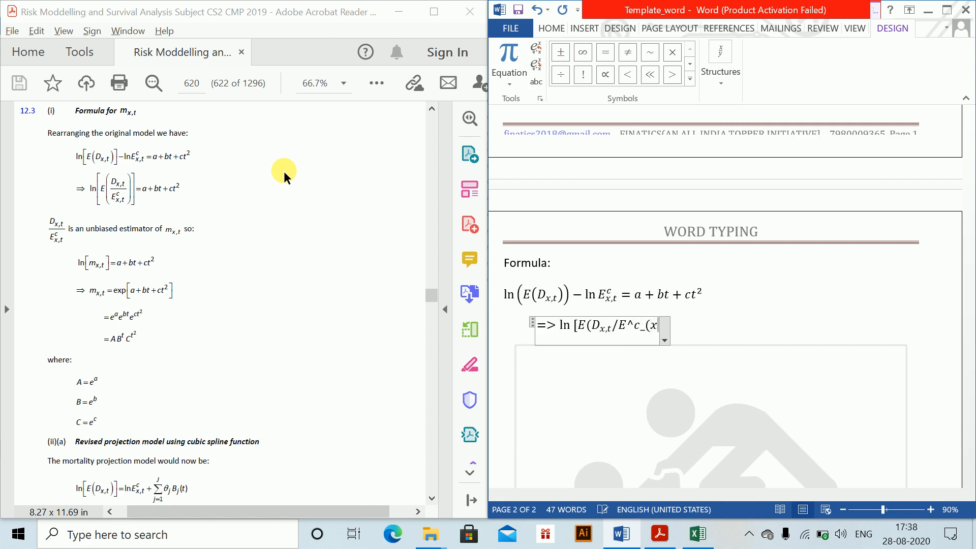
text(,t)
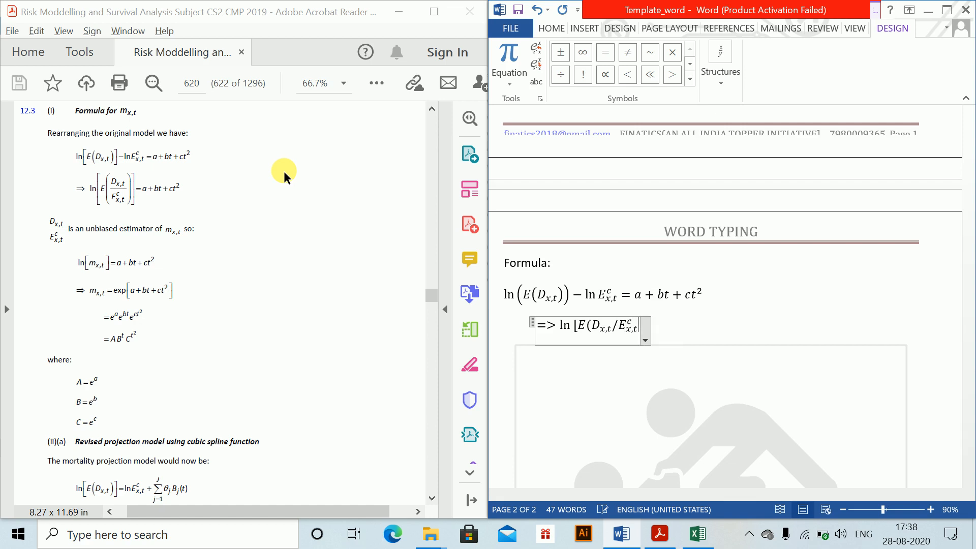
text() ))
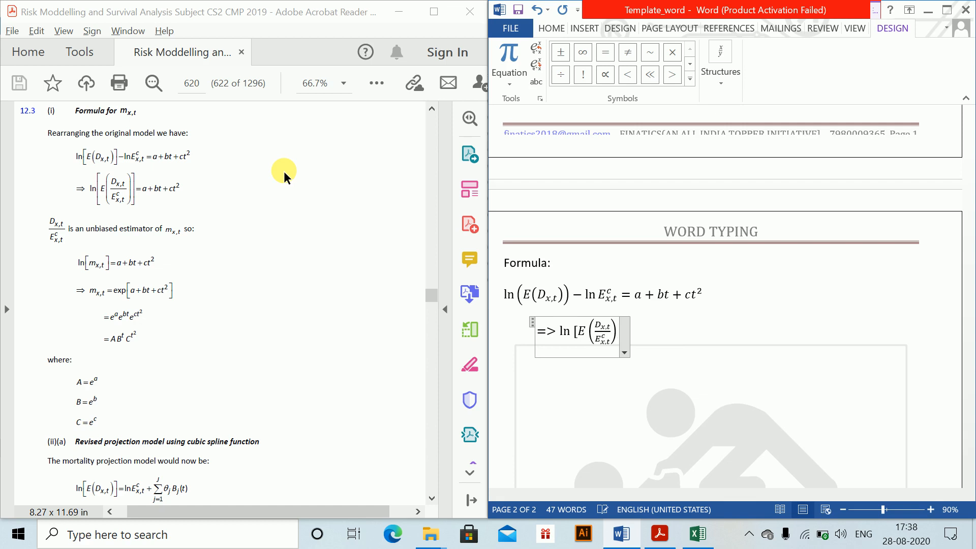
text(])
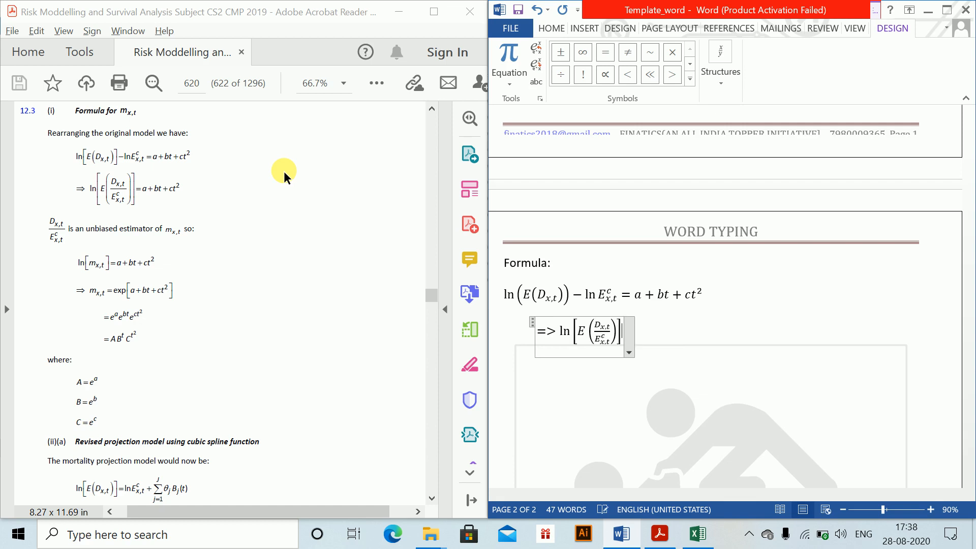
text( =a)
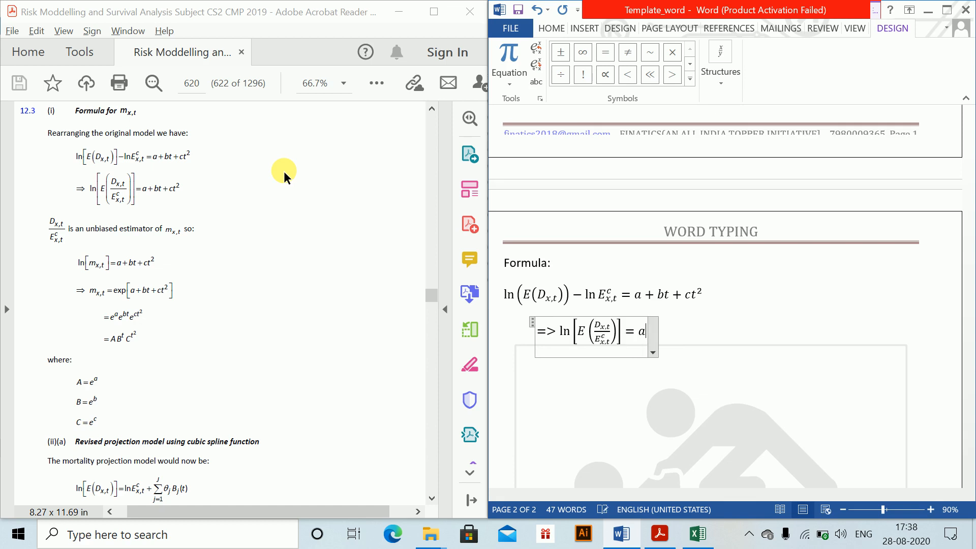
text(=bt+ct62)
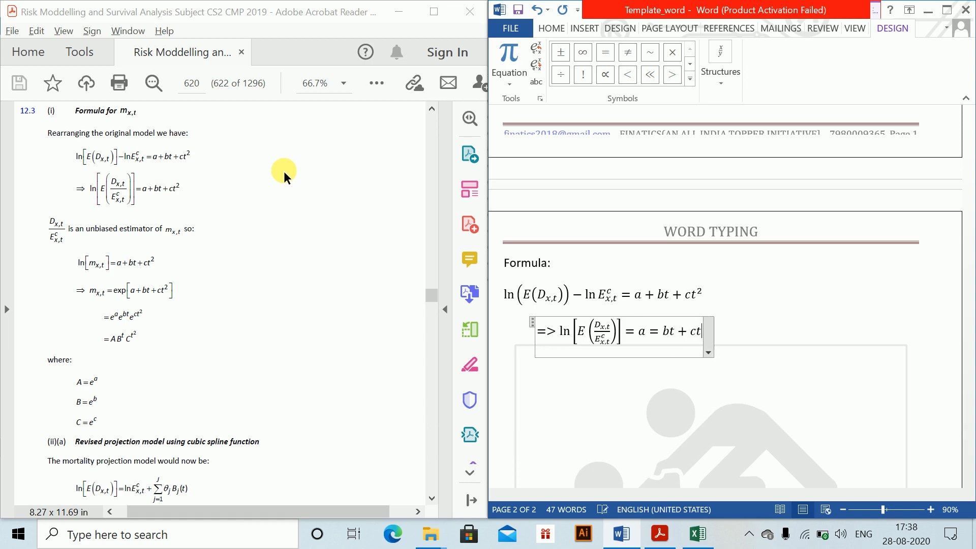
- Finish the second equation's right-hand side as a = bt + ct² and leave the equation
key(BackSpace)
key(BackSpace)
text(^2)
key(Right)
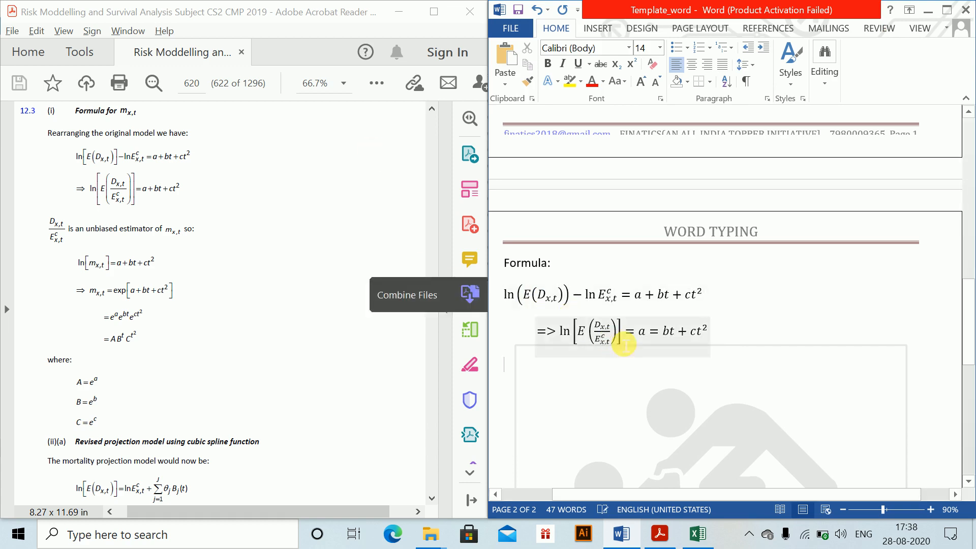
- Copy the fraction D_x,t / E^c_x,t onto the line below and follow it with the text "is an ubiased estimator of"
click(601, 333)
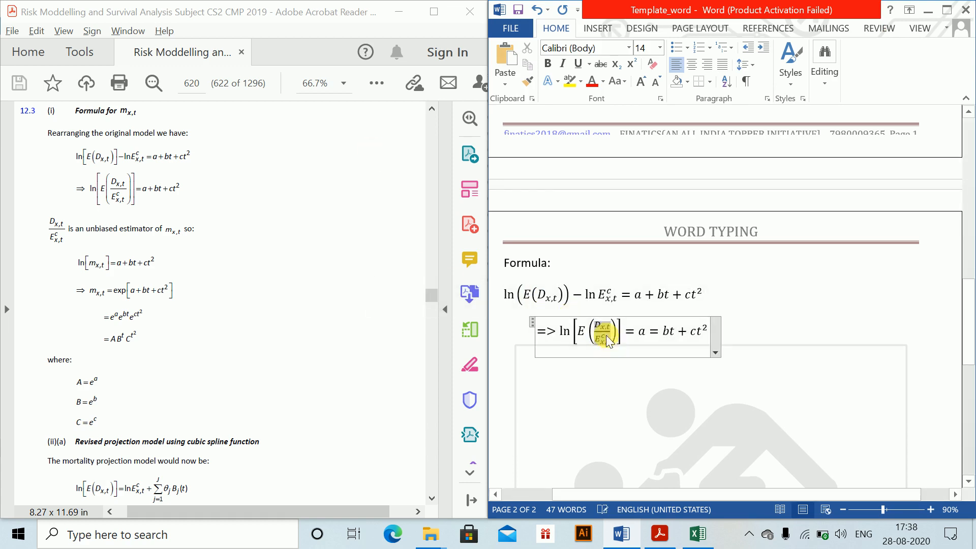
click(541, 386)
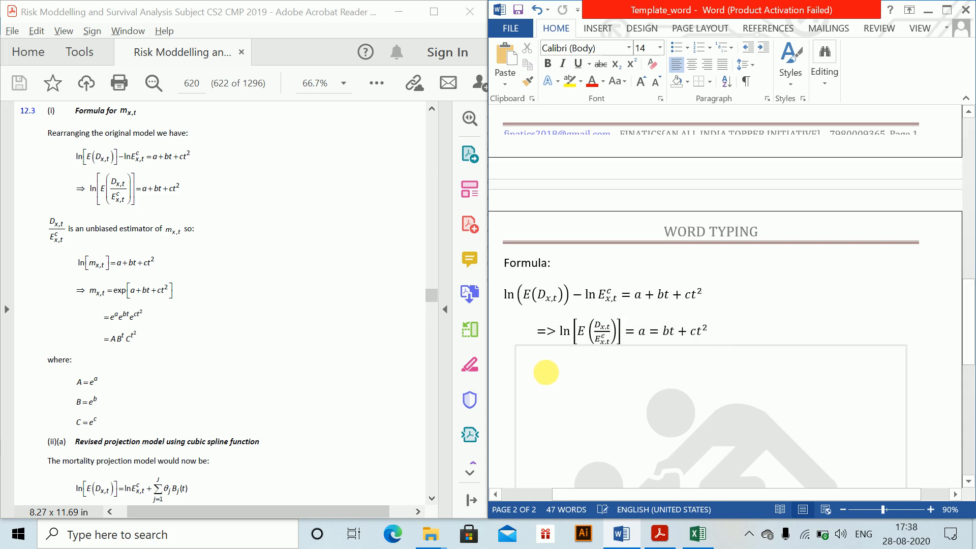
key(ctrl+v)
click(573, 382)
text(is)
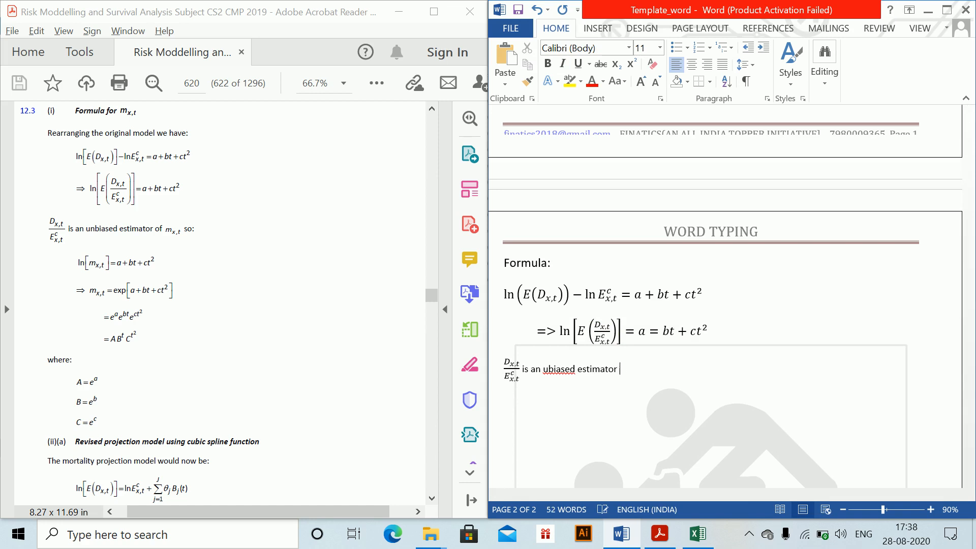
- Add an inline equation m_x,t after "estimator of" and end the sentence with ", so:" and a new line
key(super+plus)
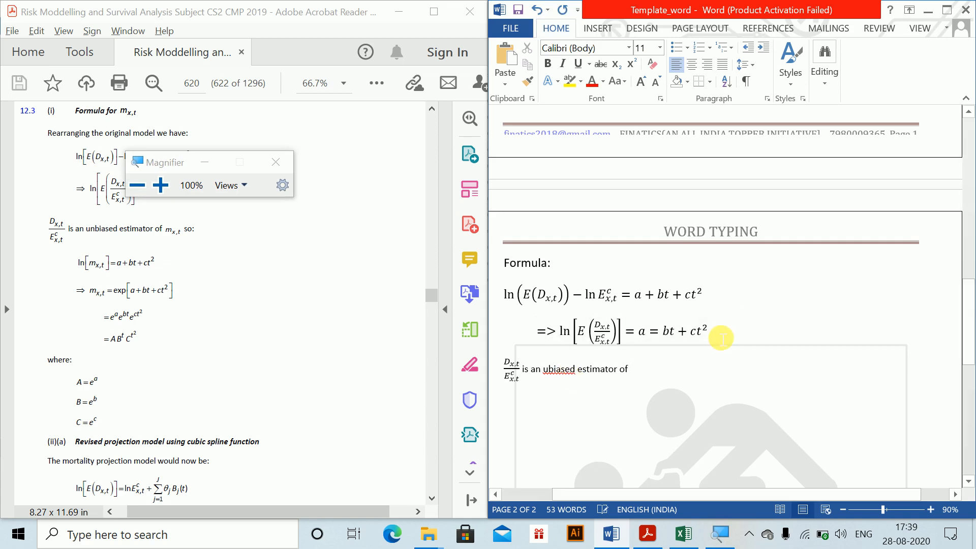
key(alt+equal)
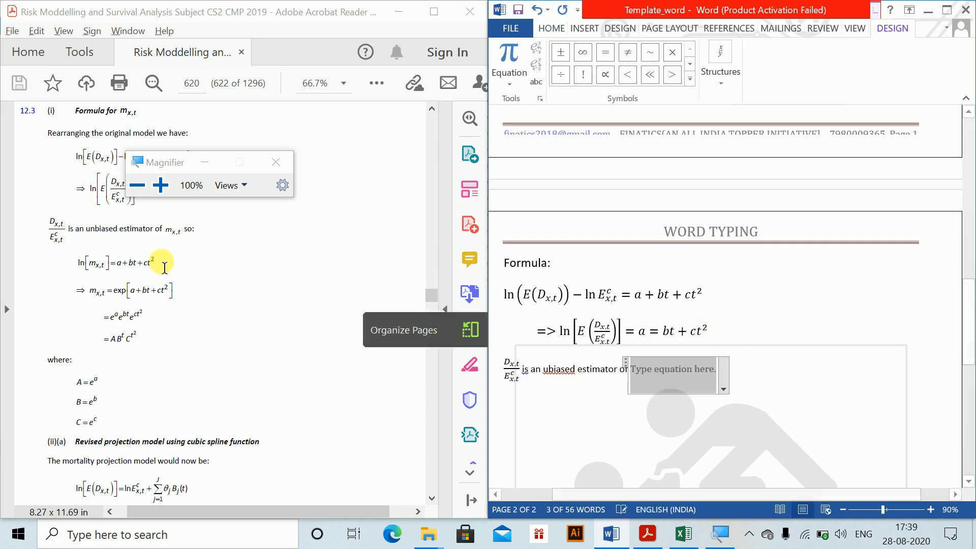
click(276, 162)
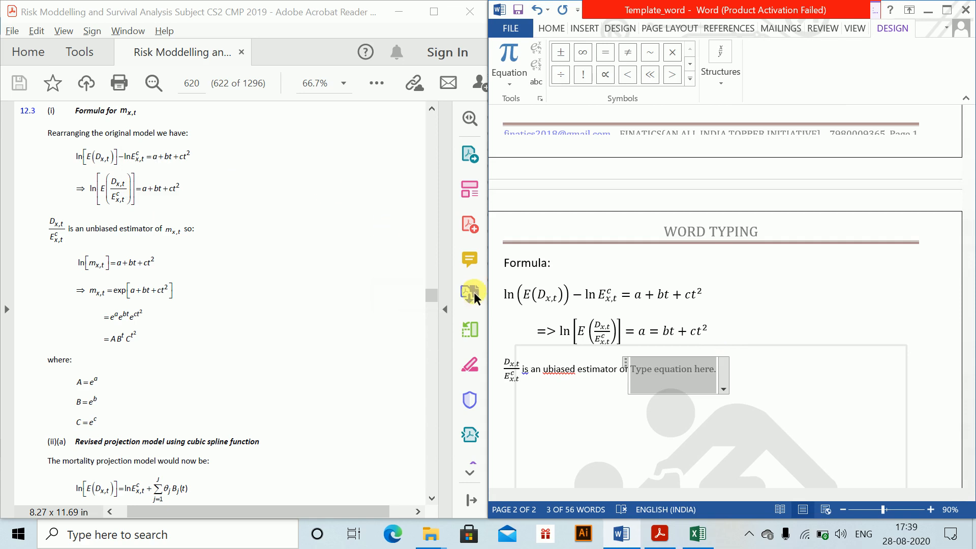
text(m)
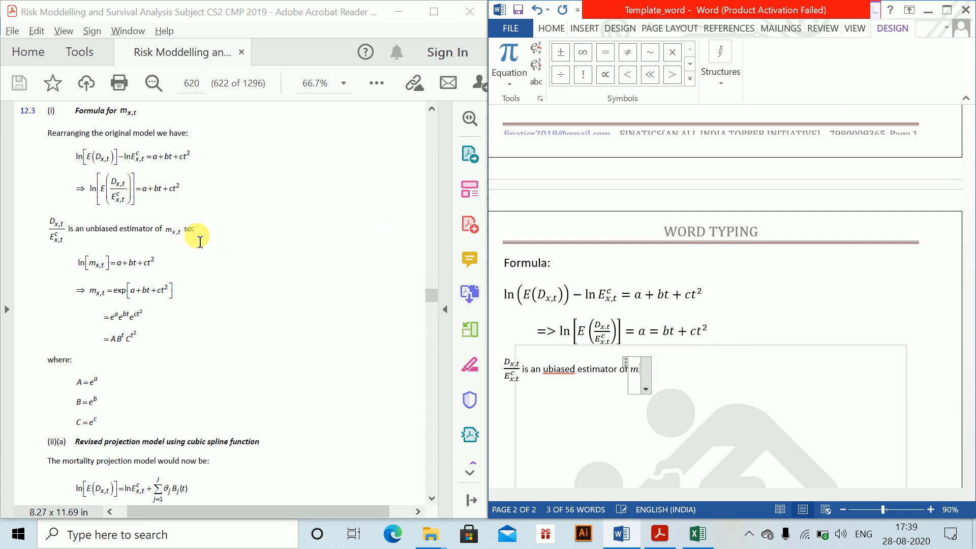
text(_(x,t))
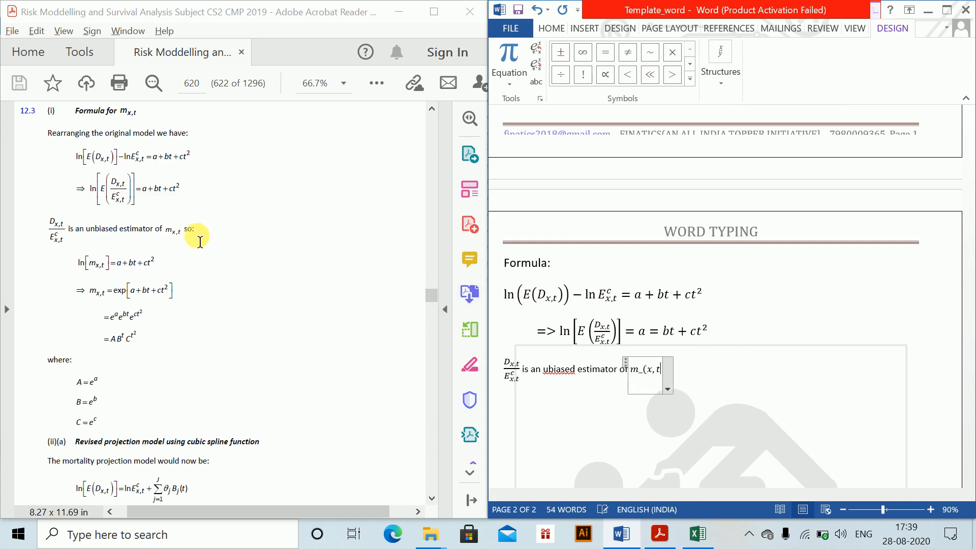
key(Right)
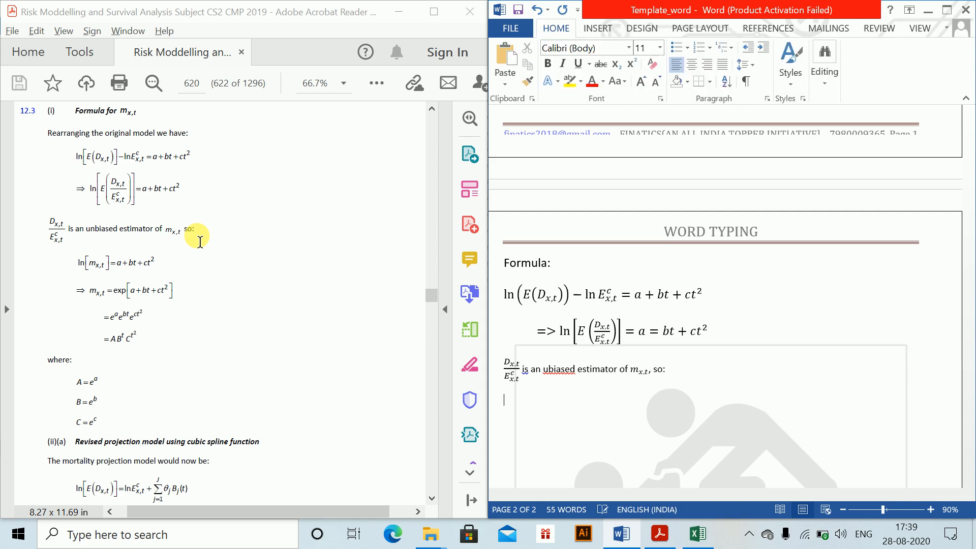
- Enlarge the whole estimator sentence, including its fraction and m_x,t, by two font-size increments overall
drag(573, 395, 462, 362)
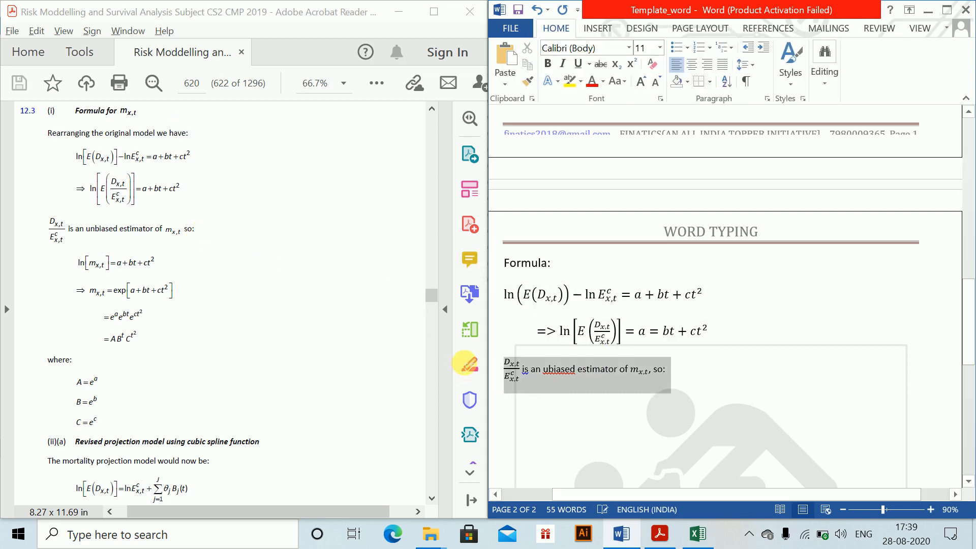
key(ctrl+shift+period)
key(ctrl+shift+period)
key(ctrl+shift+period)
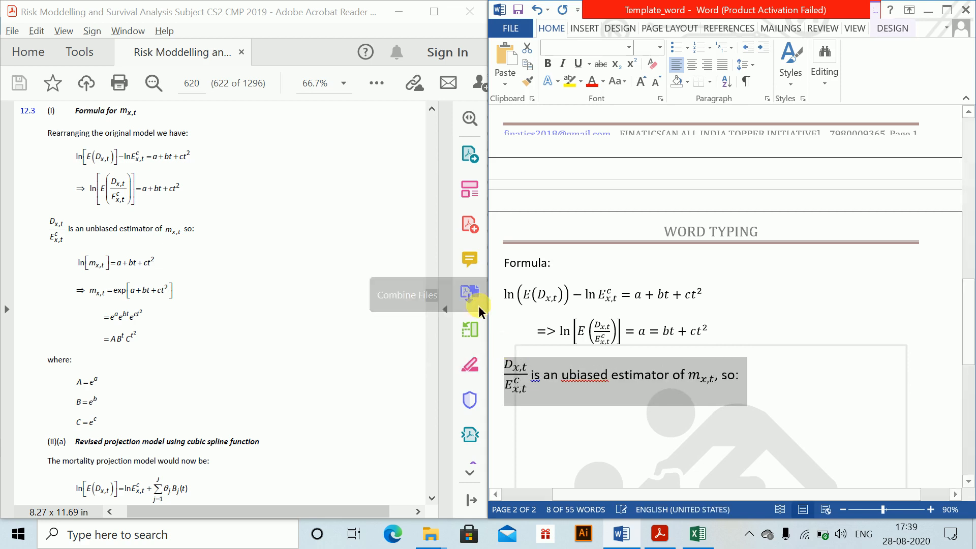
key(ctrl+shift+comma)
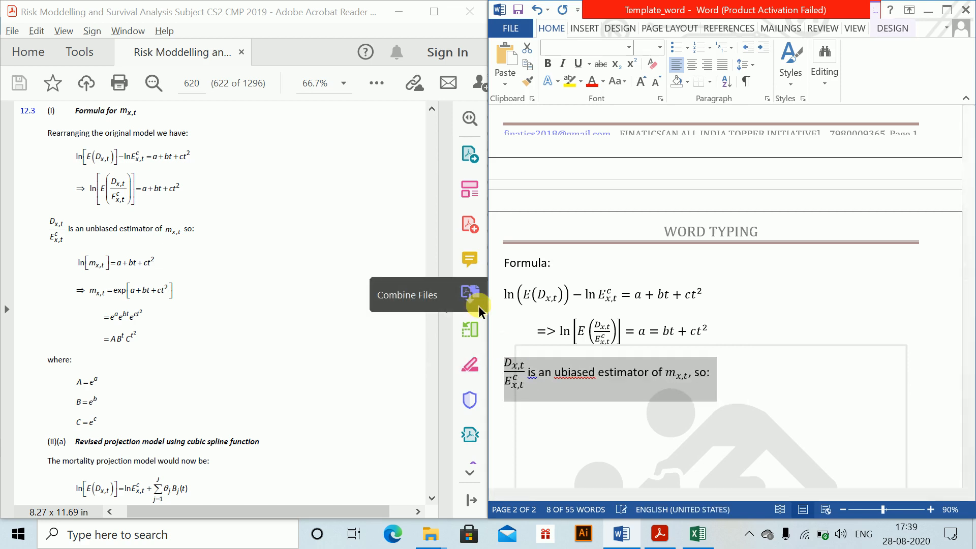
- Add the equation ln(m_x,t) = a + bt + ct² on a new line below the estimator sentence
click(729, 375)
key(Return)
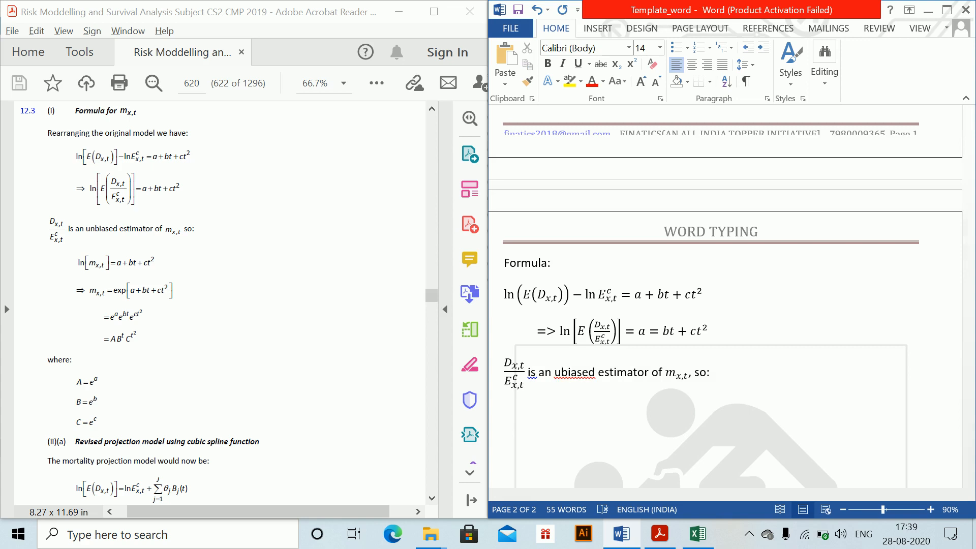
key(alt+equal)
text(ln)
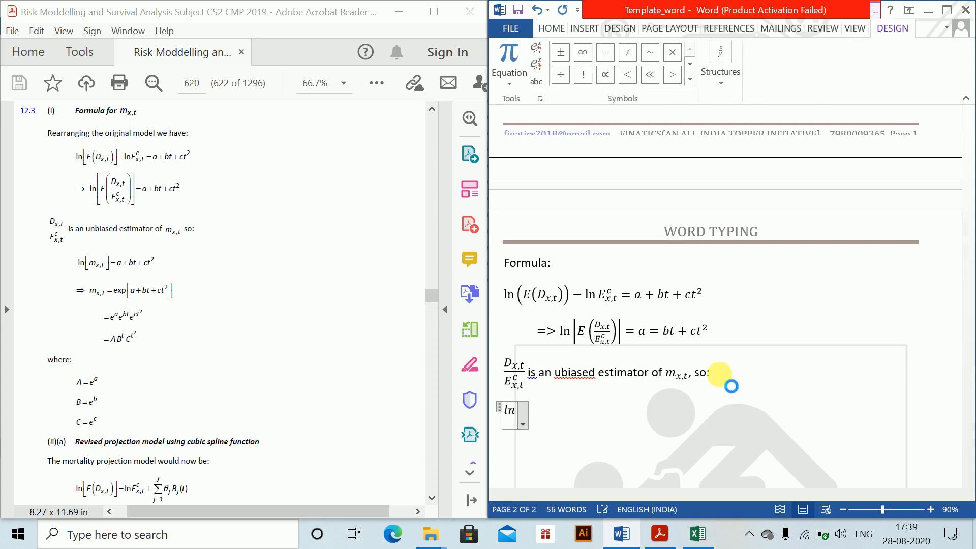
text( (m_)
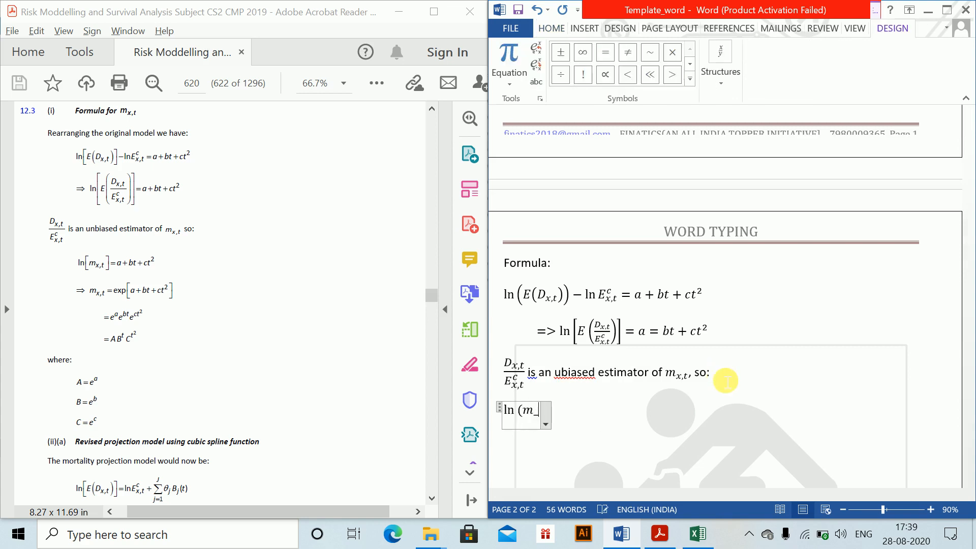
text((x,t)
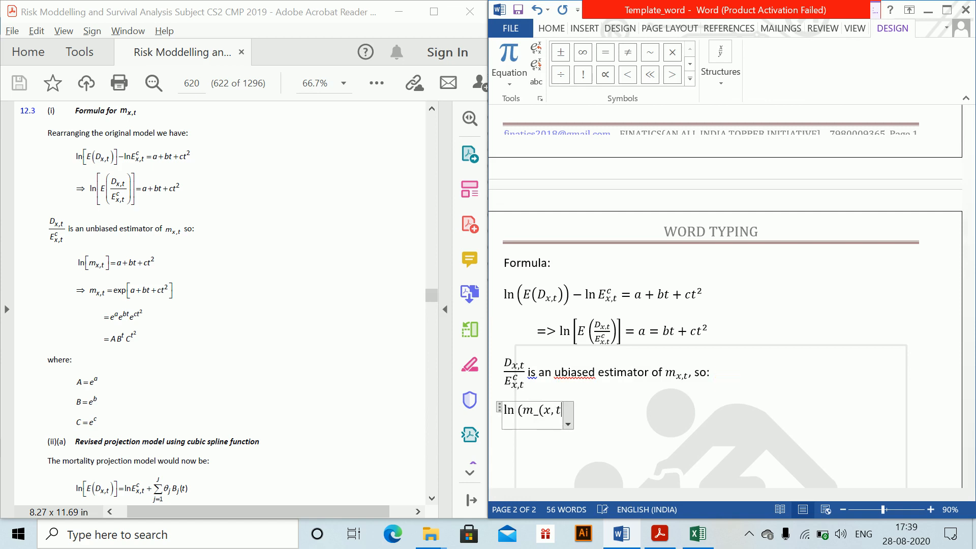
text()) =)
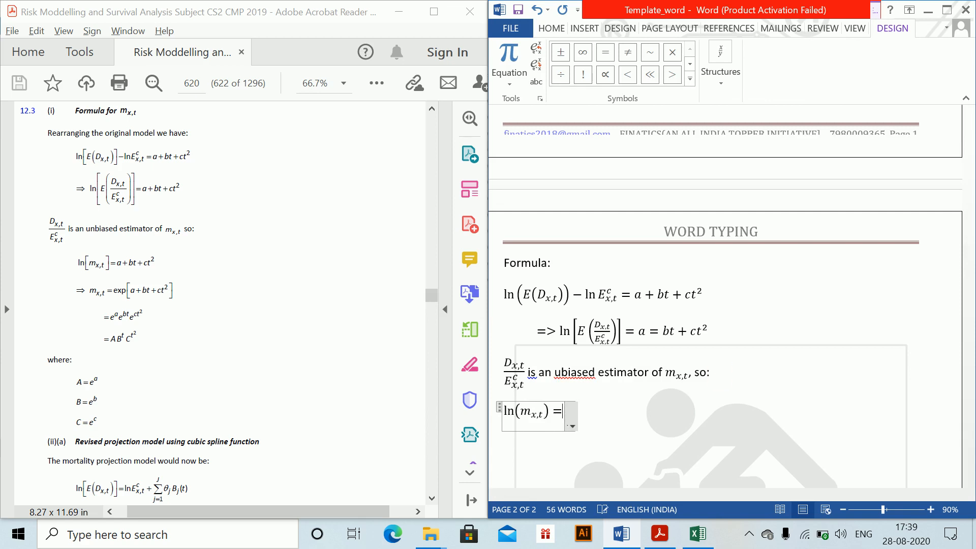
text(a+bt)
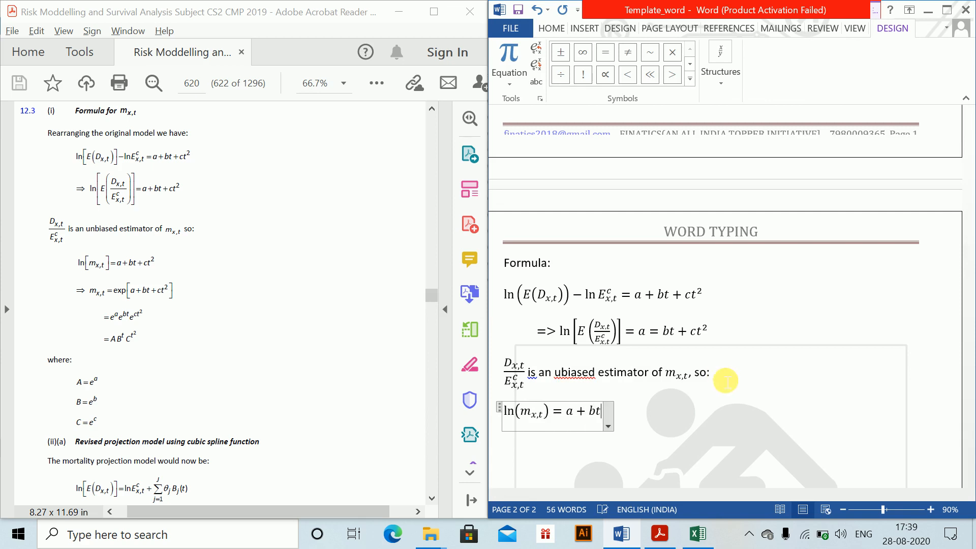
text(+ct^2)
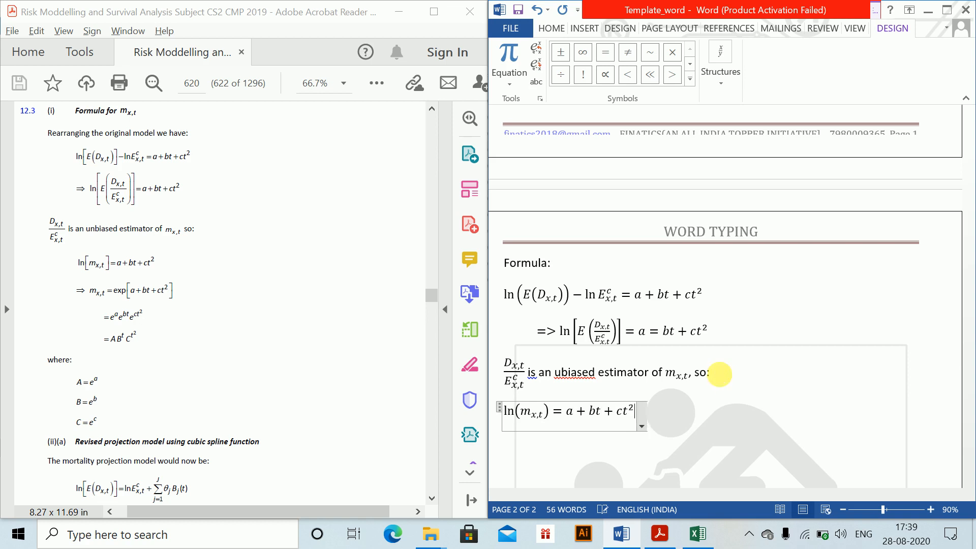
key(Return)
- Insert the equation => m_x,t = exp(a + bt + ct²) on the line below
key(alt+equal)
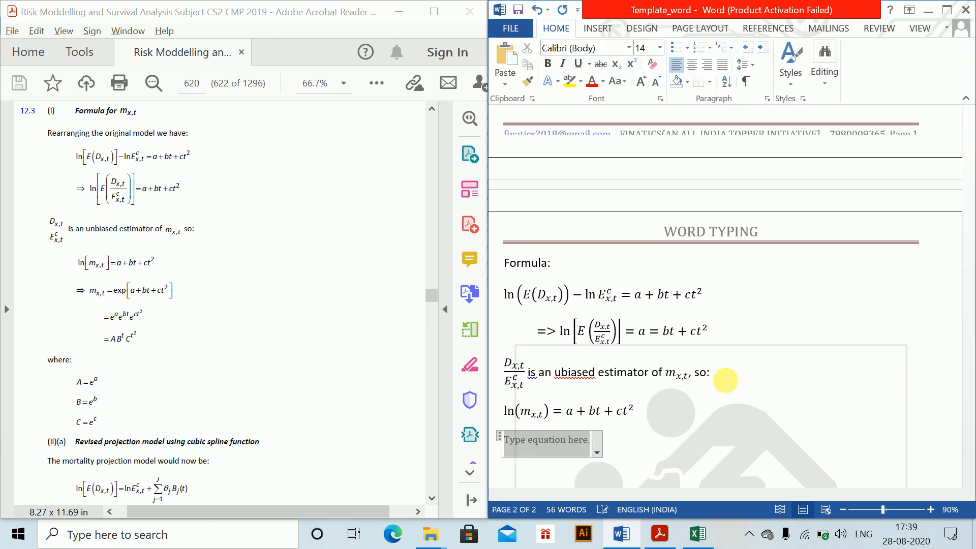
text(=> m_(x,)
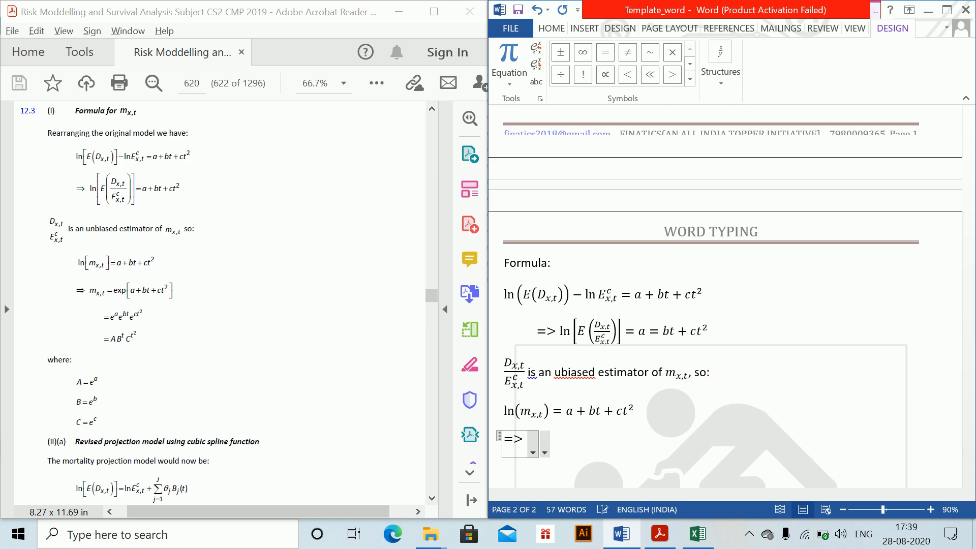
text(t)
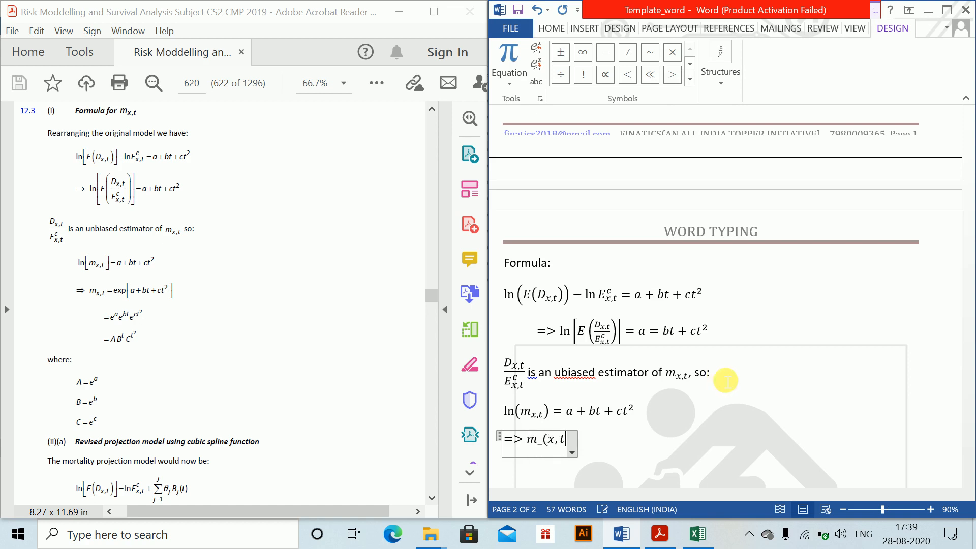
text() =)
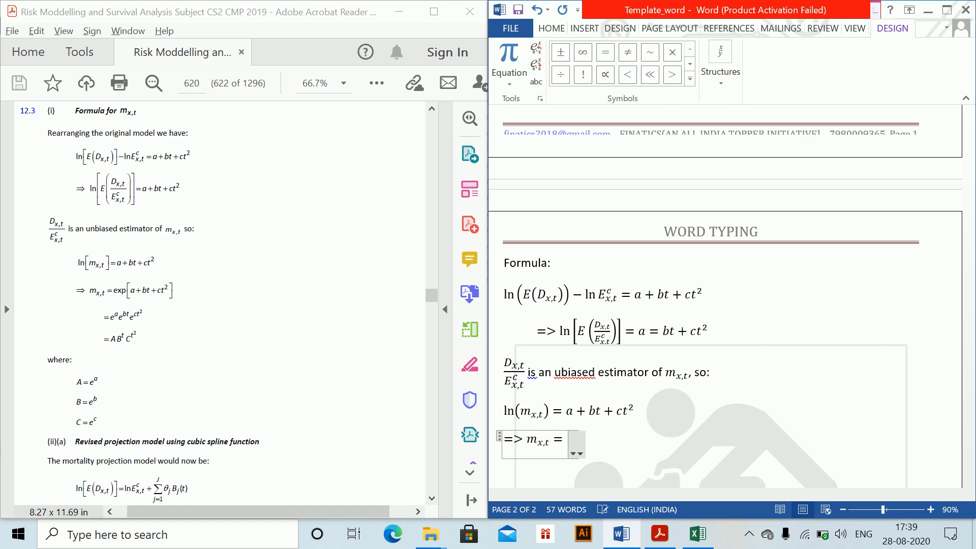
text( exp (a + v)
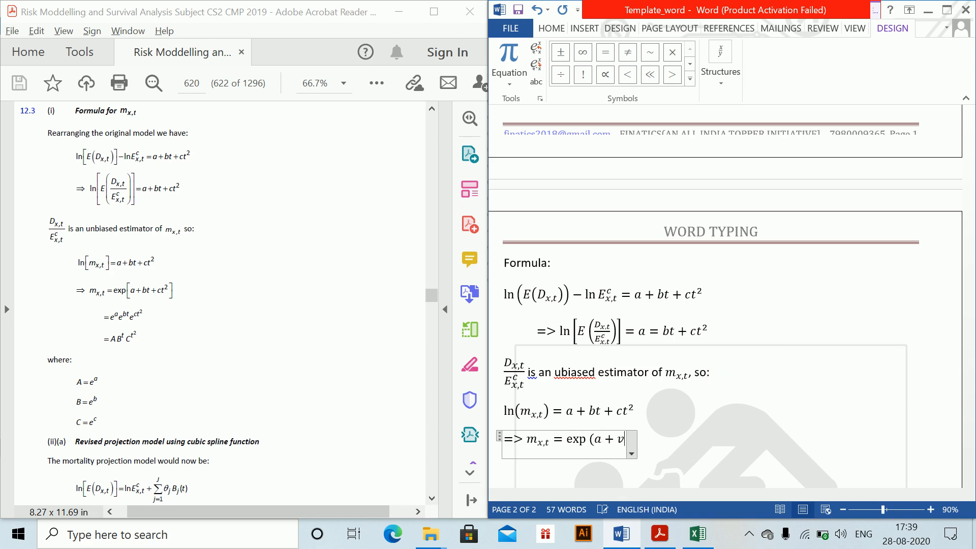
key(BackSpace)
text(bt + ct^2))
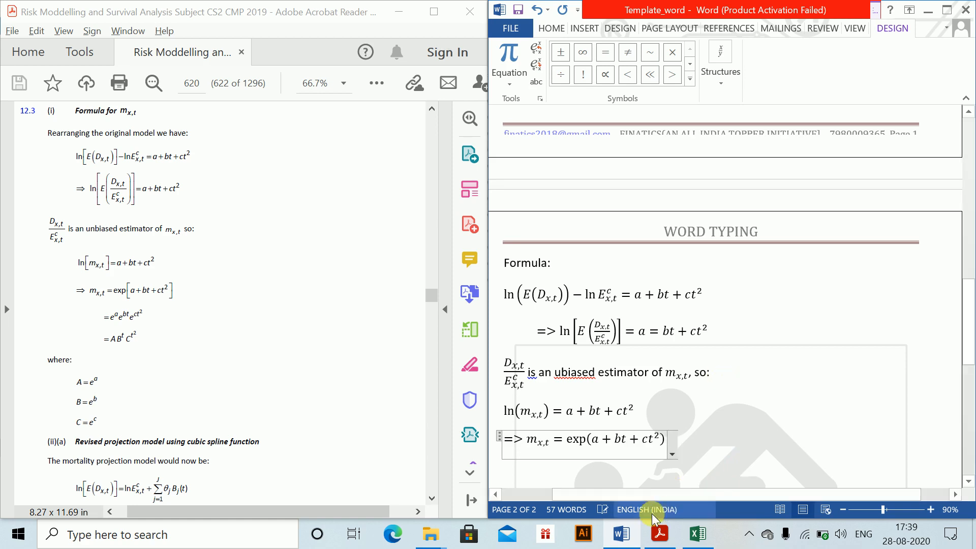
- Add an indented line with a plain equals sign followed by the inline equation e^a e^(bt) e^(ct²)
click(729, 457)
key(Return)
key(Tab)
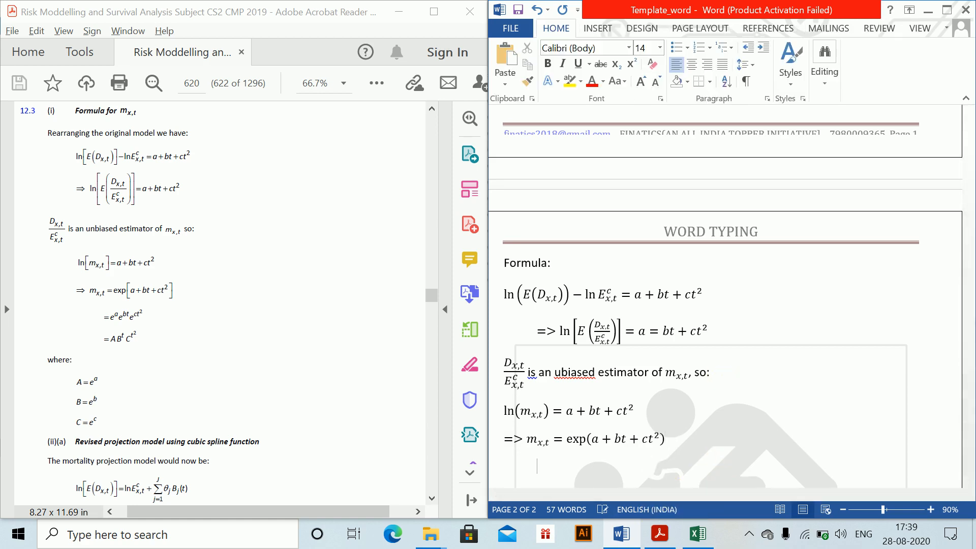
text(=)
key(alt+equal)
text(e^a)
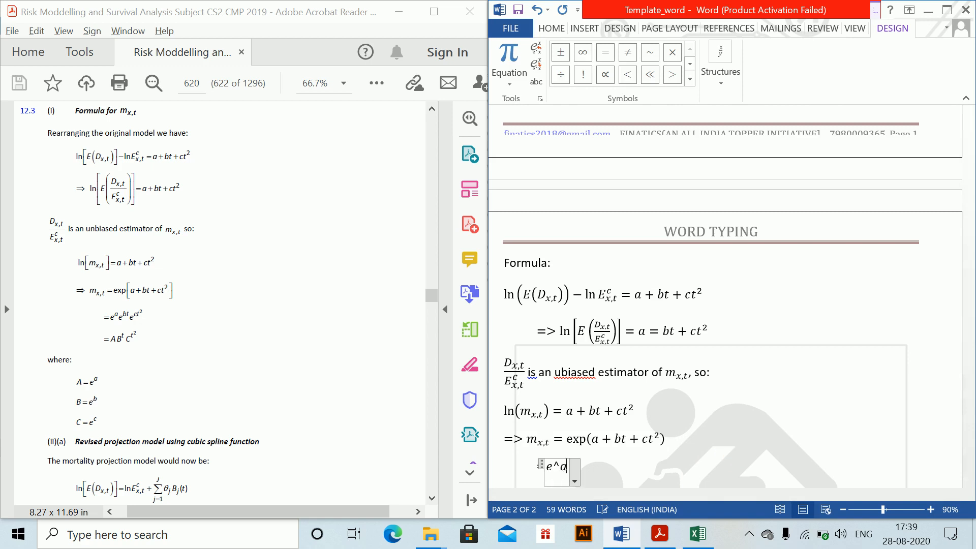
key(Right)
text(e^bt)
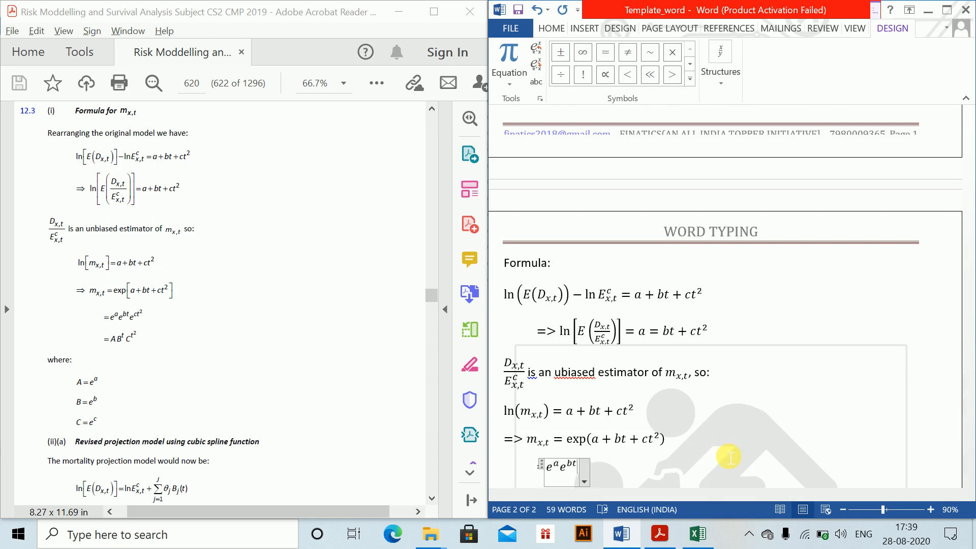
key(Right)
text(e^(ct^2)
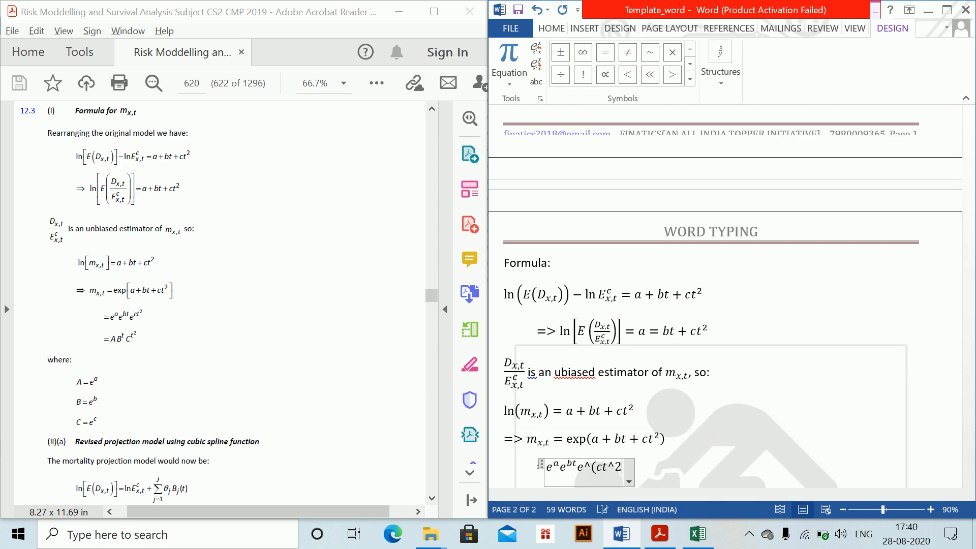
text())
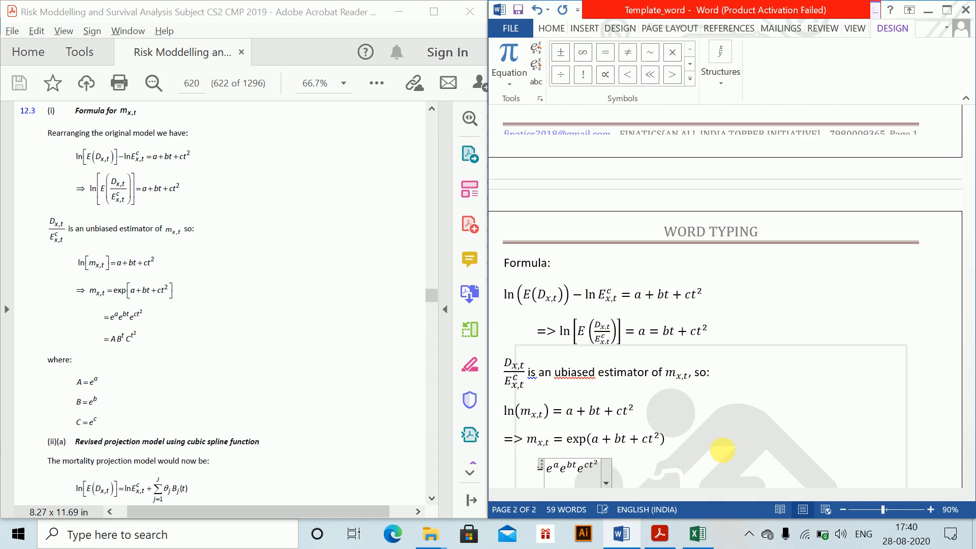
- Add another indented line with an equals sign followed by the inline equation AB^t C^(t²)
key(Return)
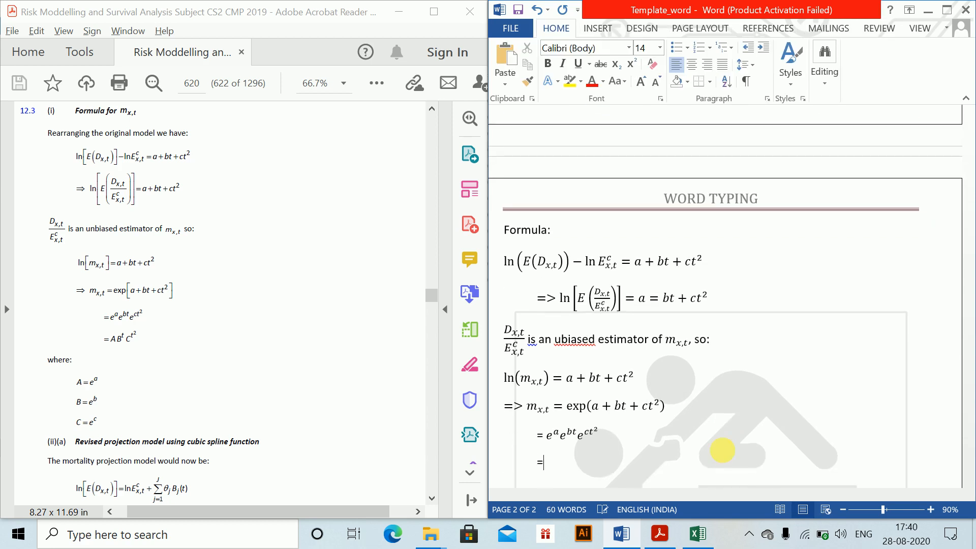
key(alt+equal)
text(AB)
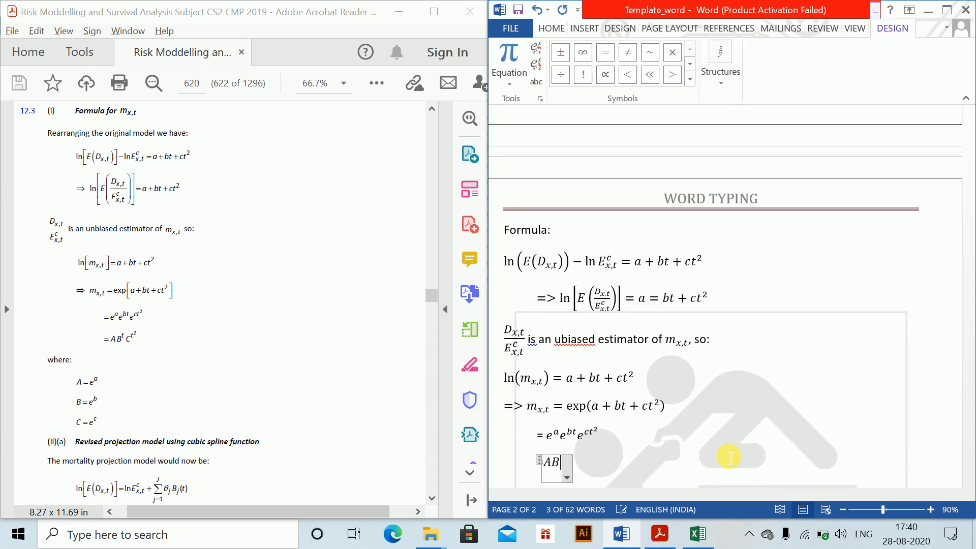
text(^t C)
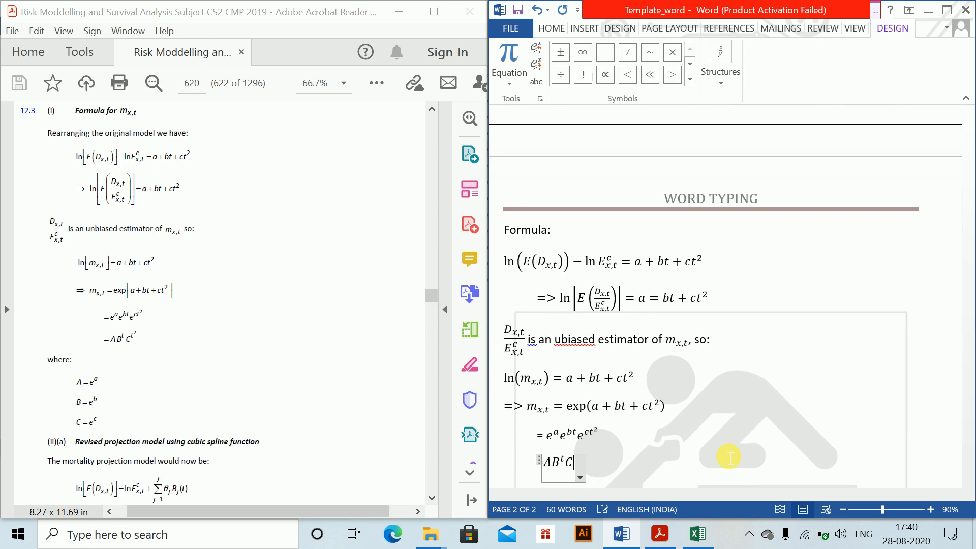
text(^(t^2))
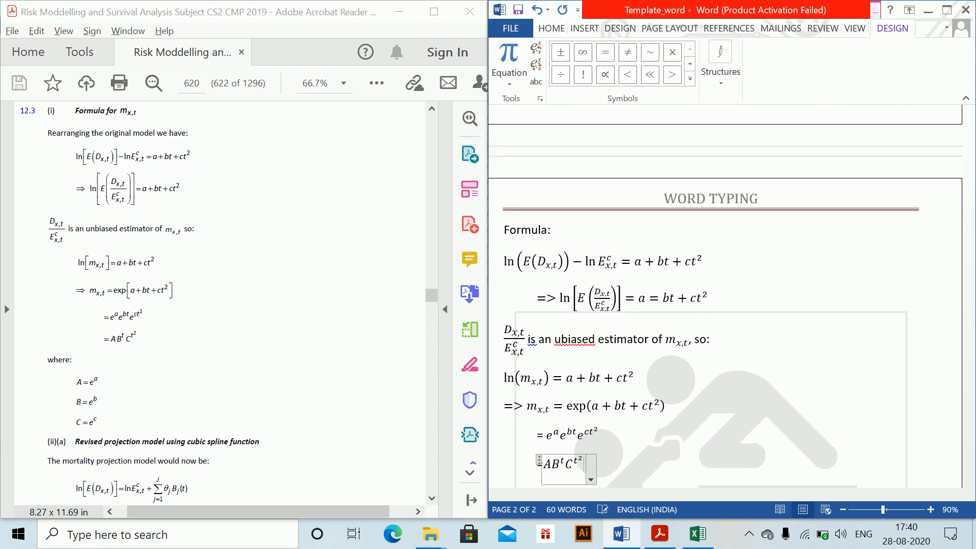
- Write "where" as plain, unindented text on its own line below the AB^t C^(t²) line
click(686, 466)
key(Return)
key(Return)
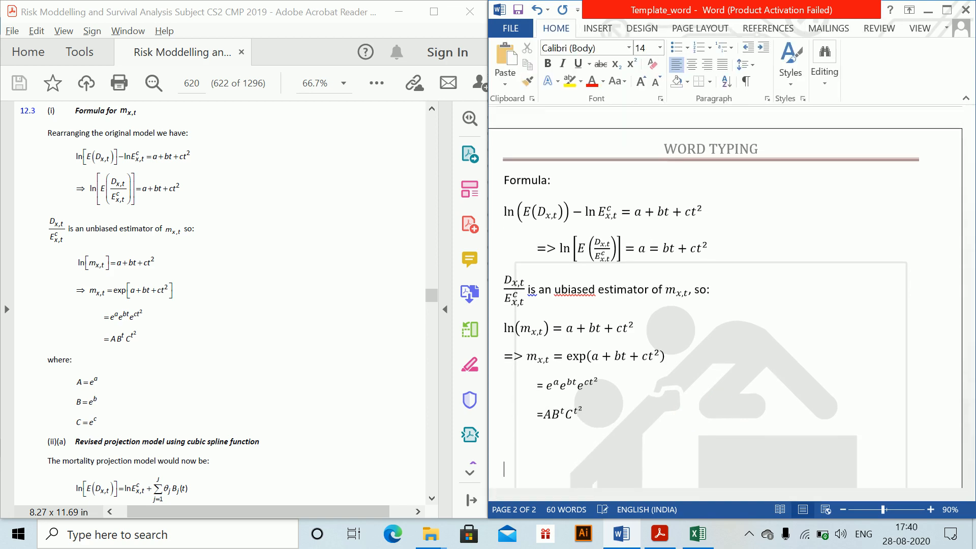
key(Return)
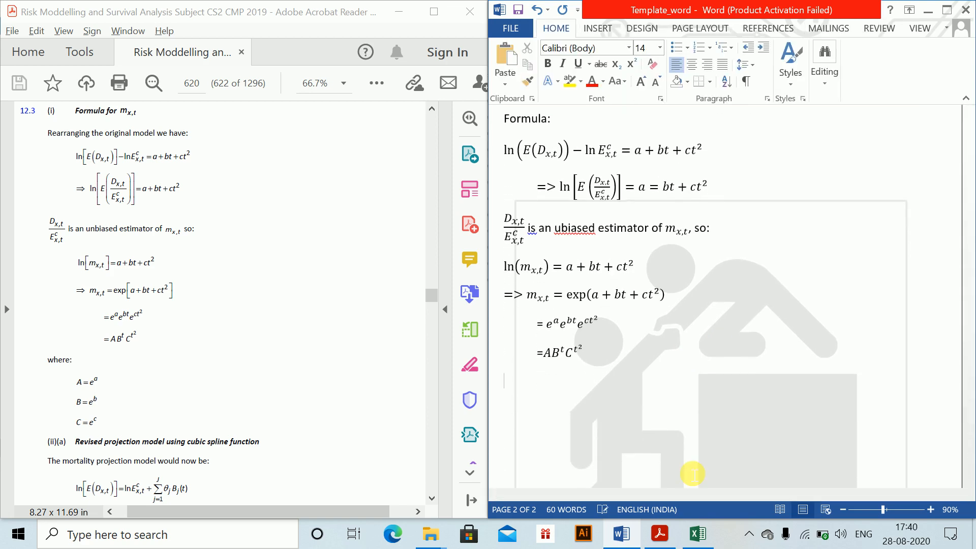
text(W)
key(End)
key(Down)
key(BackSpace)
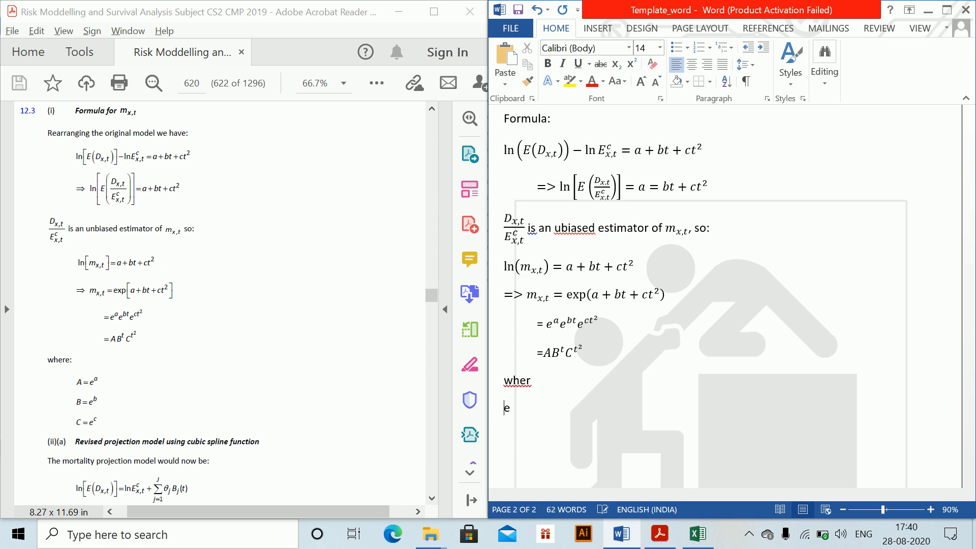
key(BackSpace)
- Insert the equations A = e^a and B = e^b on separate lines under "where"
key(alt+equal)
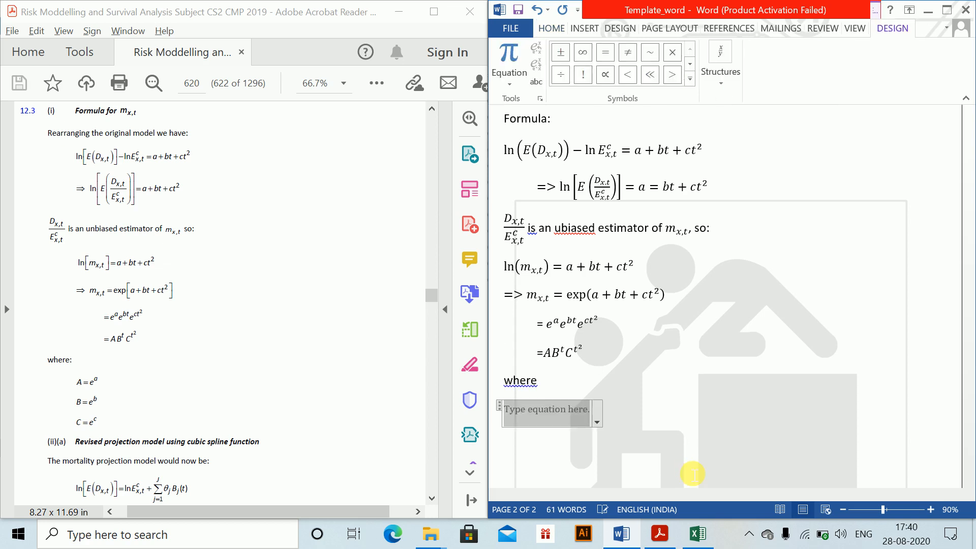
text(A = e^a)
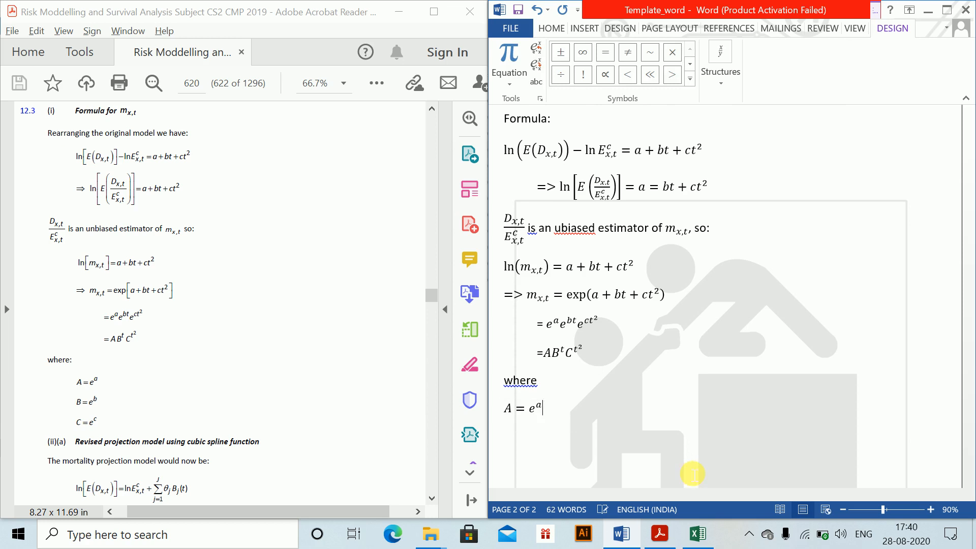
key(Return)
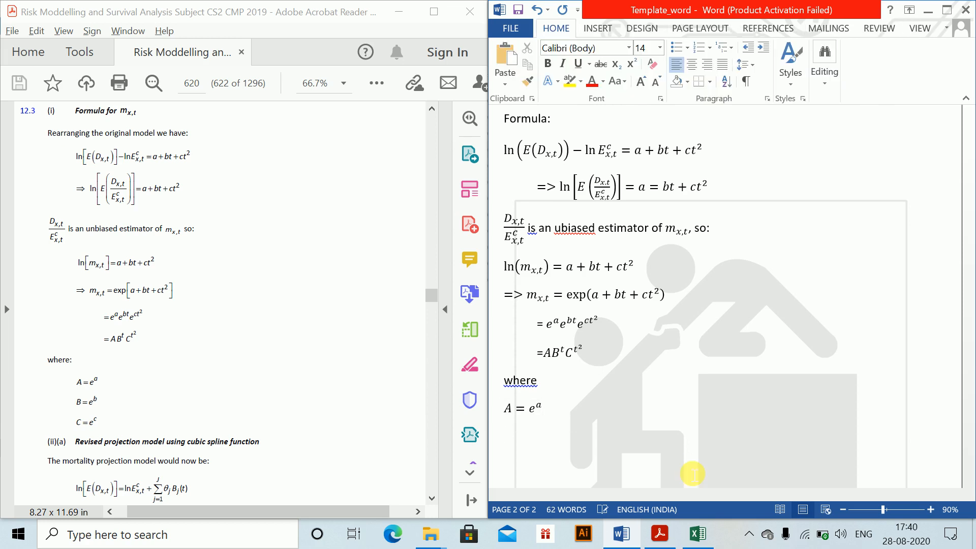
key(alt+equal)
text(B =)
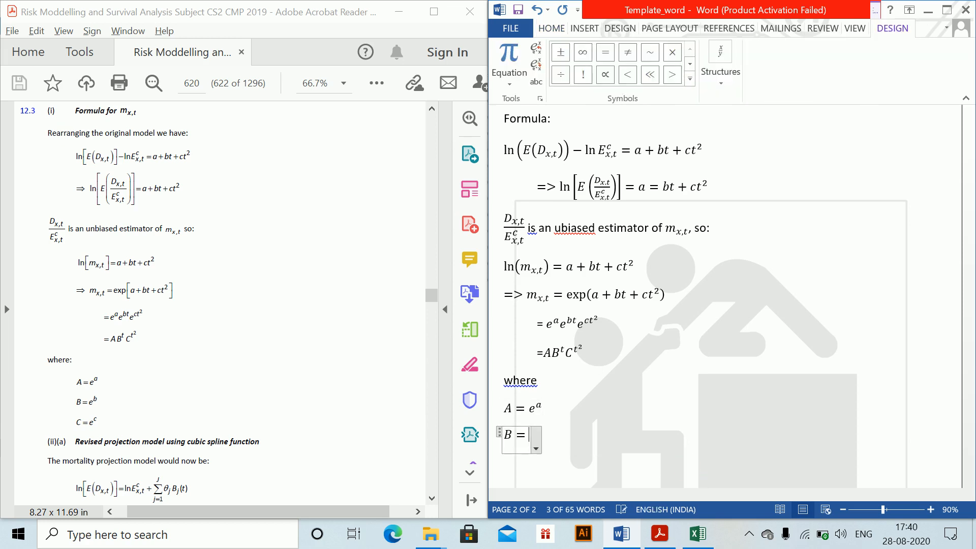
text( e^b)
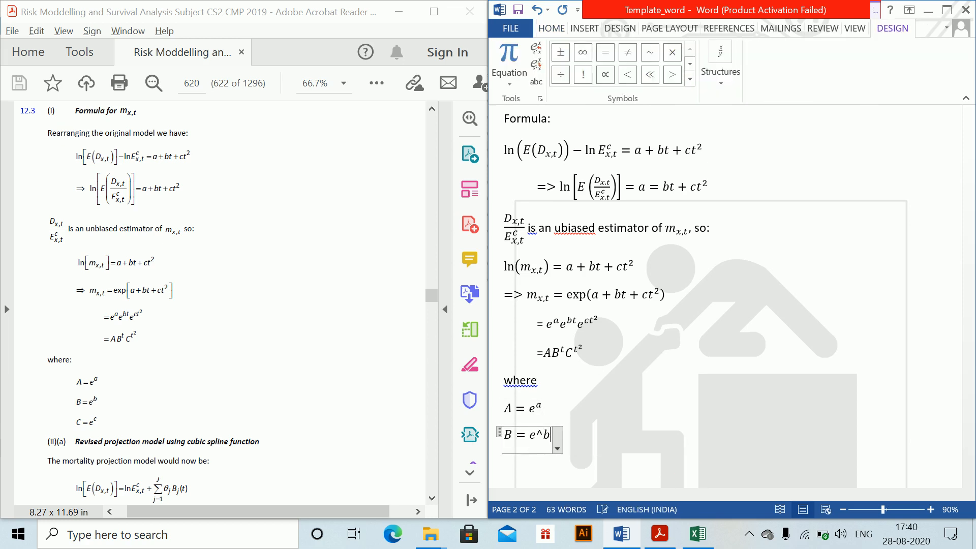
- Add a line with plain text "C=" followed by the inline equation e^c, and start a new line
key(Return)
text(C=)
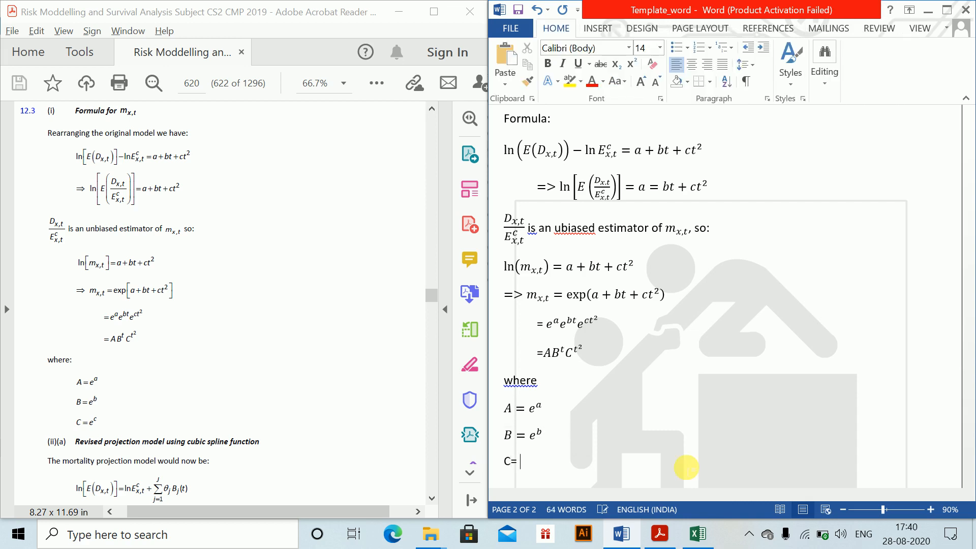
key(alt+equal)
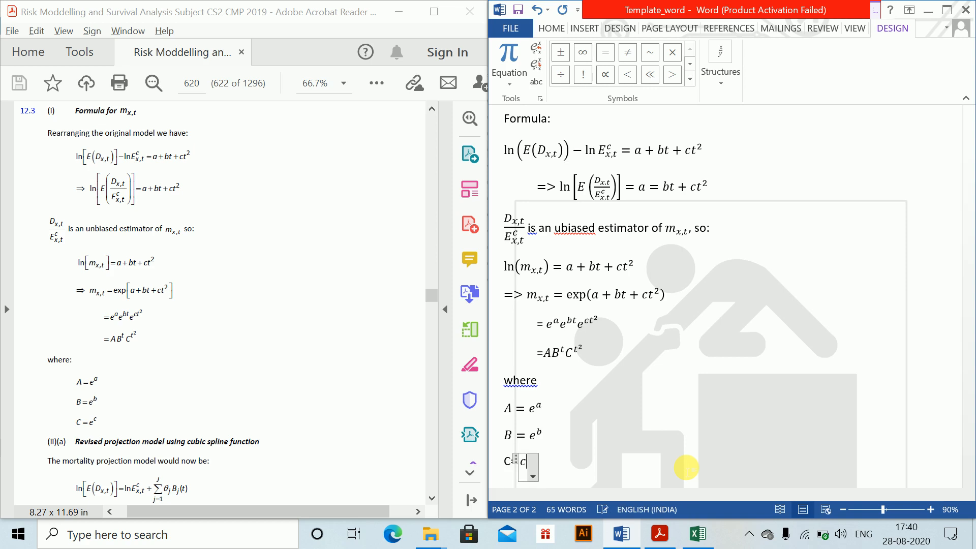
text(e^c)
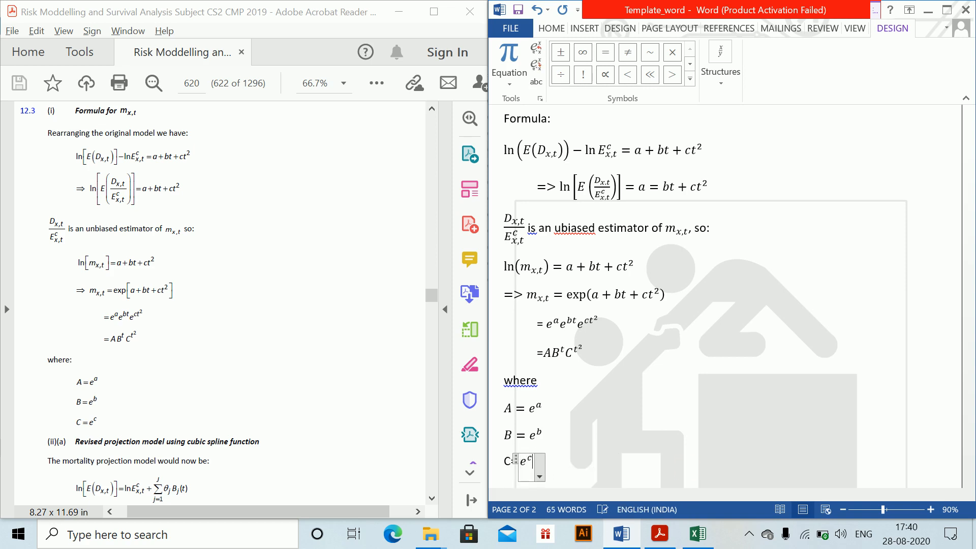
key(Return)
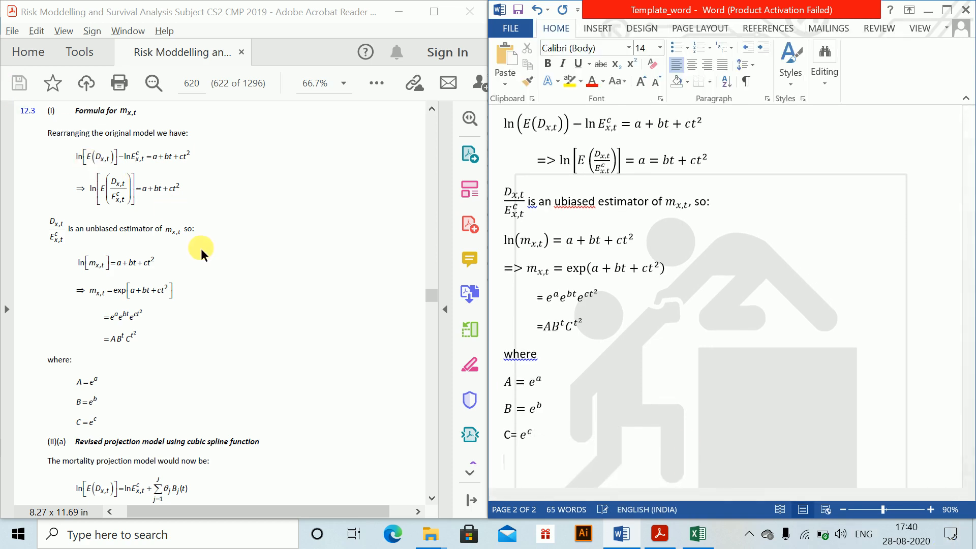
- Add three blank lines below the C = e^c line to make room for solution (ii)(a)
click(217, 242)
scroll(217, 243, down, 5)
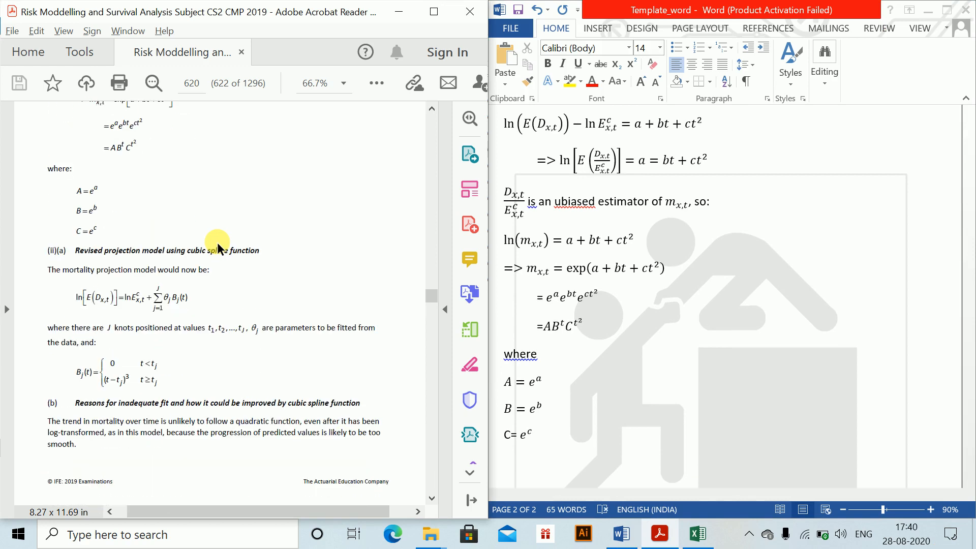
click(562, 441)
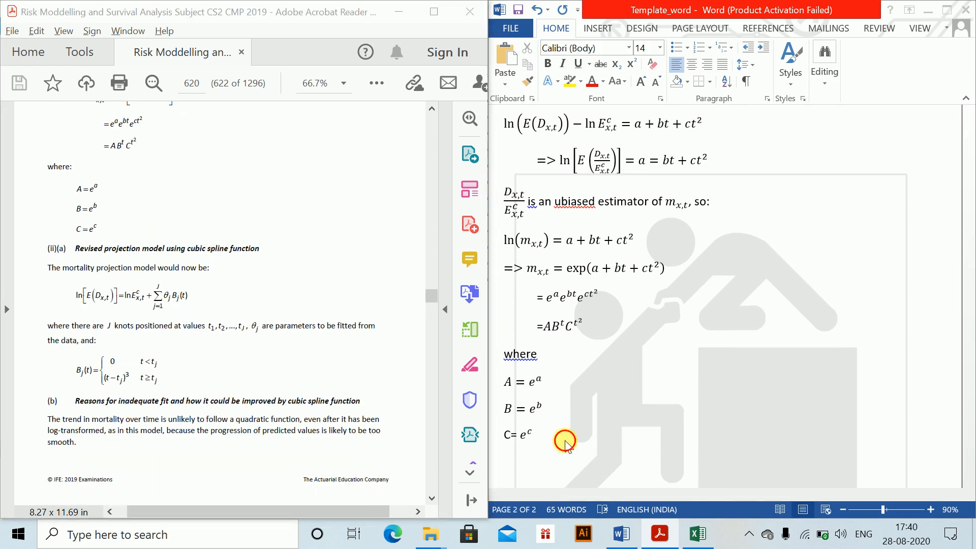
key(Return)
key(Return)
key(Return)
key(Return)
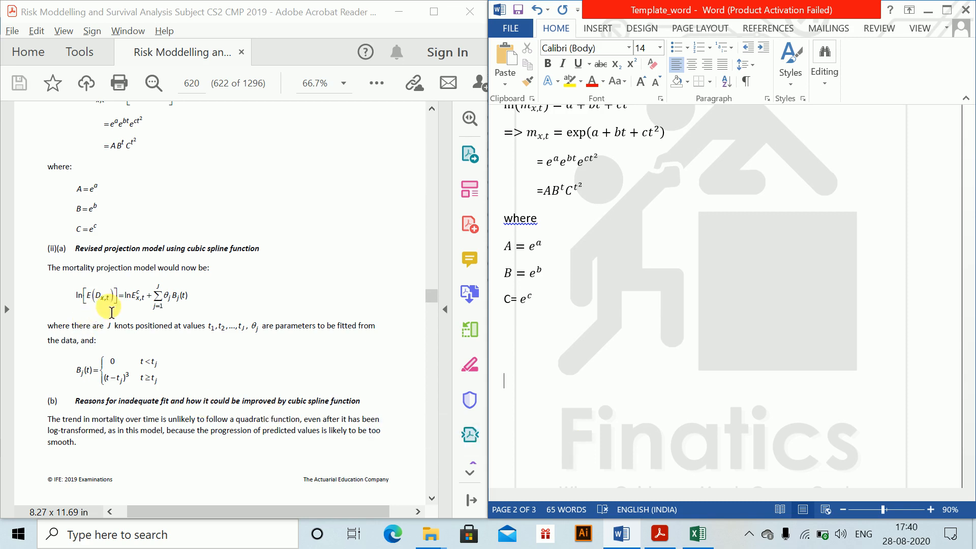
- Copy ln(E(D_x,t)) − ln E^c_x,t from the first equation to below C = e^c and replace its minus sign with an equals sign
click(699, 252)
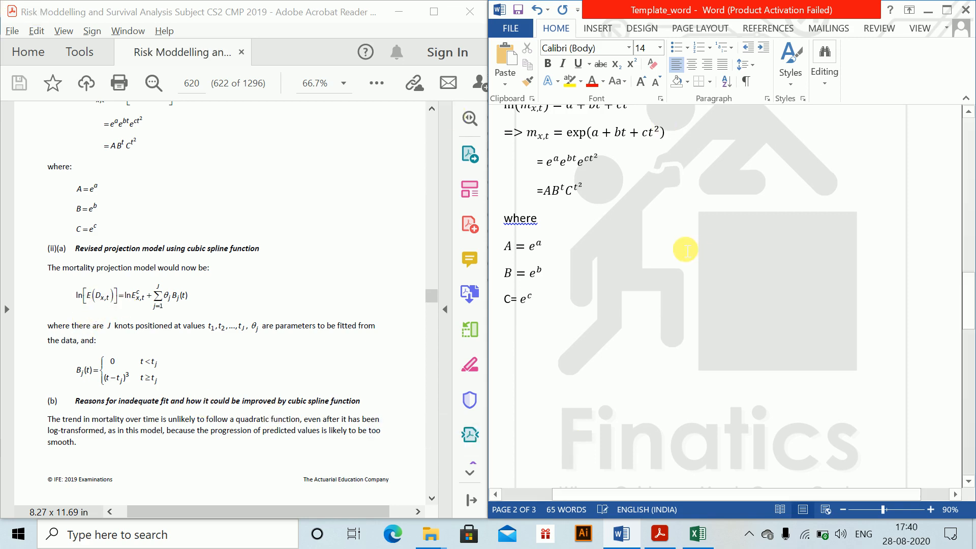
scroll(685, 250, up, 5)
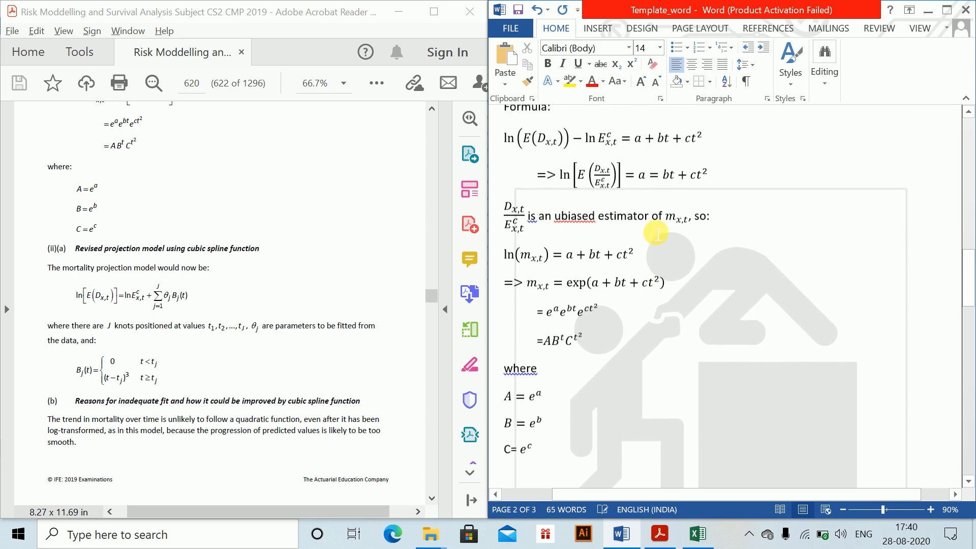
drag(511, 153, 586, 156)
key(ctrl+c)
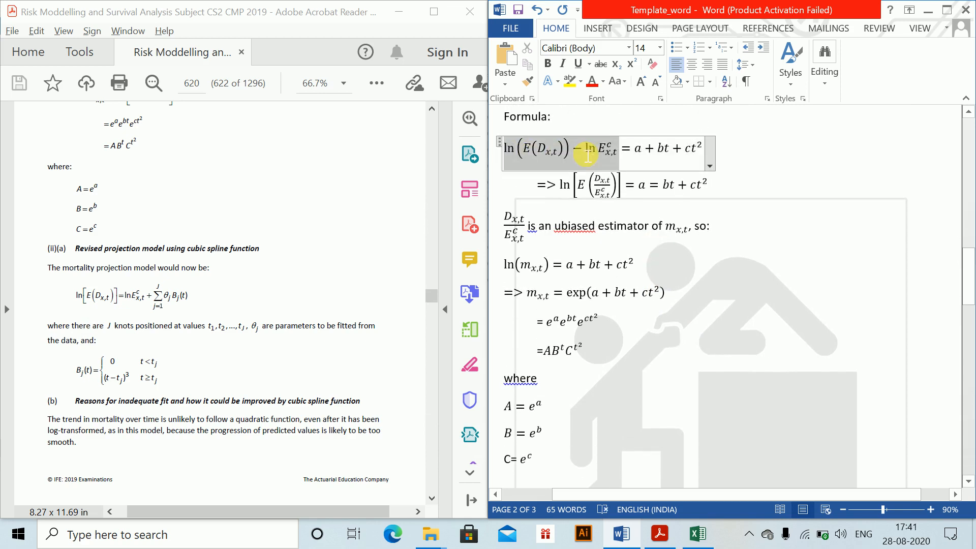
scroll(579, 153, down, 8)
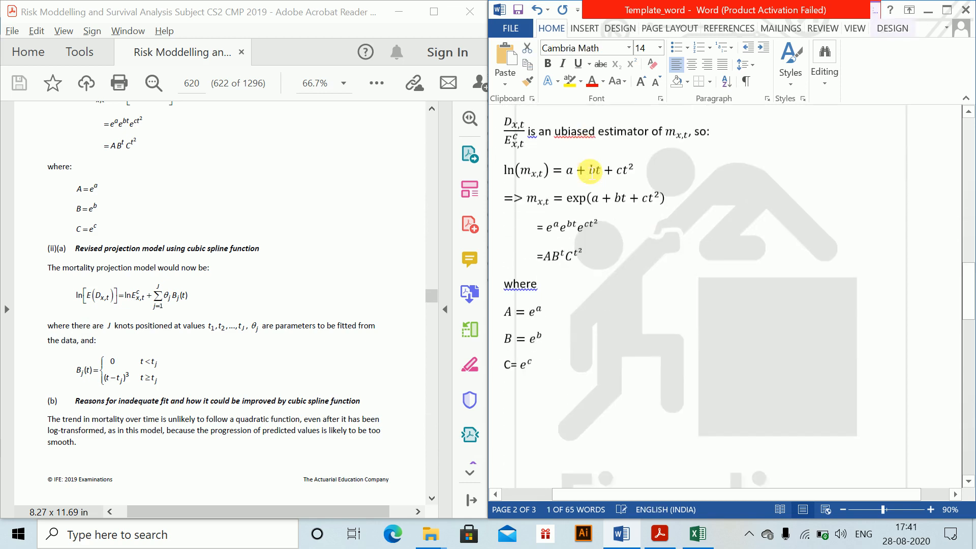
click(534, 319)
key(ctrl+v)
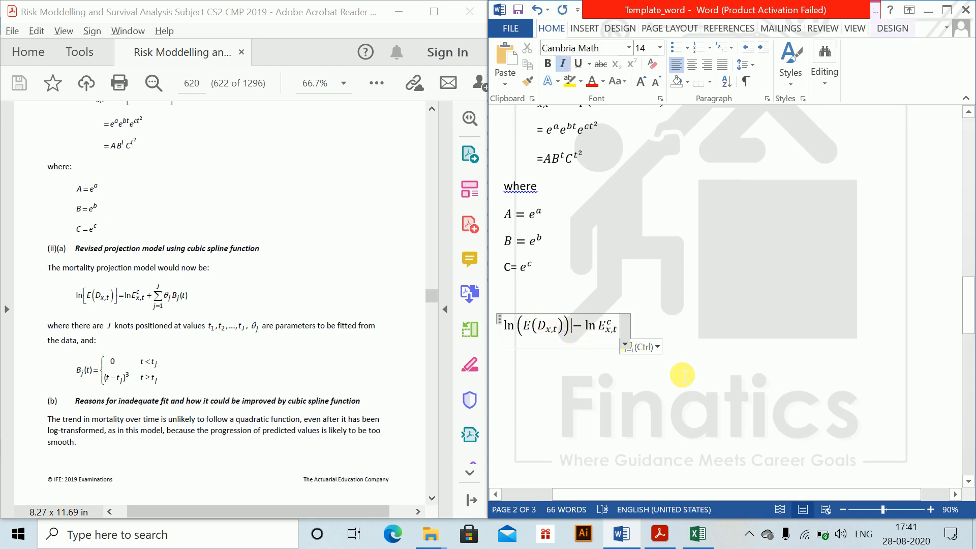
key(BackSpace)
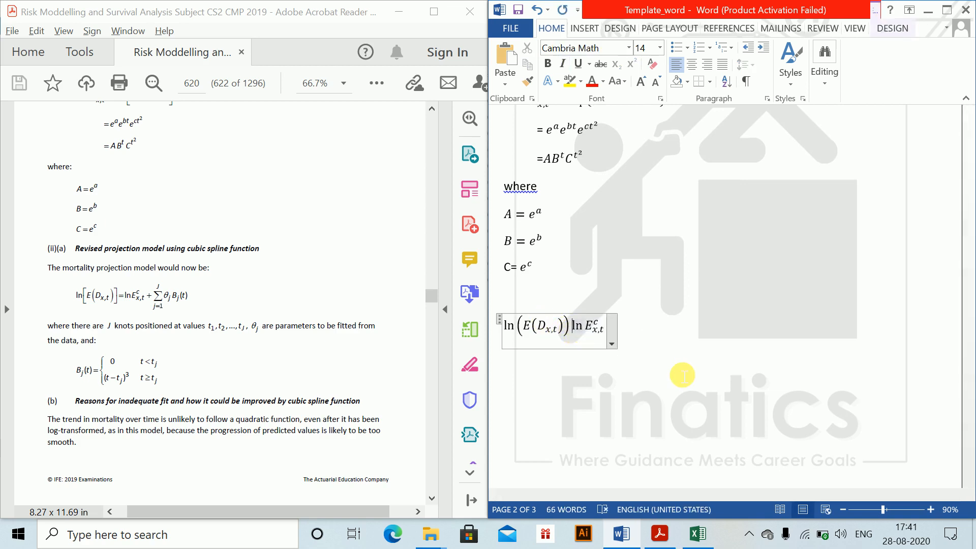
text(=)
- Append a plus sign and a summation from j=1 to J after ln E^c_x,t in the pasted equation
key(Right)
key(Right)
key(Right)
key(Right)
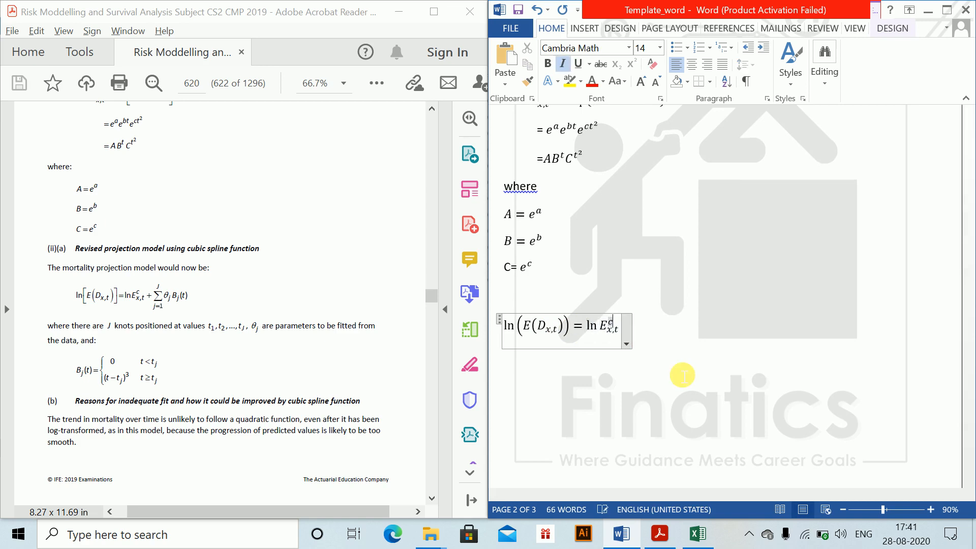
key(Right)
text(+\sum)
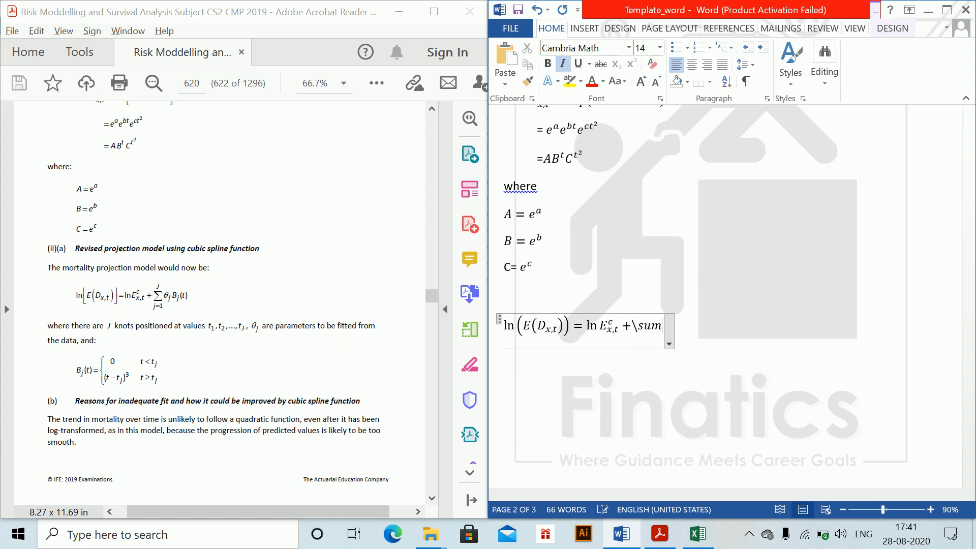
key(space)
text(_)
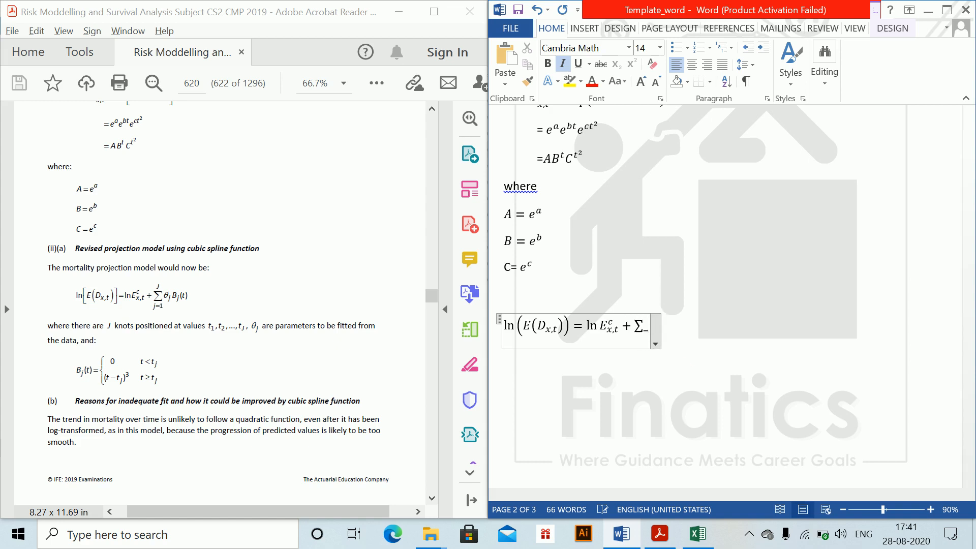
text((j=1)
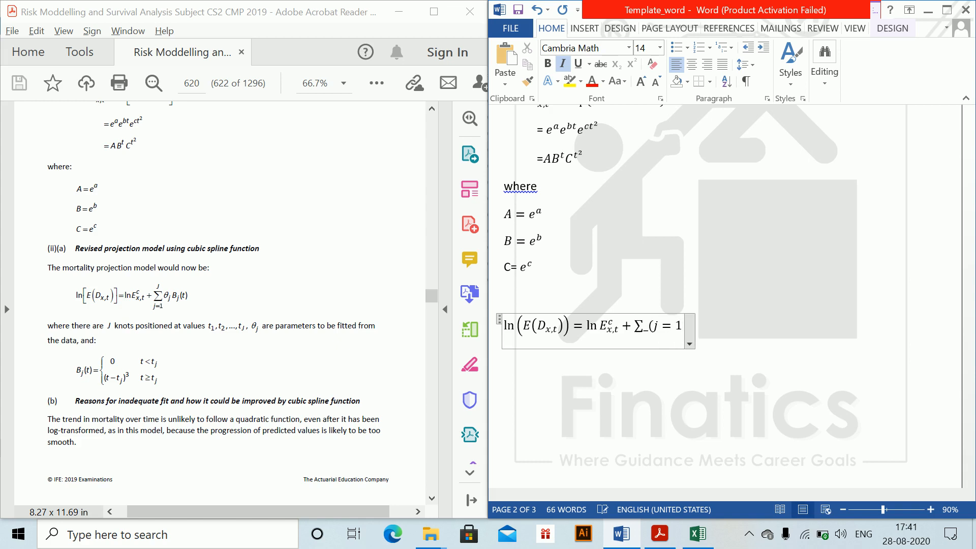
text()^)
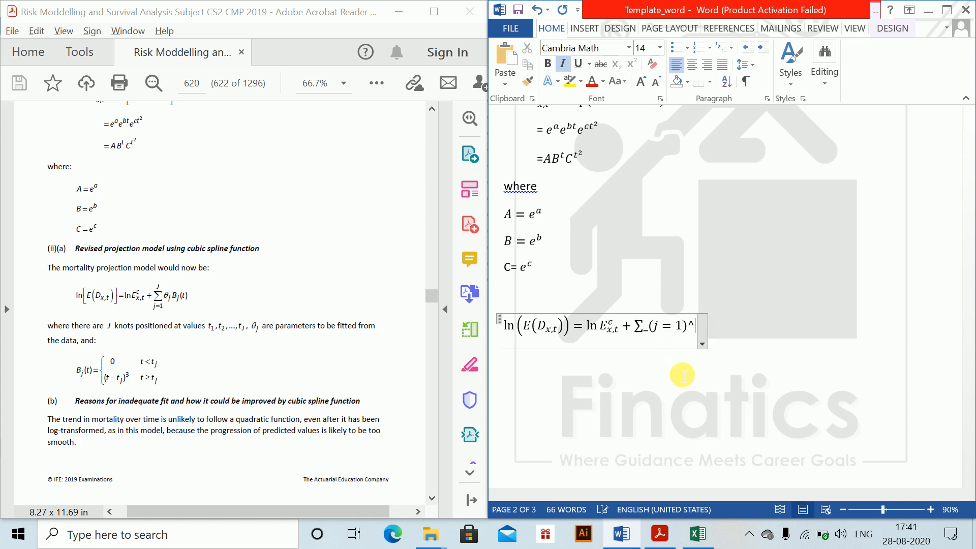
text(J)
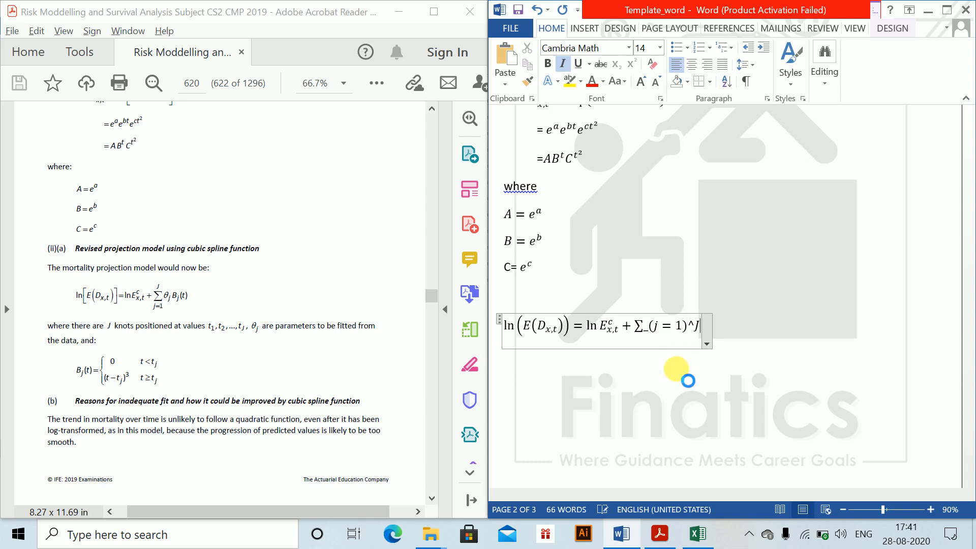
key(space)
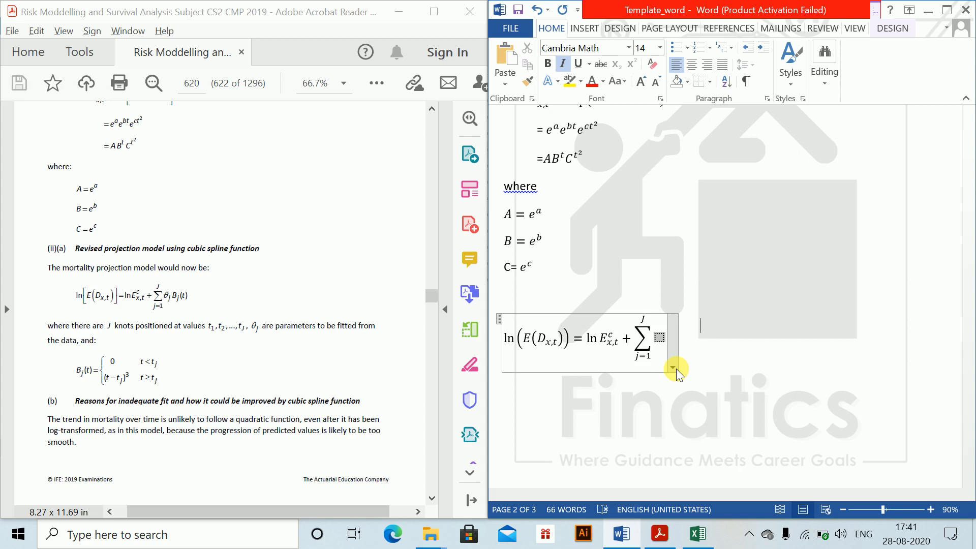
- Fill the summation's placeholder with θ_j B_j(t) and start a new line below the equation
text(heta)
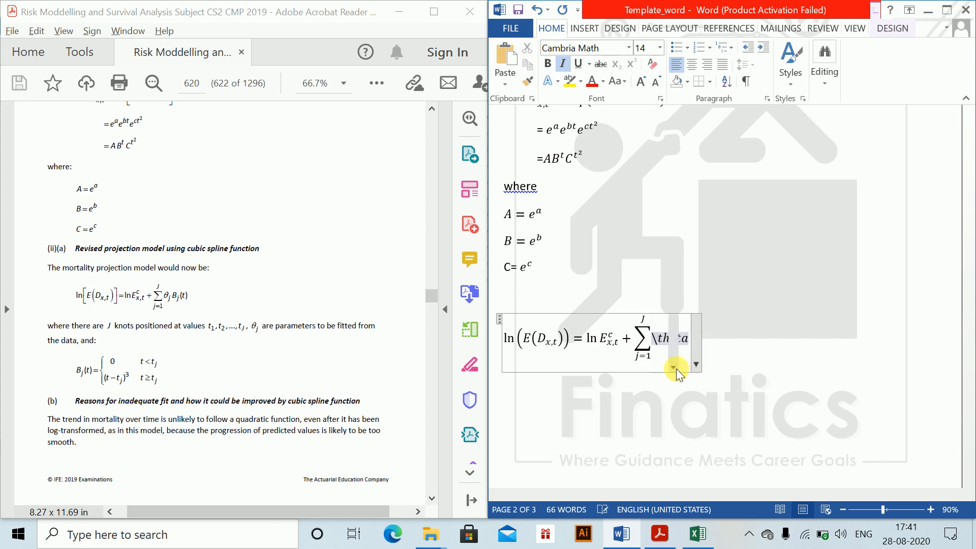
text(_j B_j )
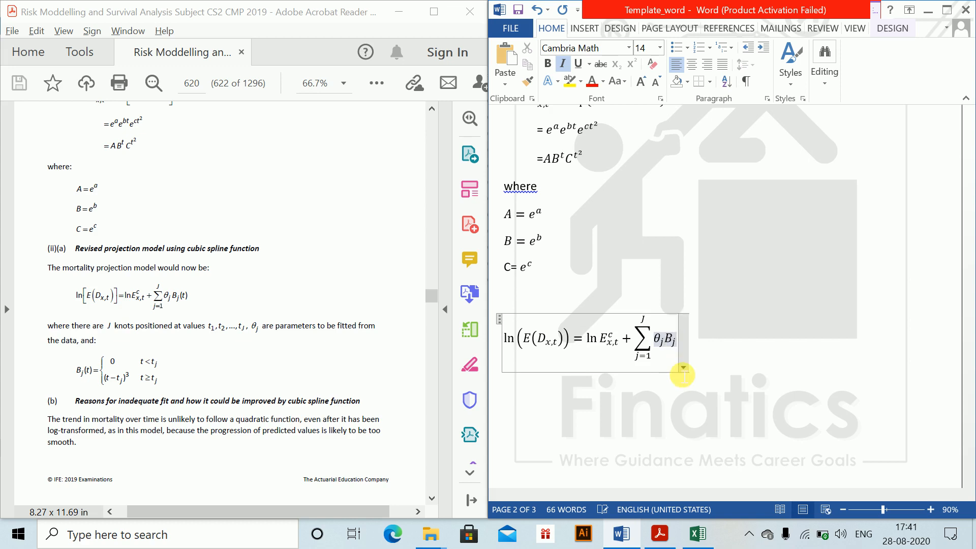
text((t))
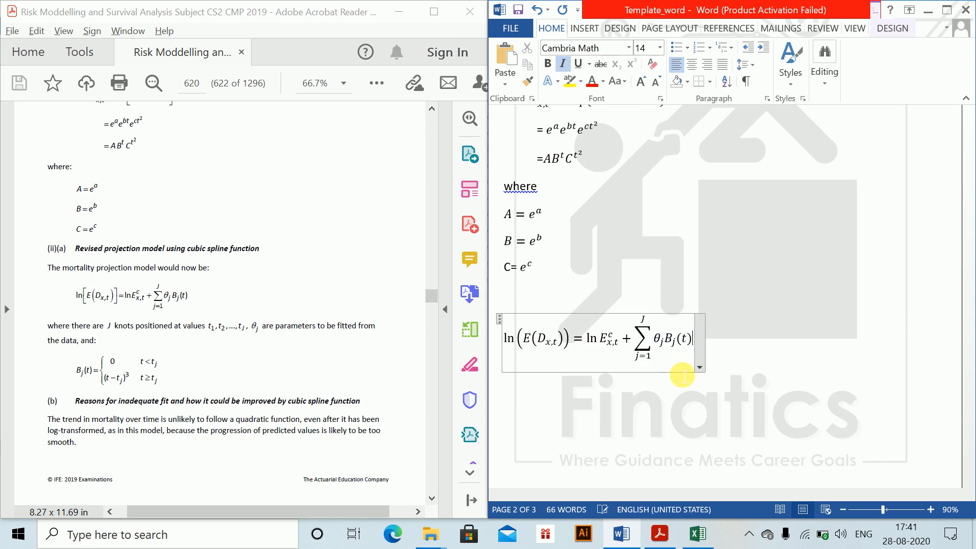
key(Return)
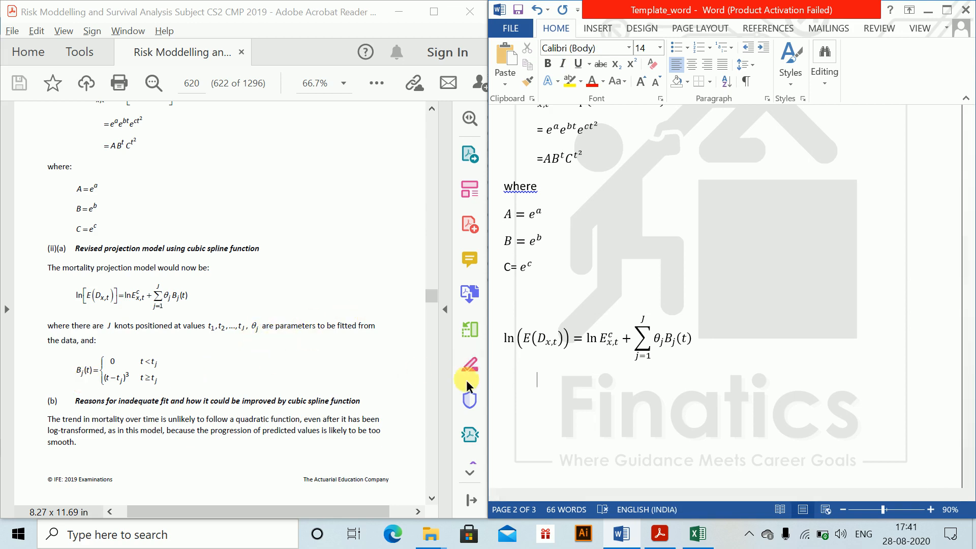
- Insert an equation on the new line reading B_j(t) = { 0, followed by a wide gap and the condition t < t_j
key(alt+equal)
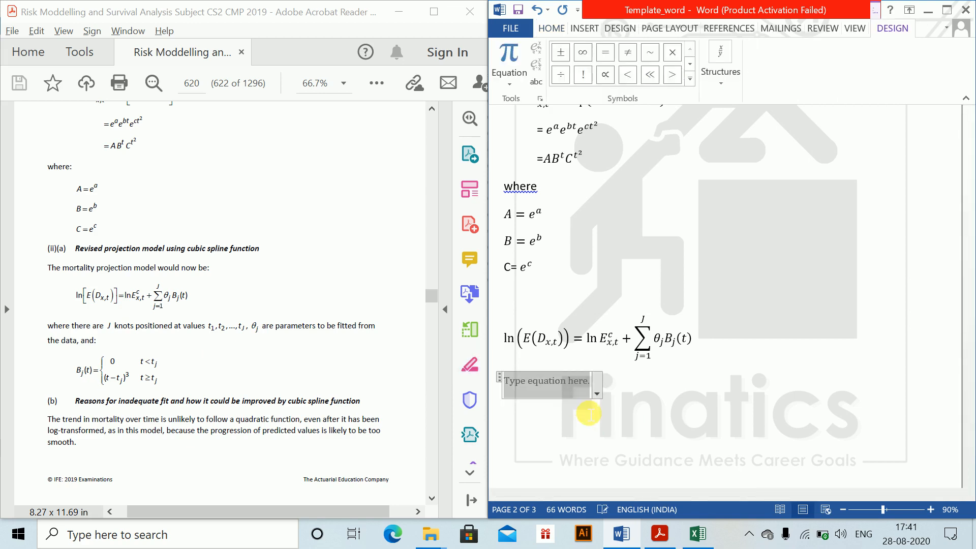
text(B_j)
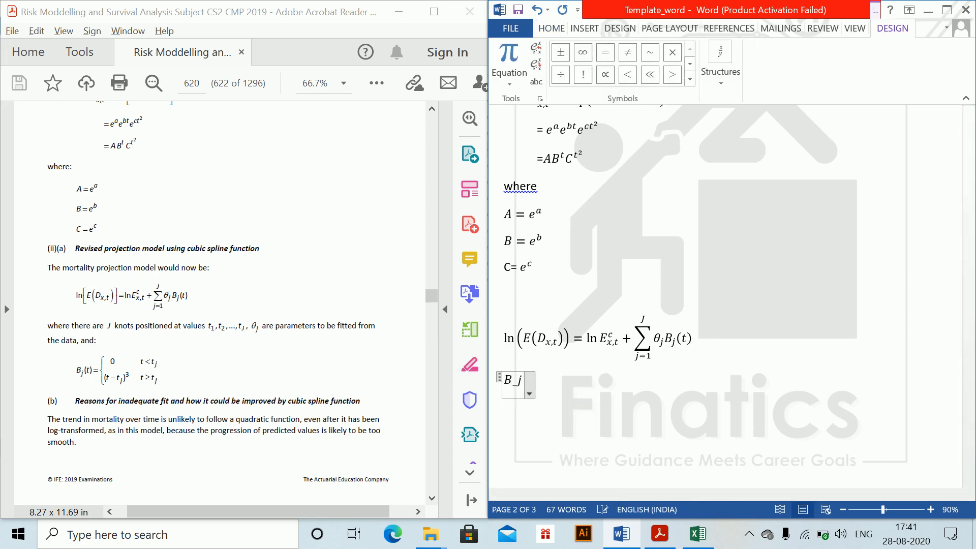
text((t) = )
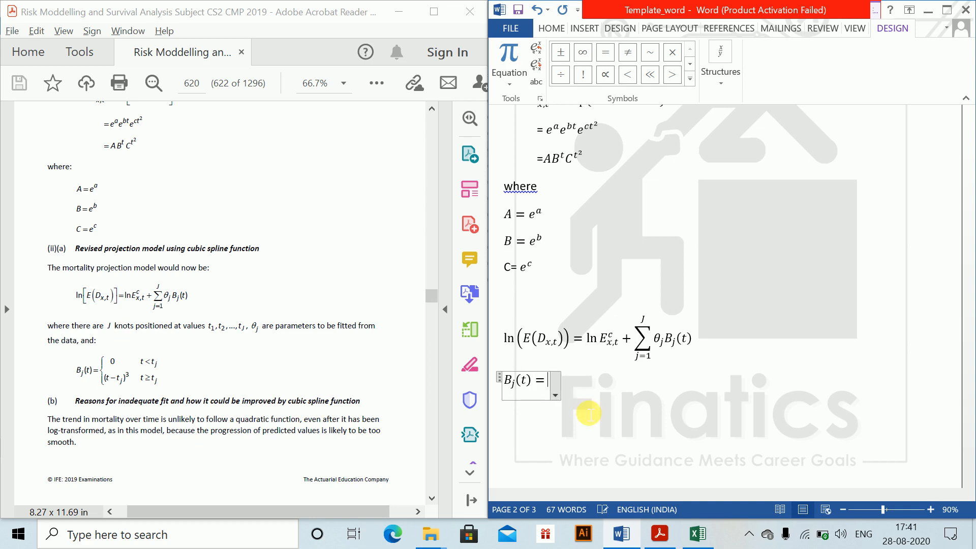
text({)
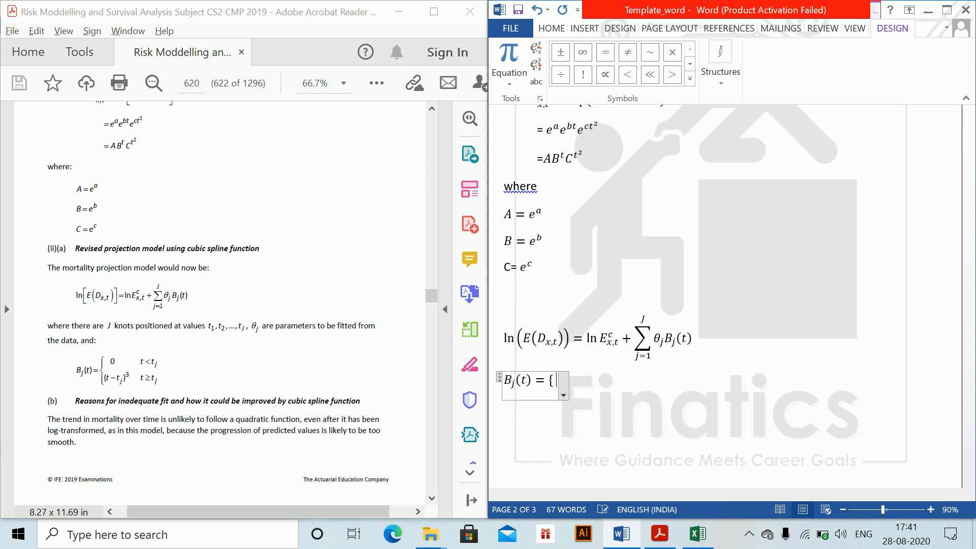
text( 0)
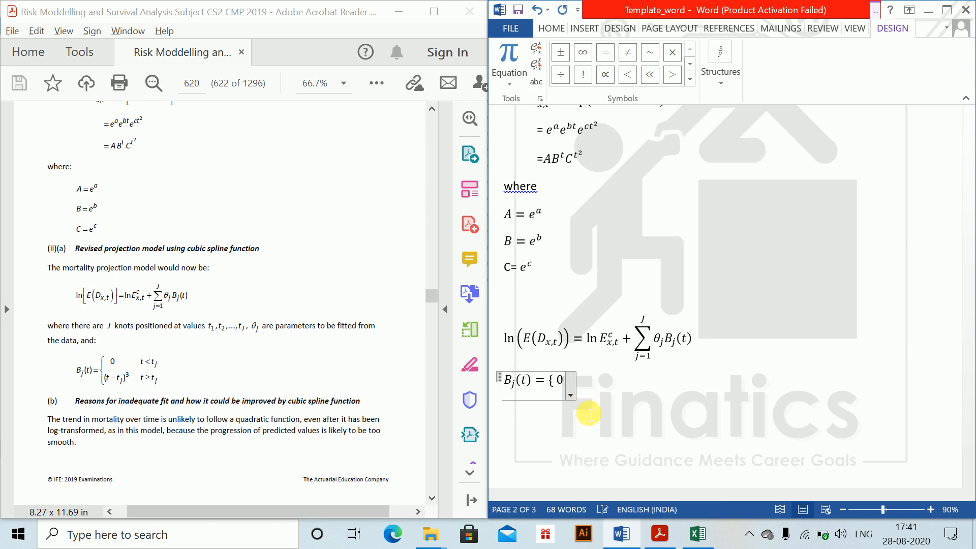
text(t)
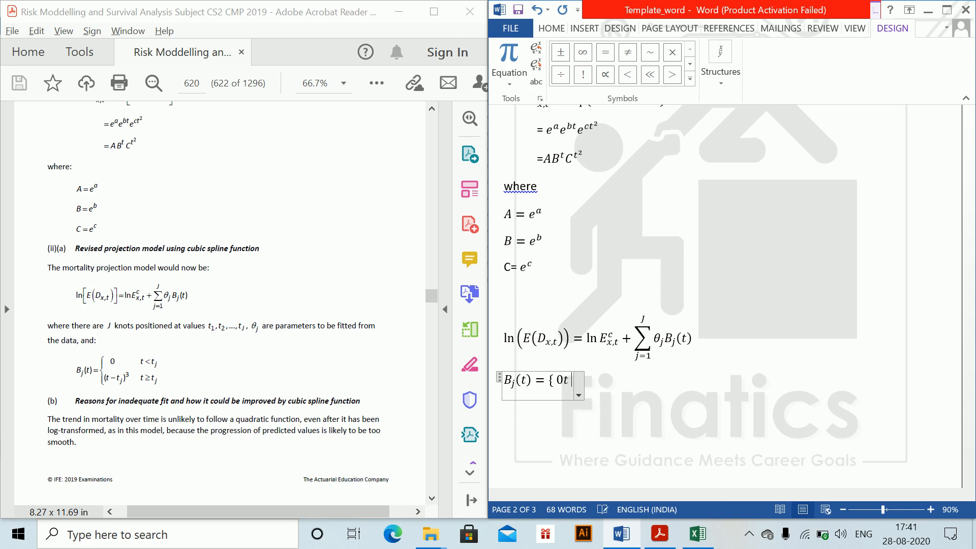
key(BackSpace)
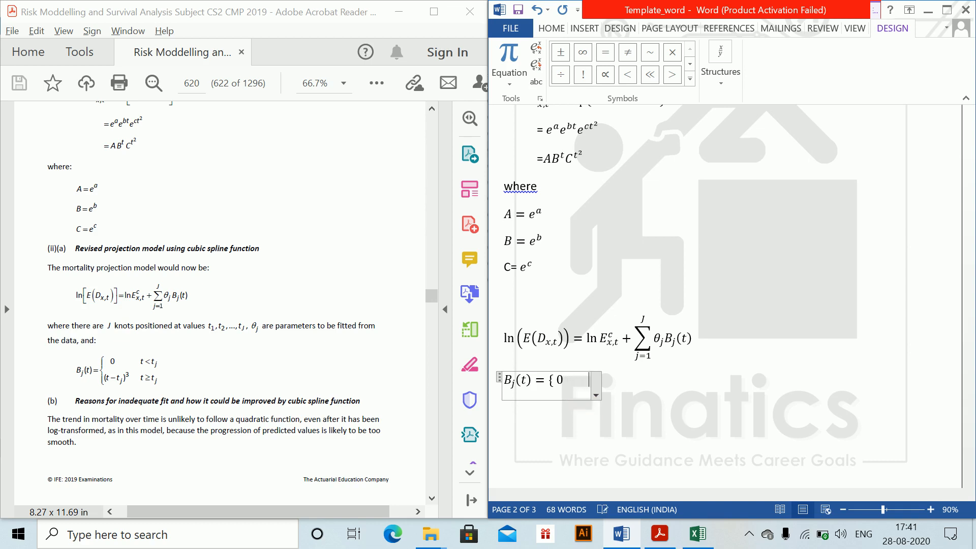
text(t<)
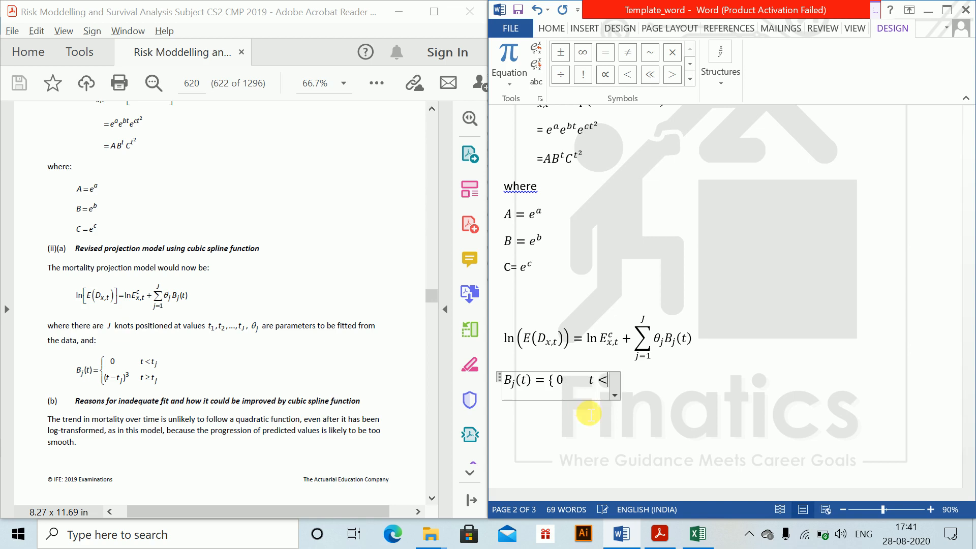
text(t_)
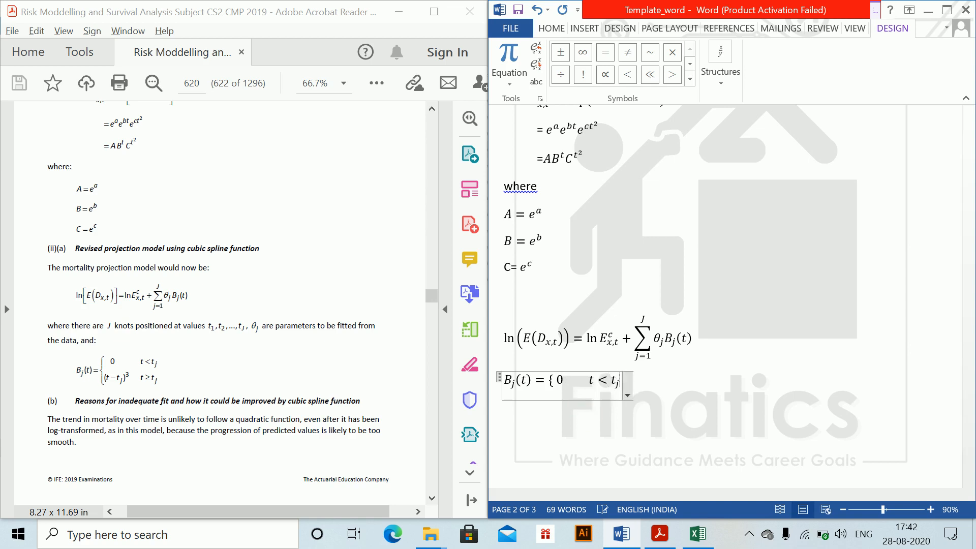
- Insert an indented equation below the B_j(t) line for the second case, starting with an opening brace and (t − t_j)^3
click(693, 383)
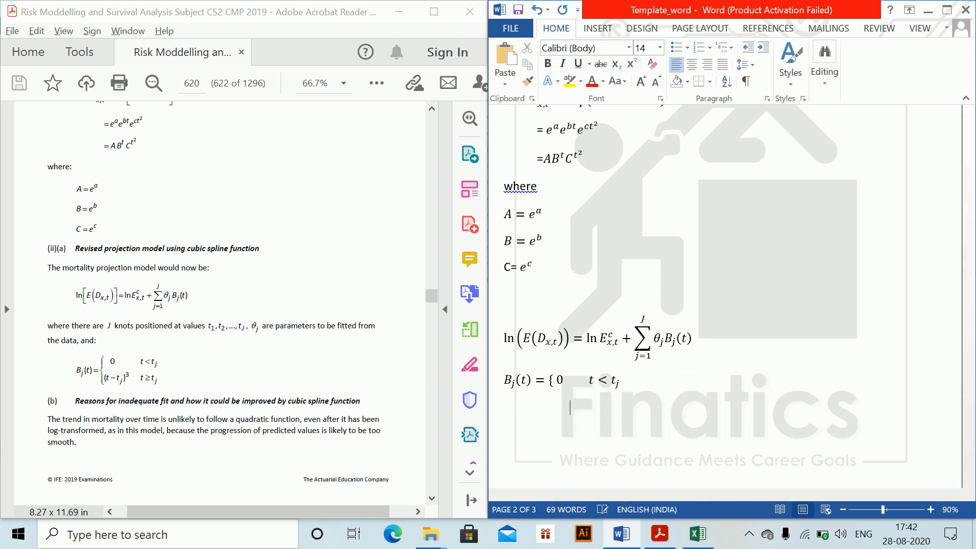
key(alt+equal)
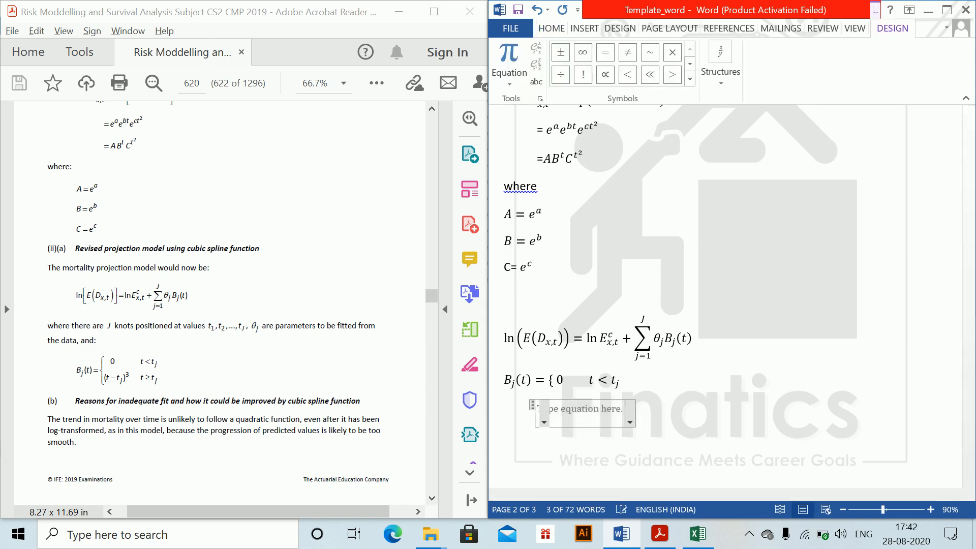
text({)
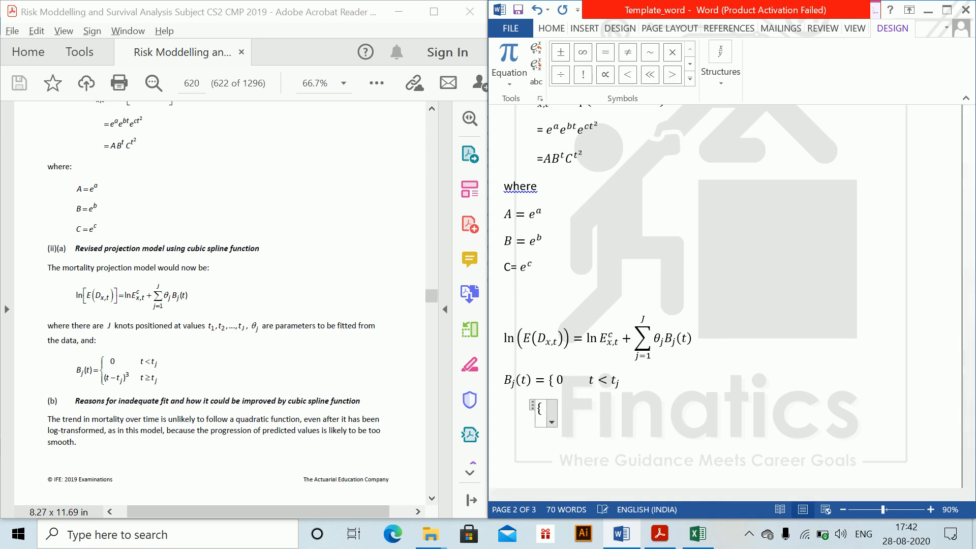
text(()
text(t-t_j)
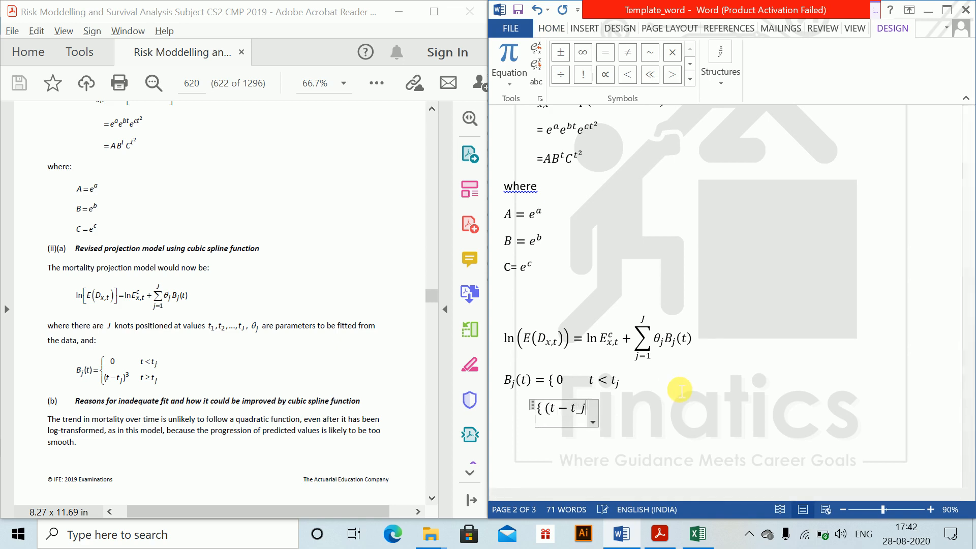
text()^3)
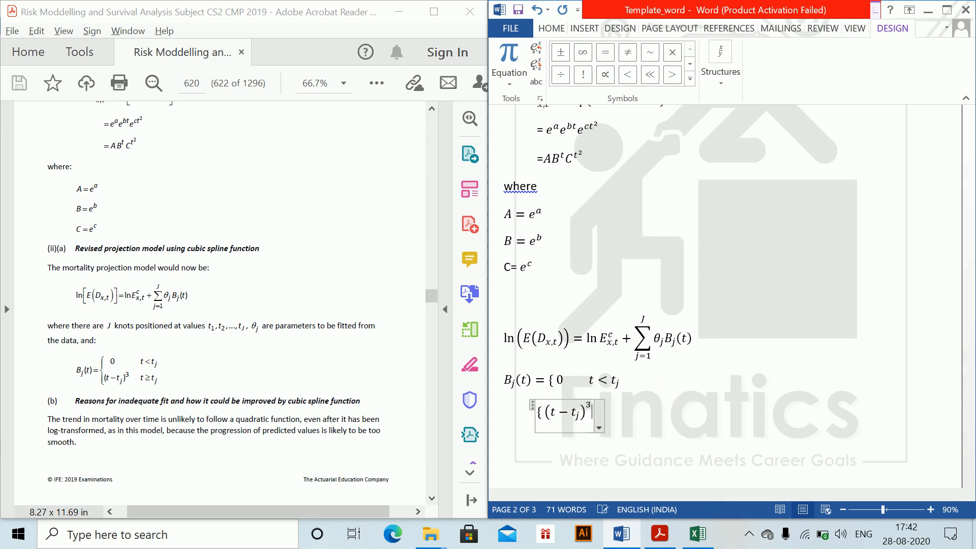